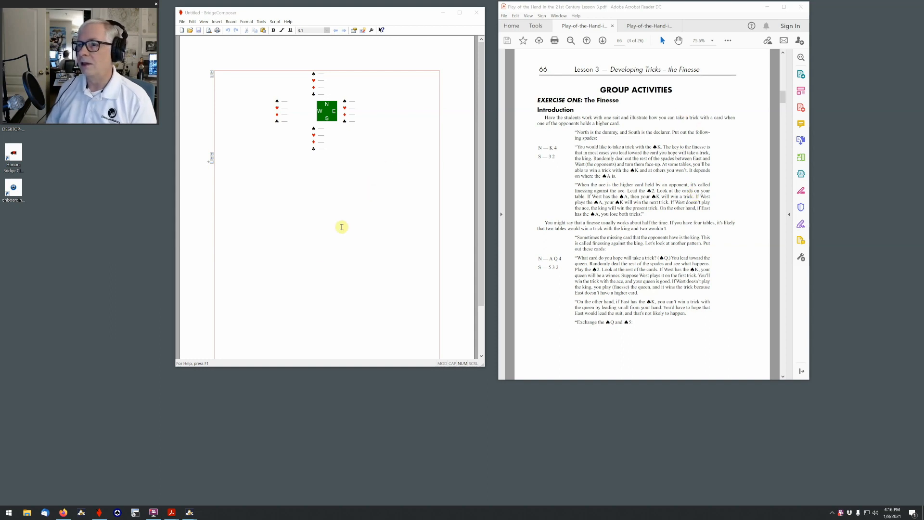
# Set the board's identifier to "Ex 1" and add the commentary text "Ex 1 a" below the hand diagram.
pyautogui.click(357, 369)
pyautogui.moveTo(357, 369); pyautogui.dragTo(351, 428)
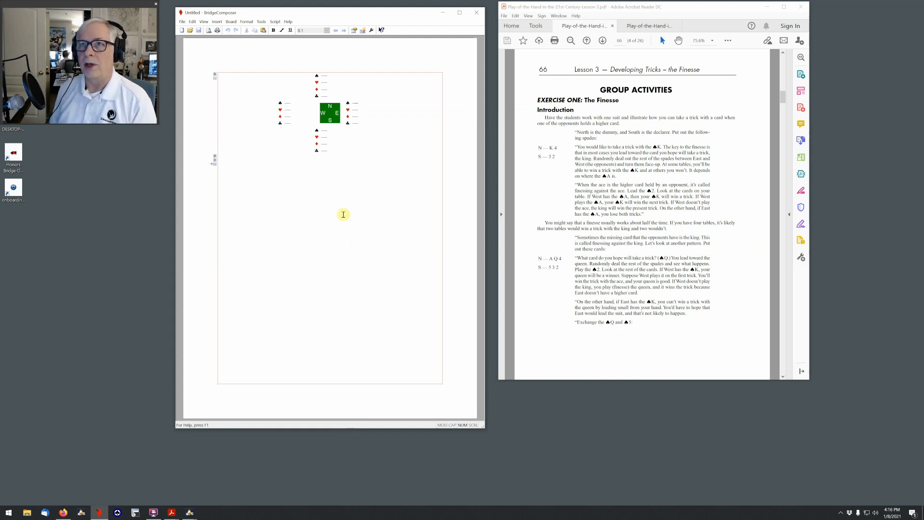
pyautogui.click(231, 22)
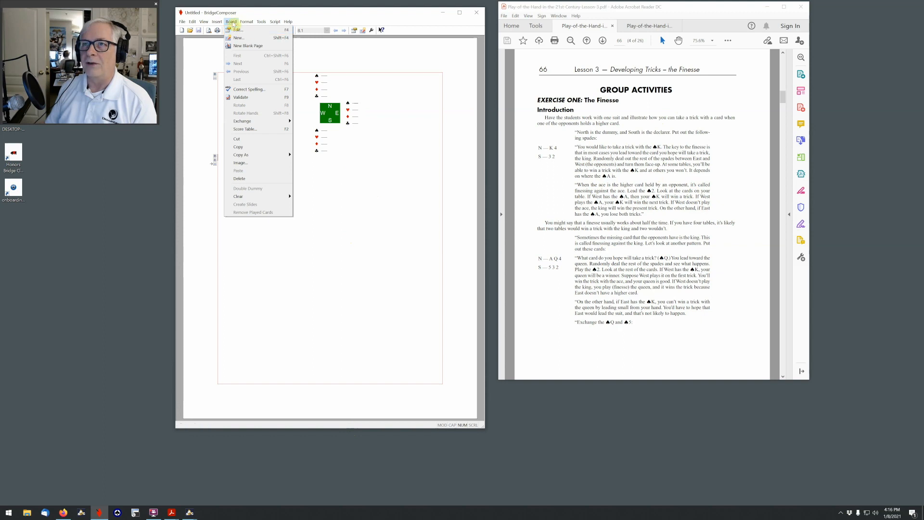
pyautogui.click(239, 30)
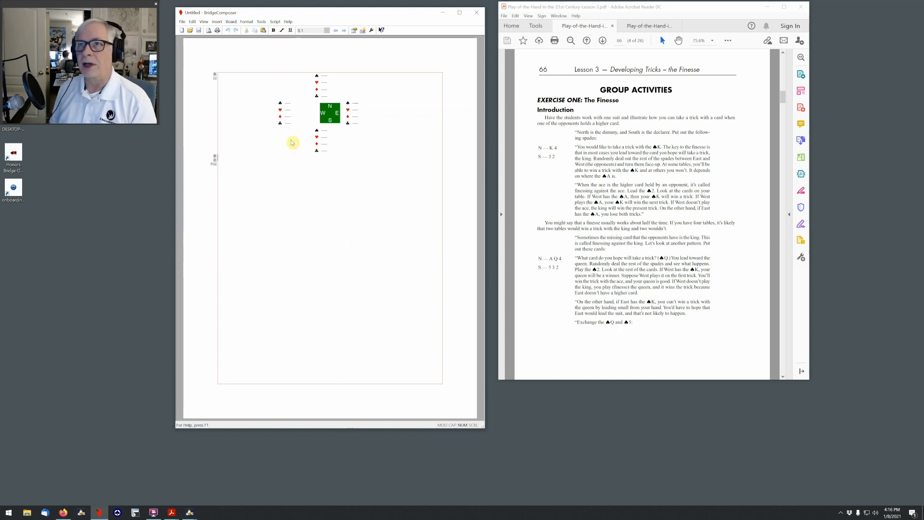
pyautogui.hotkey('alt', 'b')
pyautogui.press('Return')
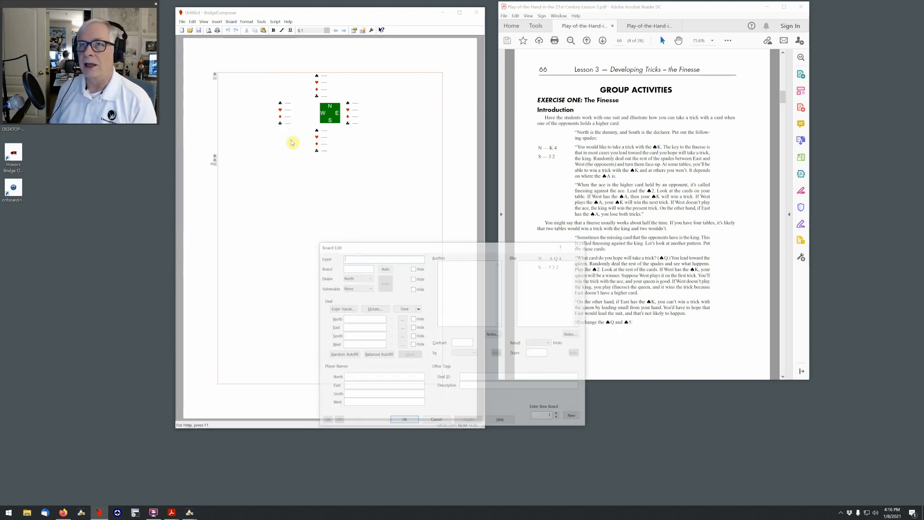
pyautogui.moveTo(472, 245); pyautogui.dragTo(393, 194)
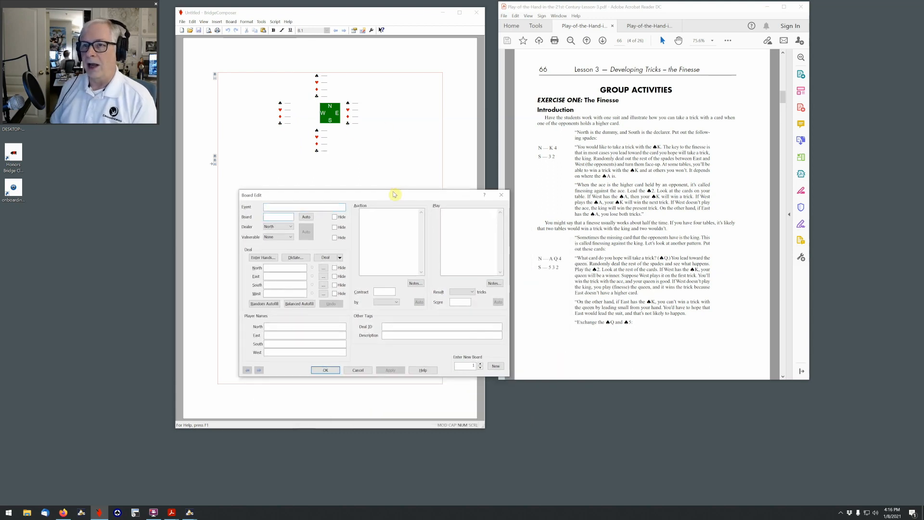
pyautogui.press('Tab')
pyautogui.write('Ex 1')
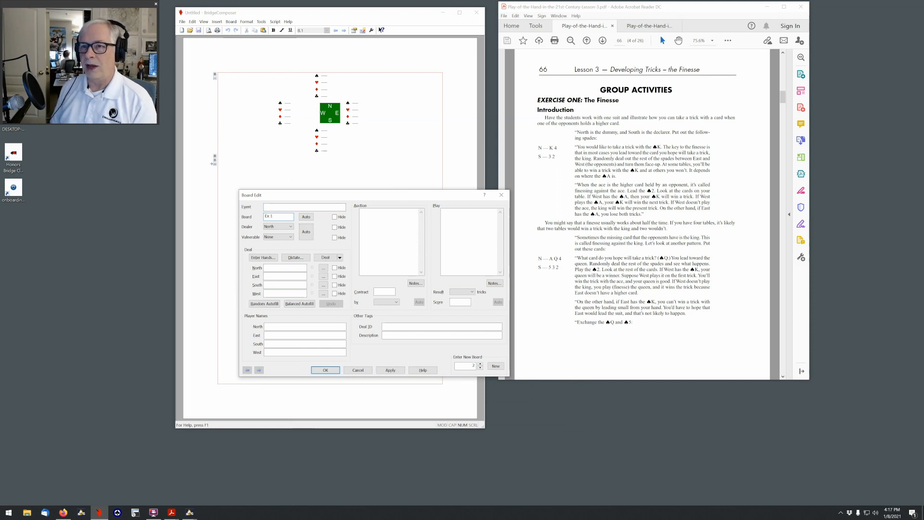
pyautogui.press('Return')
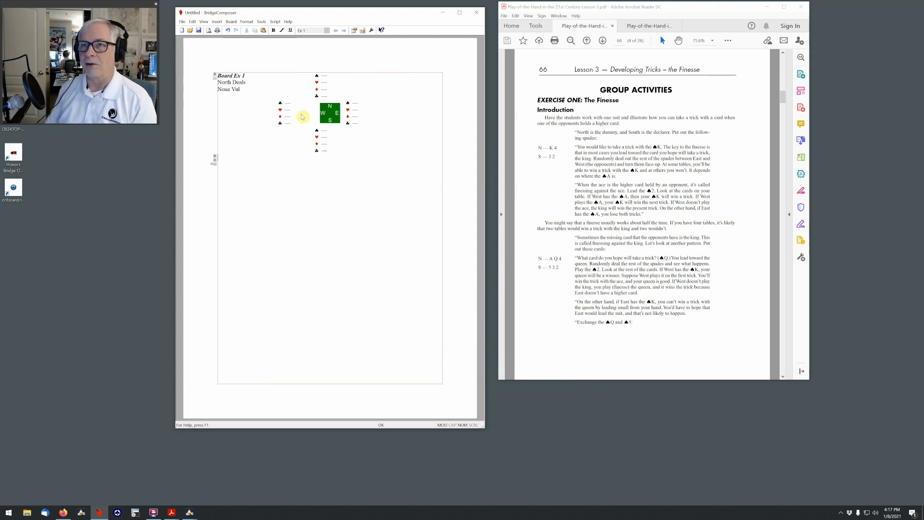
pyautogui.write('Ex 1 a')
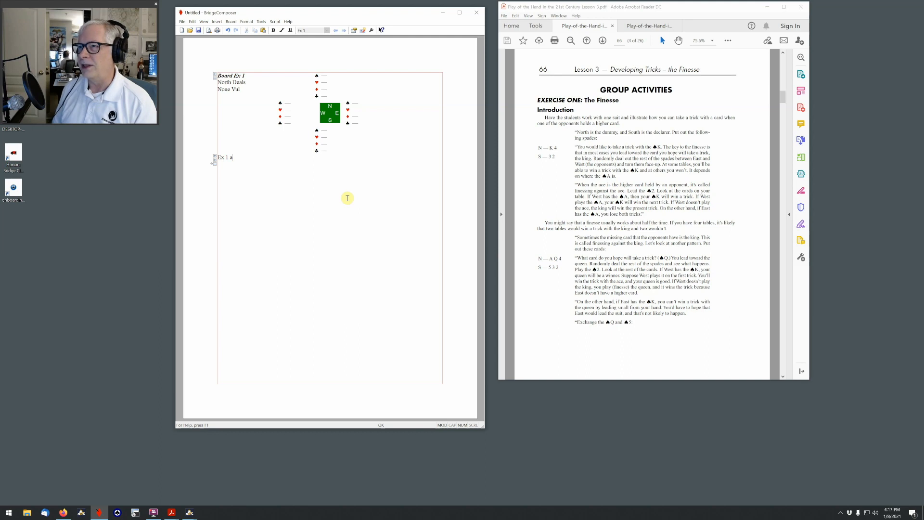
# Edit the board's deal to give North the spades K4 and South the spades 32.
pyautogui.hotkey('alt', 'b')
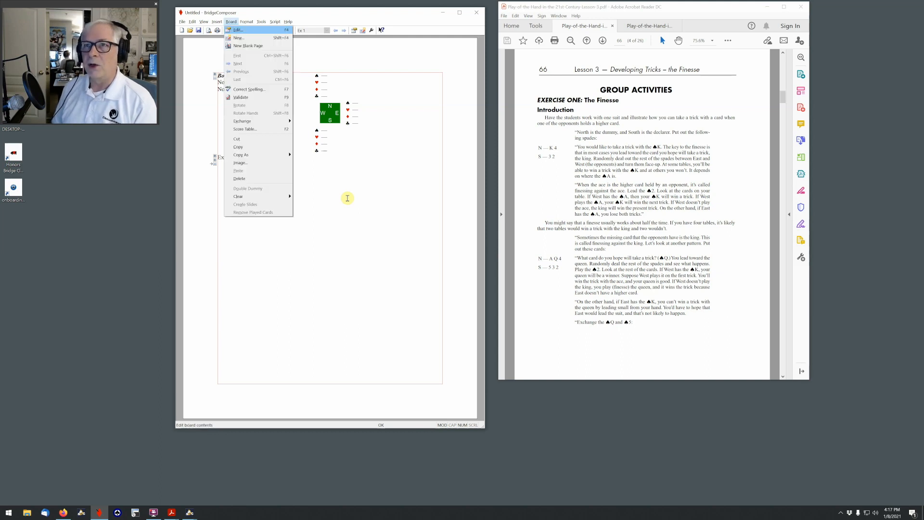
pyautogui.press('e')
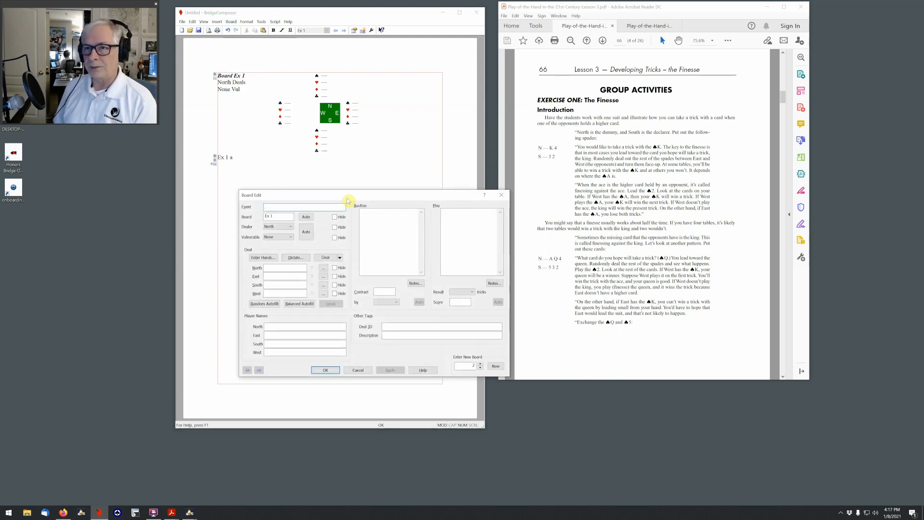
pyautogui.click(296, 267)
pyautogui.write('K4')
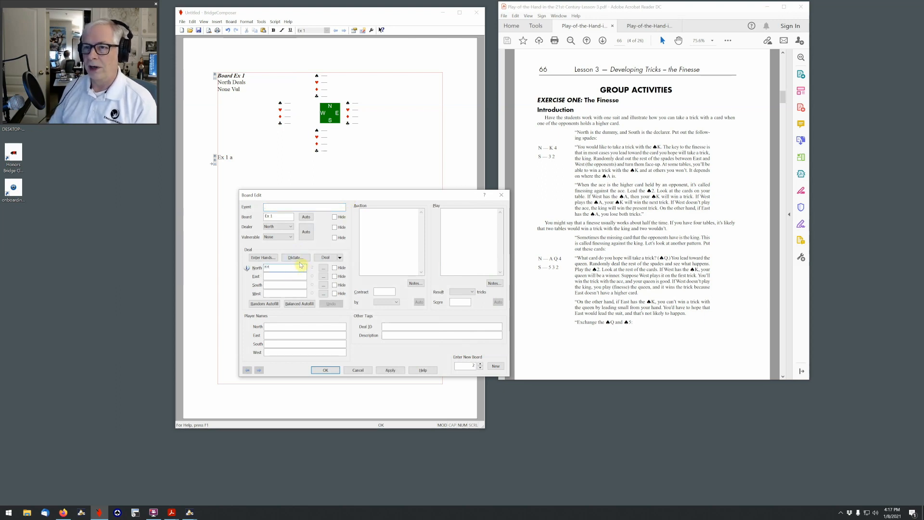
pyautogui.click(279, 287)
pyautogui.write('32')
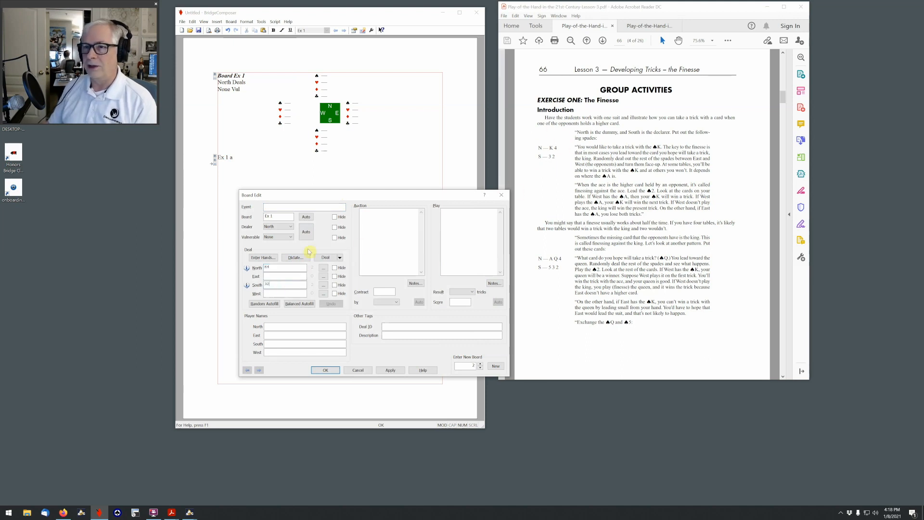
# Give West the spades AJT9 and East the spades Q8765, and accept the board with incomplete hands.
pyautogui.click(275, 294)
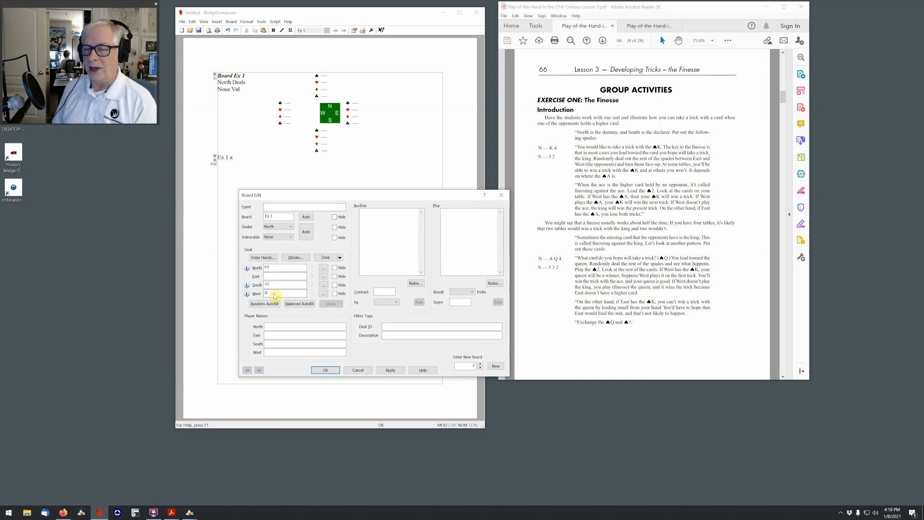
pyautogui.click(275, 277)
pyautogui.write('Q')
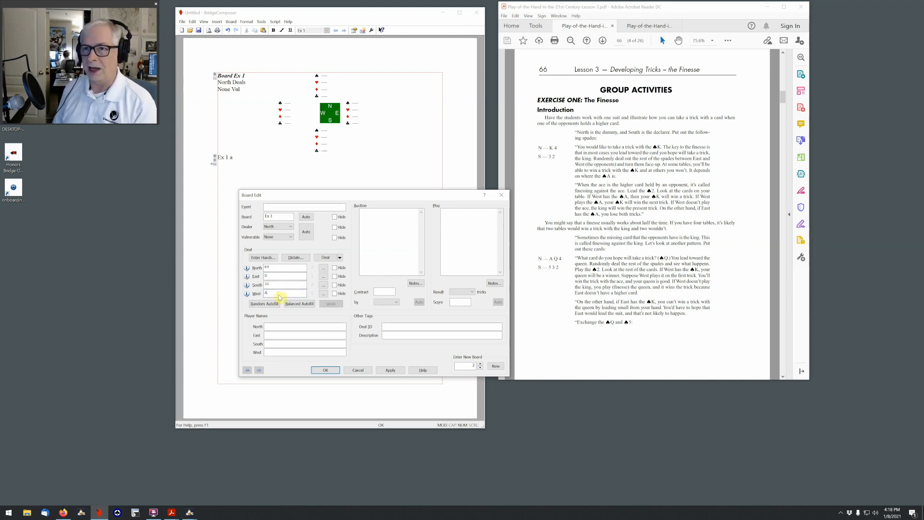
pyautogui.write('JT9')
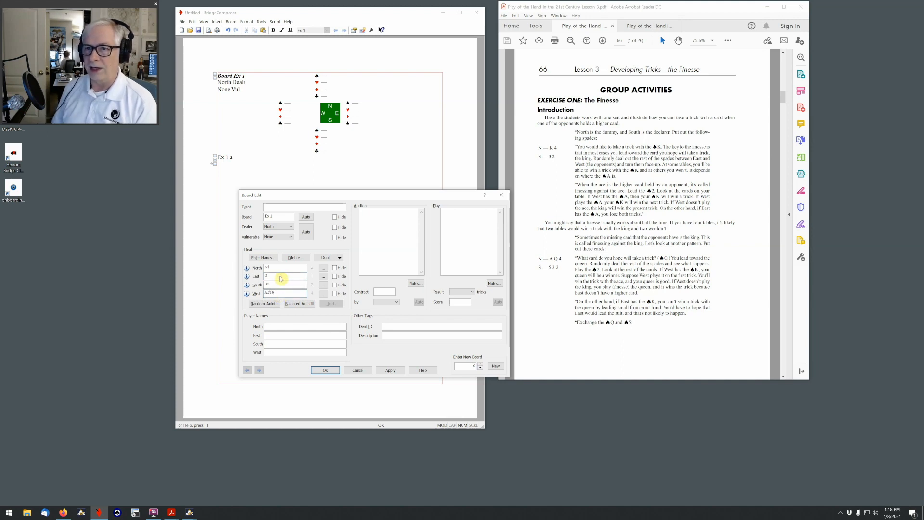
pyautogui.write('8765')
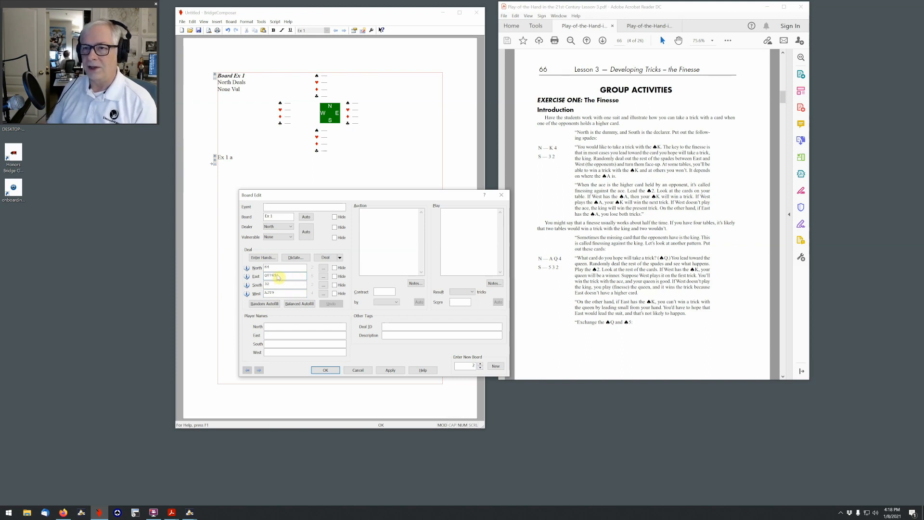
pyautogui.click(325, 369)
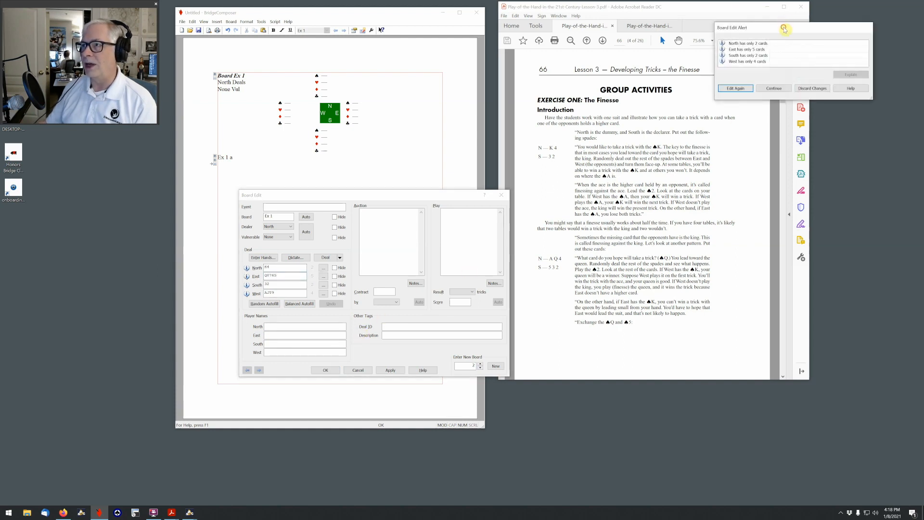
pyautogui.moveTo(784, 23); pyautogui.dragTo(363, 79)
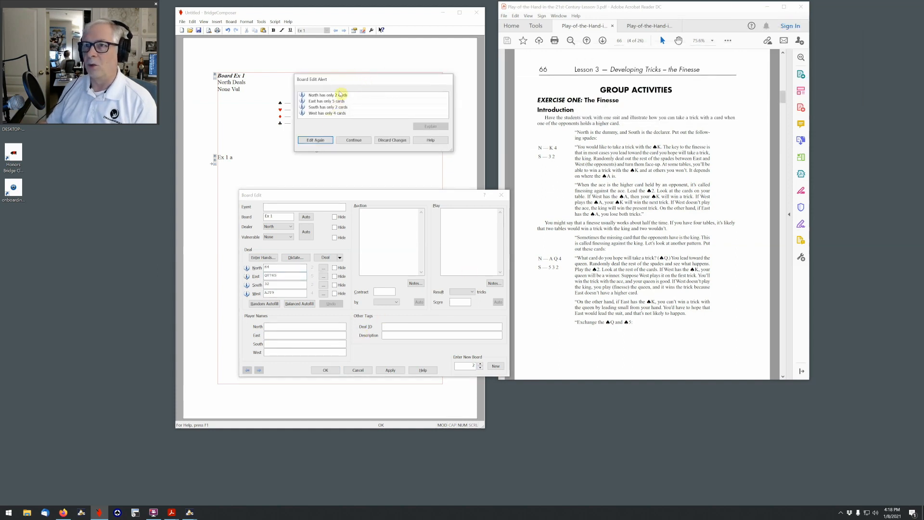
pyautogui.click(353, 140)
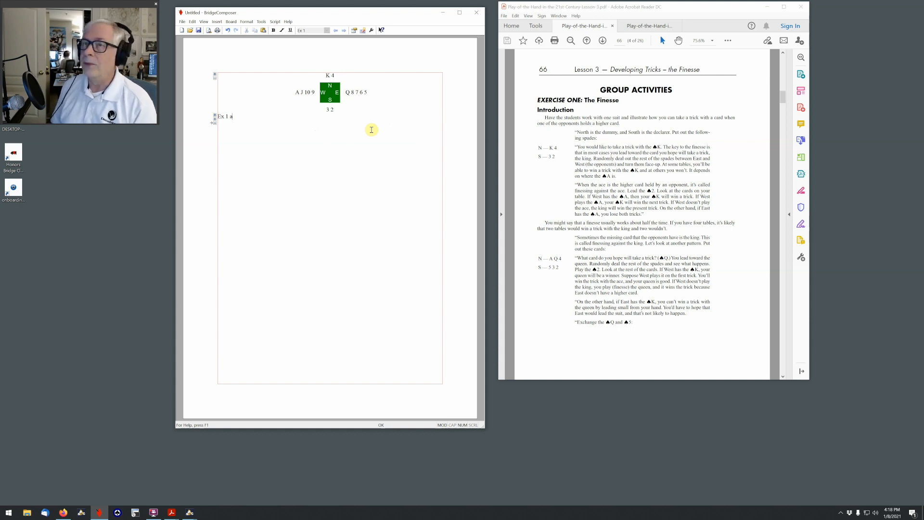
# Reopen the board for editing and enter the auction "p p 7nt p p p".
pyautogui.hotkey('alt', 'b')
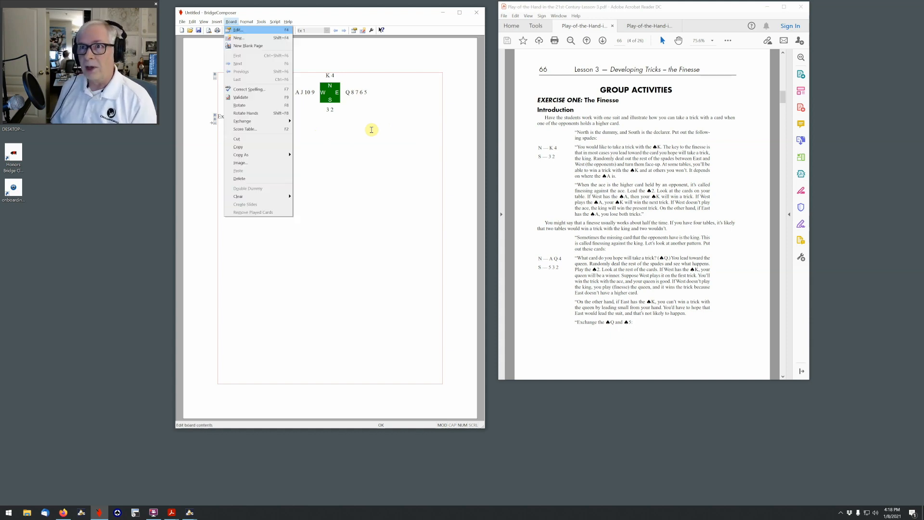
pyautogui.press('Return')
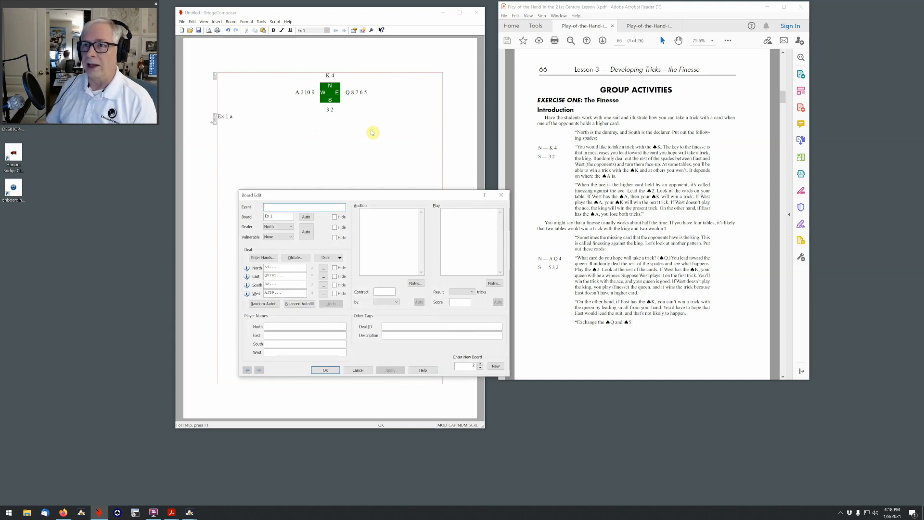
pyautogui.click(389, 220)
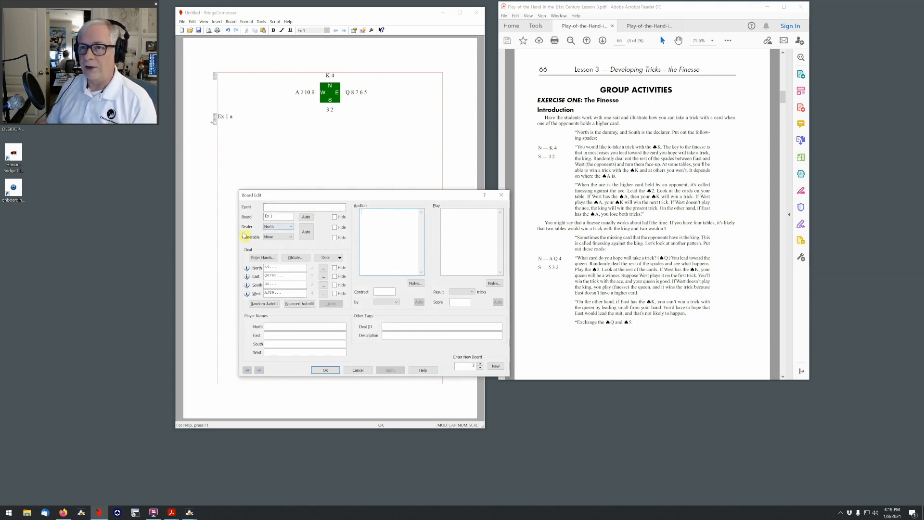
pyautogui.click(388, 224)
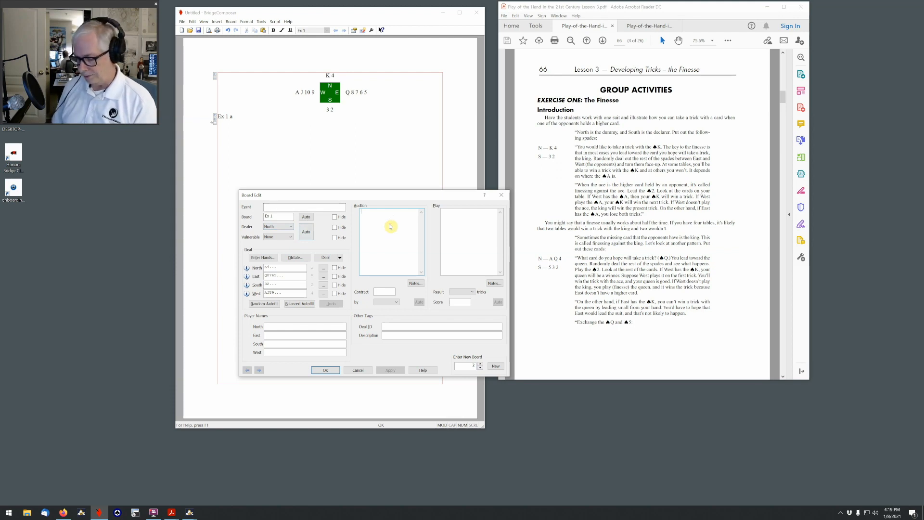
pyautogui.write('p p')
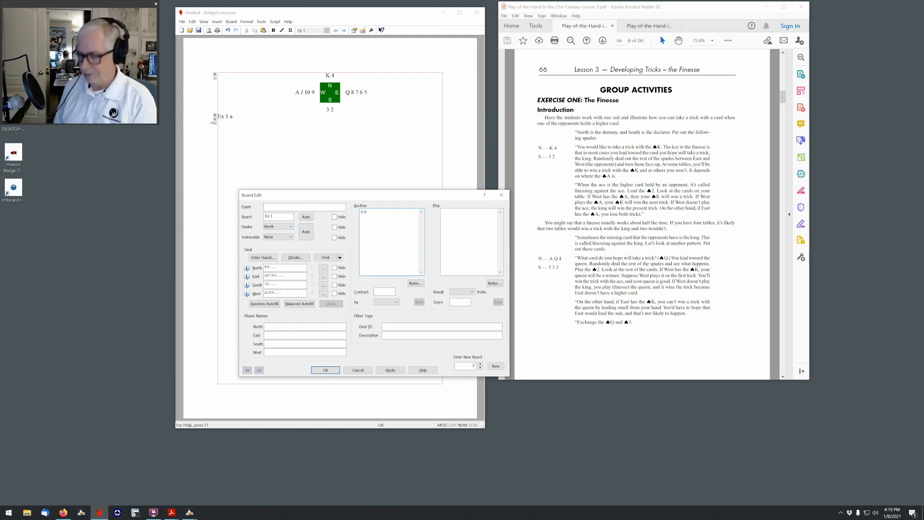
pyautogui.write(' 7nt')
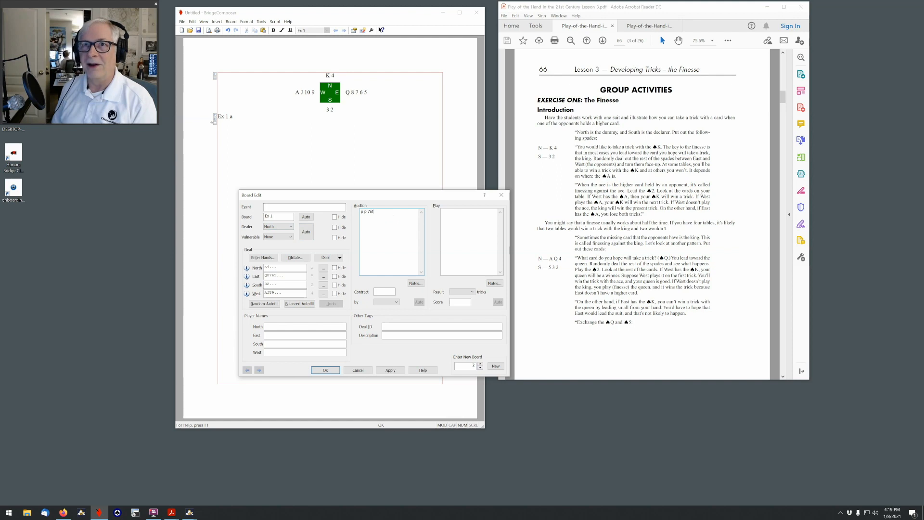
pyautogui.write(' p p p')
# Add one club to each hand: the 2 to West, 3 to North, 4 to East and 5 to South.
pyautogui.click(464, 221)
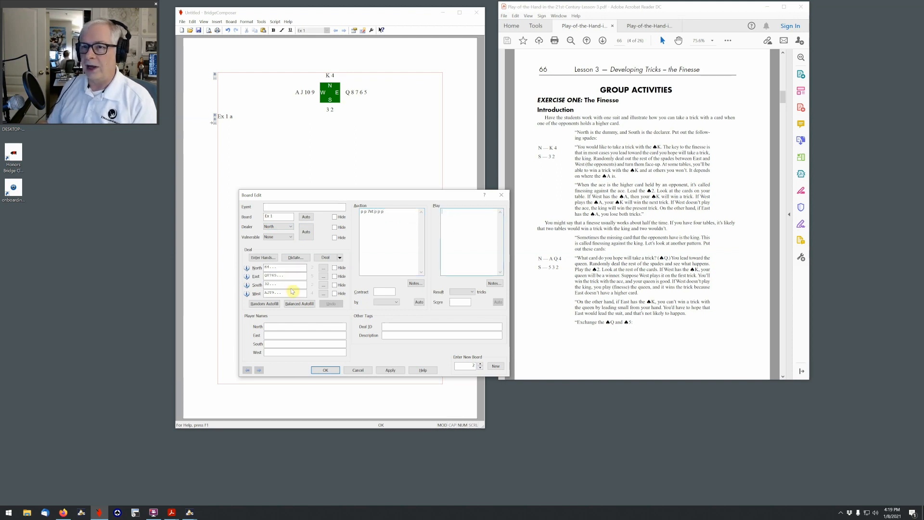
pyautogui.click(293, 294)
pyautogui.write('2')
pyautogui.click(284, 269)
pyautogui.write('3')
pyautogui.write('4')
pyautogui.click(283, 285)
pyautogui.write('5')
# Record the first trick's play as "c2 c3 c4 c5" and accept the board with incomplete hands.
pyautogui.click(457, 233)
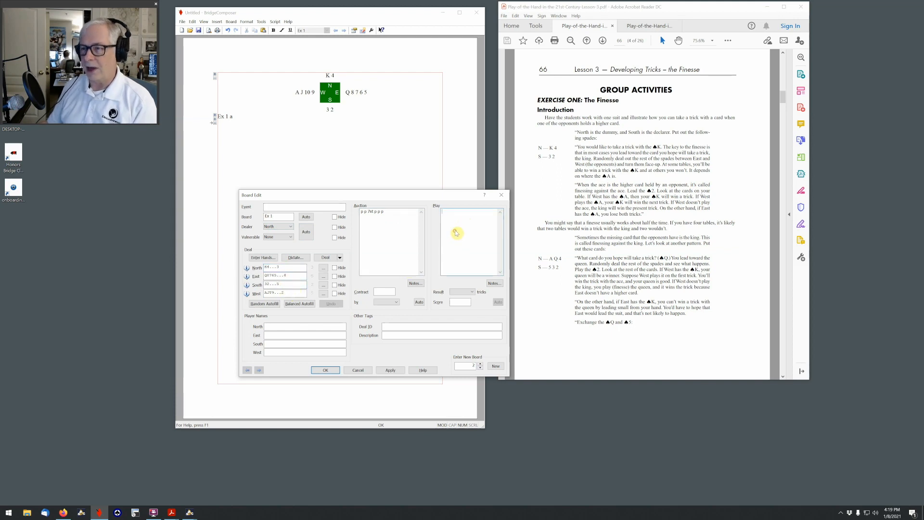
pyautogui.write('c2 c3 c4 c5')
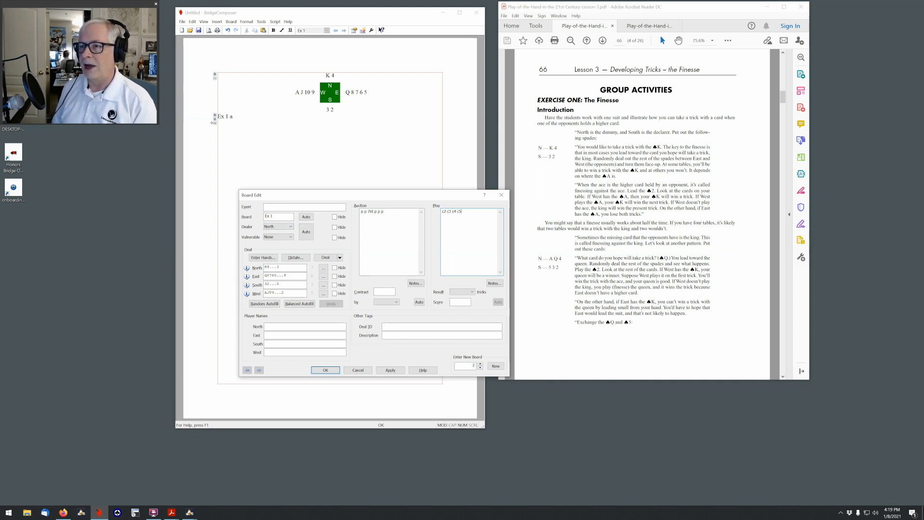
pyautogui.click(326, 370)
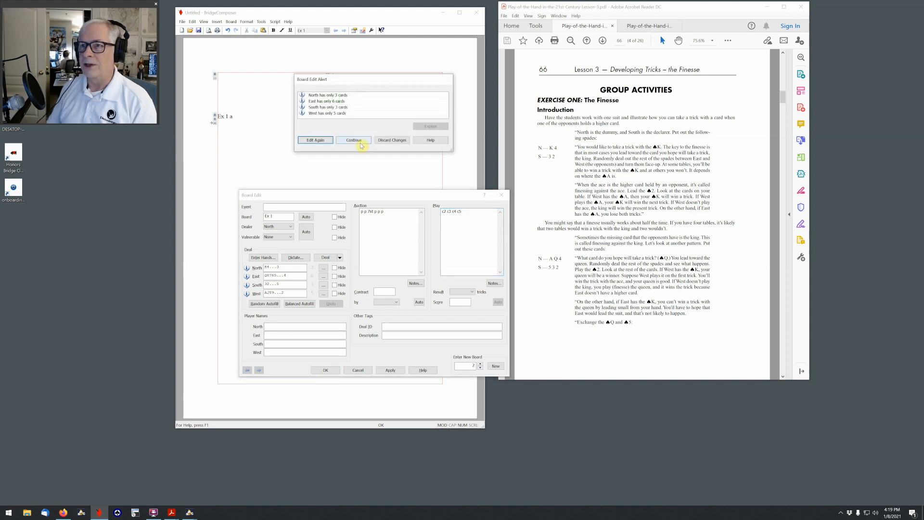
pyautogui.click(355, 140)
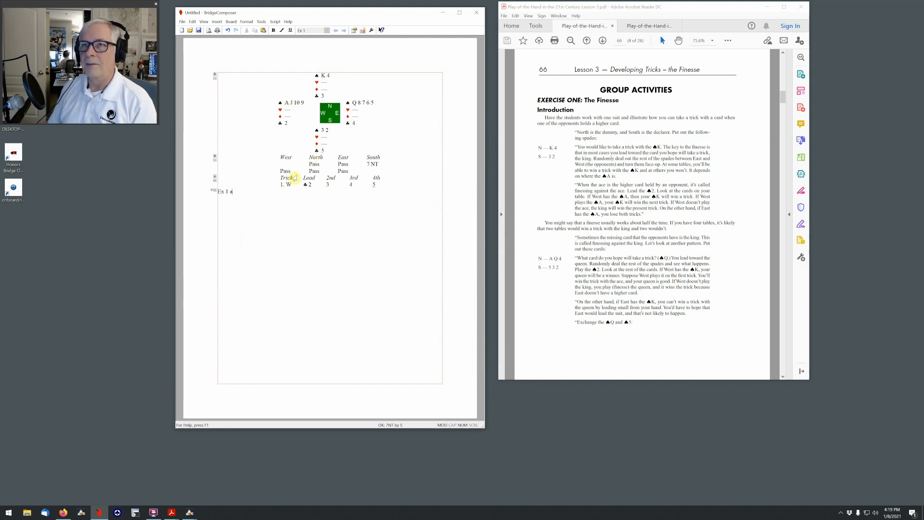
# Save the document to the Desktop as Diamond-3-test.pbn in Portable Bridge Notation format.
pyautogui.click(182, 22)
pyautogui.click(190, 51)
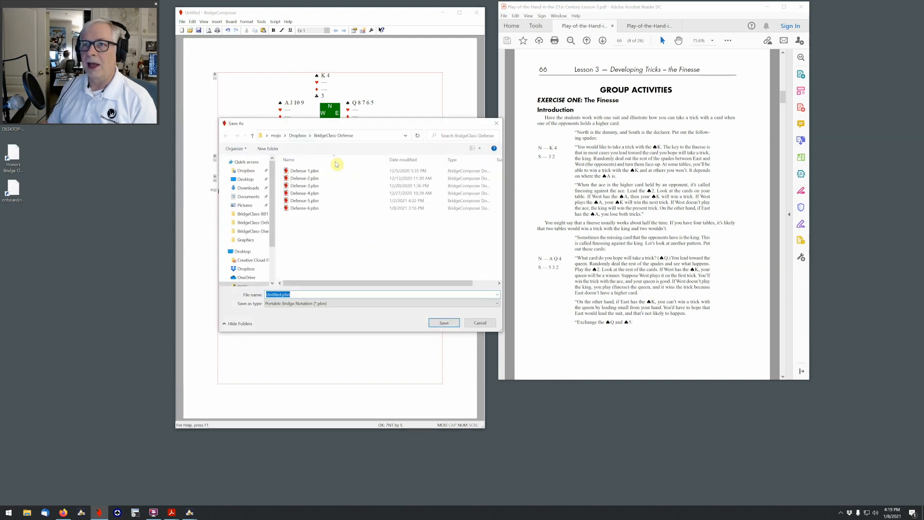
pyautogui.click(248, 178)
pyautogui.doubleClick(289, 294)
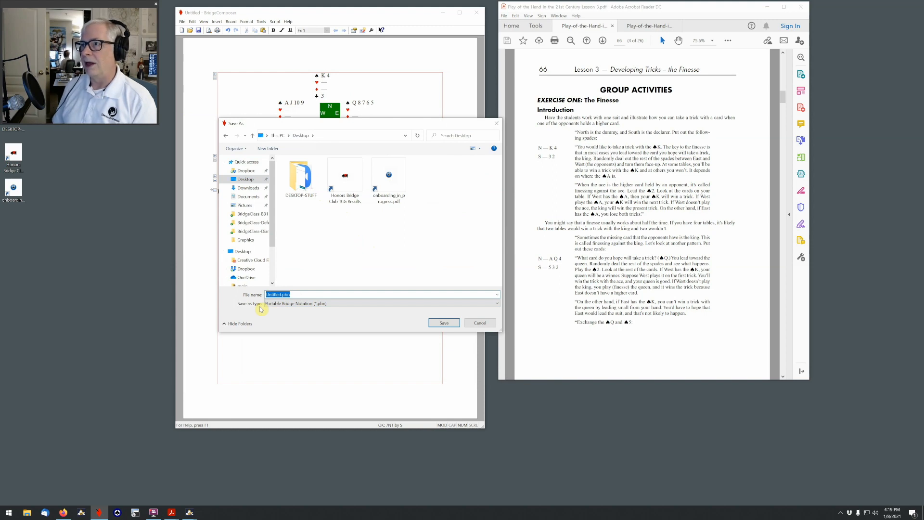
pyautogui.write('Di')
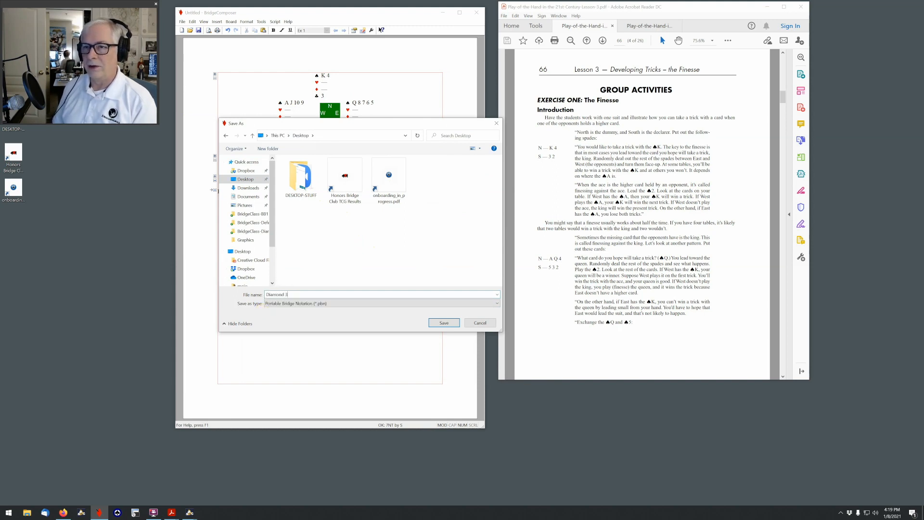
pyautogui.write('amond')
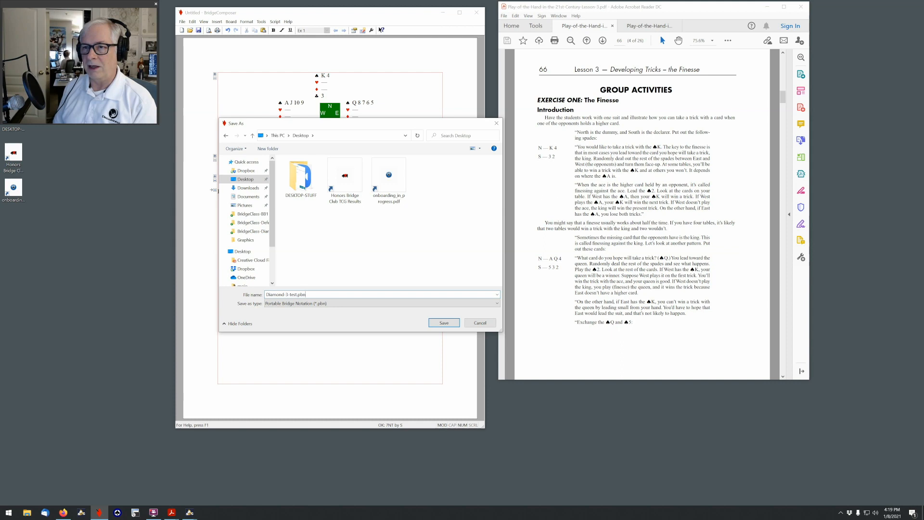
pyautogui.press('Return')
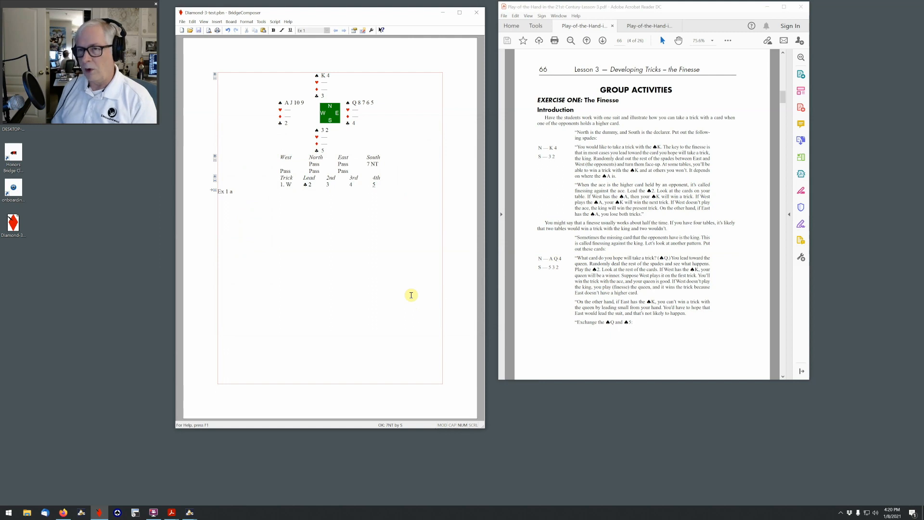
# Duplicate the Ex 1 a board within the document and label the copy "Ex 1 b".
pyautogui.hotkey('alt', 'b')
pyautogui.press('Escape')
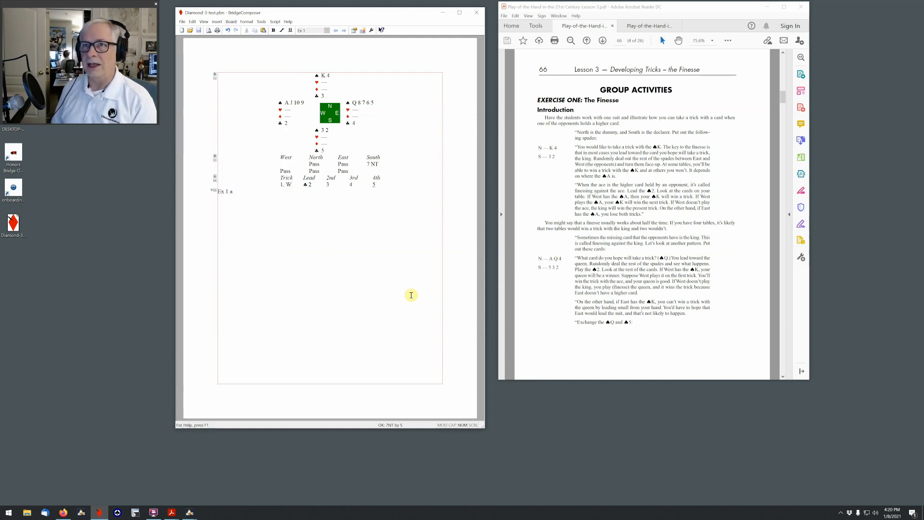
pyautogui.hotkey('alt', 'b')
pyautogui.press('Return')
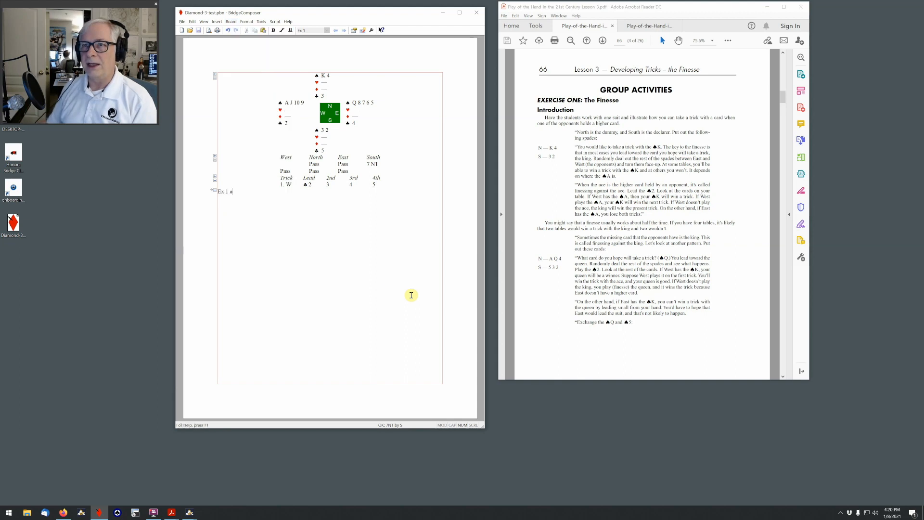
pyautogui.click(231, 21)
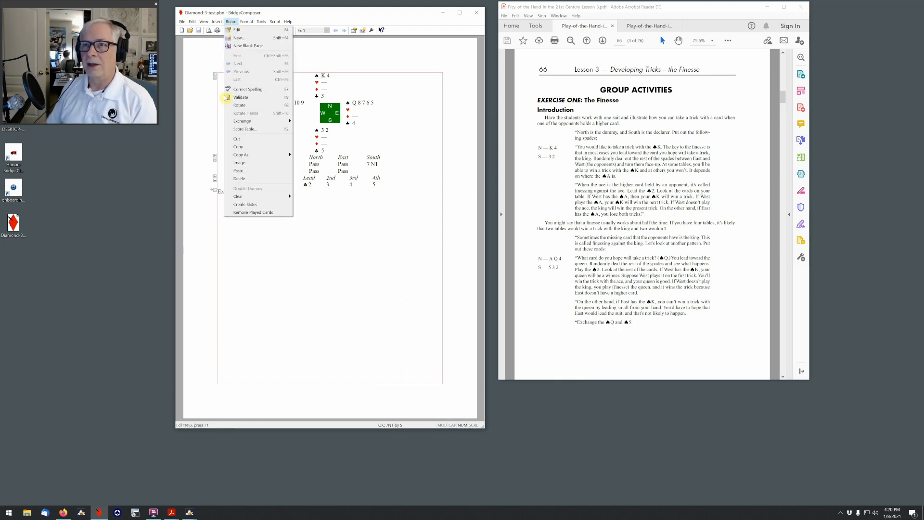
pyautogui.click(237, 147)
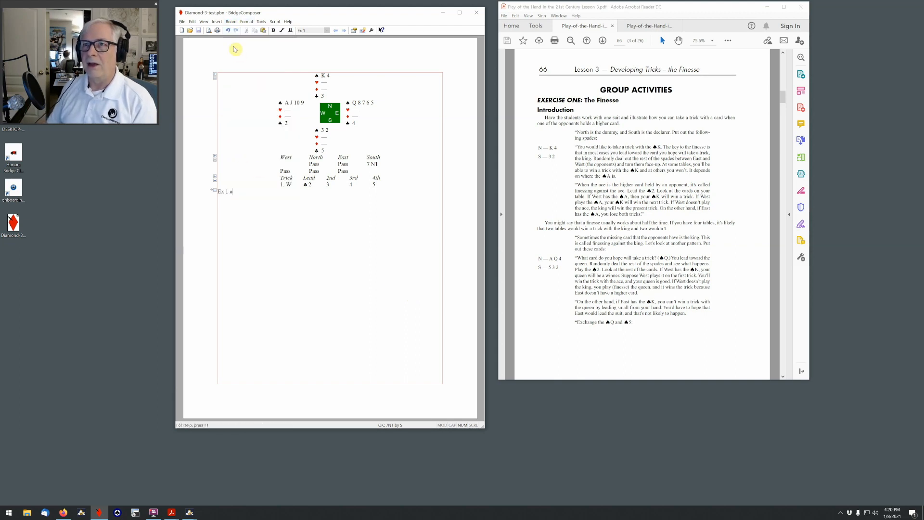
pyautogui.click(231, 22)
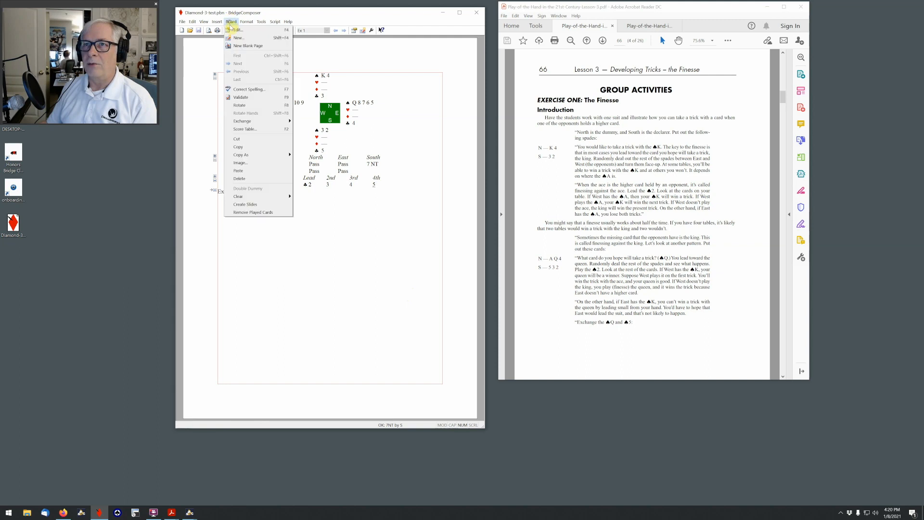
pyautogui.click(238, 171)
pyautogui.click(327, 30)
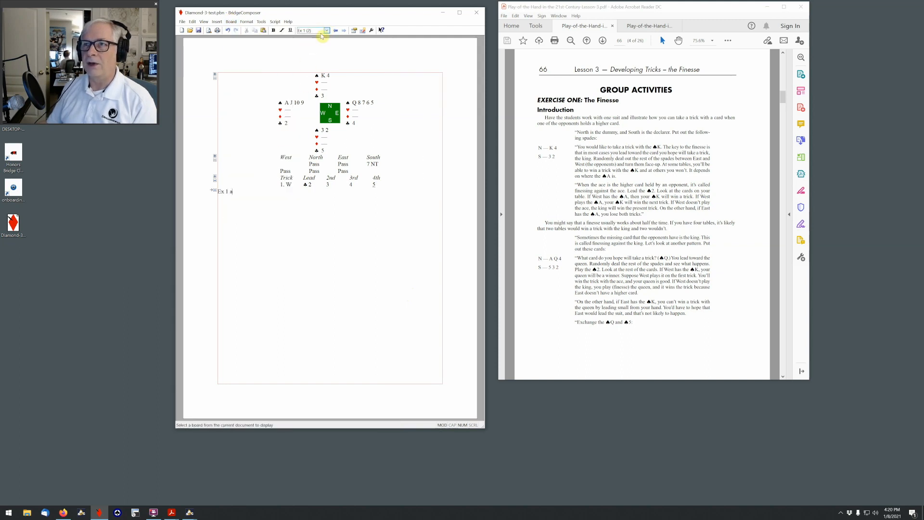
pyautogui.click(326, 31)
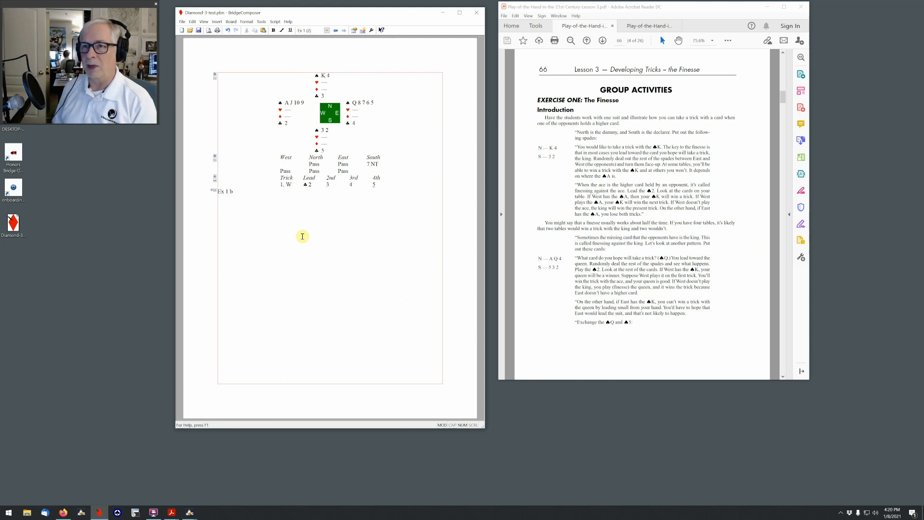
# Open the Ex 1 b board for editing and clear the North, East, South and West hands.
pyautogui.hotkey('alt', 'b')
pyautogui.press('e')
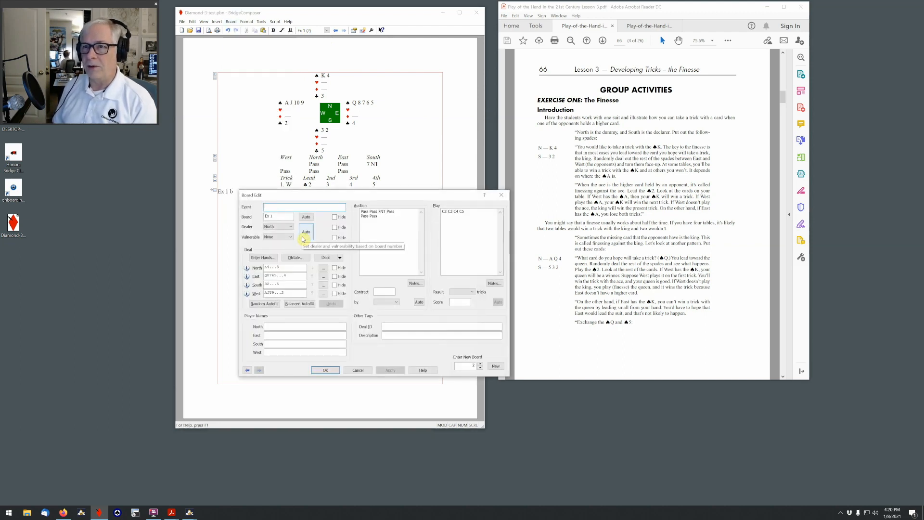
pyautogui.hotkey('alt', 'n')
pyautogui.press('Delete')
pyautogui.press('Tab')
pyautogui.press('Delete')
pyautogui.press('Tab')
pyautogui.press('Delete')
pyautogui.press('Tab')
pyautogui.press('Delete')
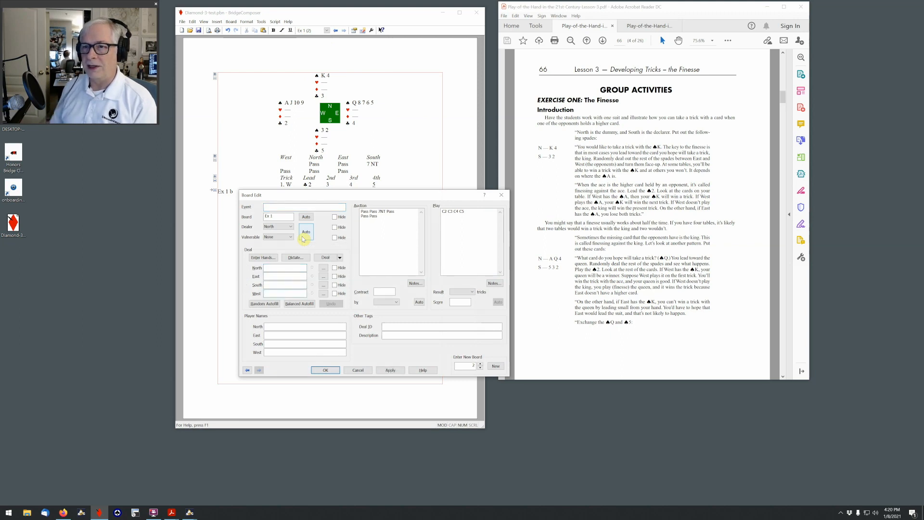
# Enter spades AQ4 for North, 532 for South, KJ10 for West and 9876 for East, accepting the incomplete hands.
pyautogui.click(274, 268)
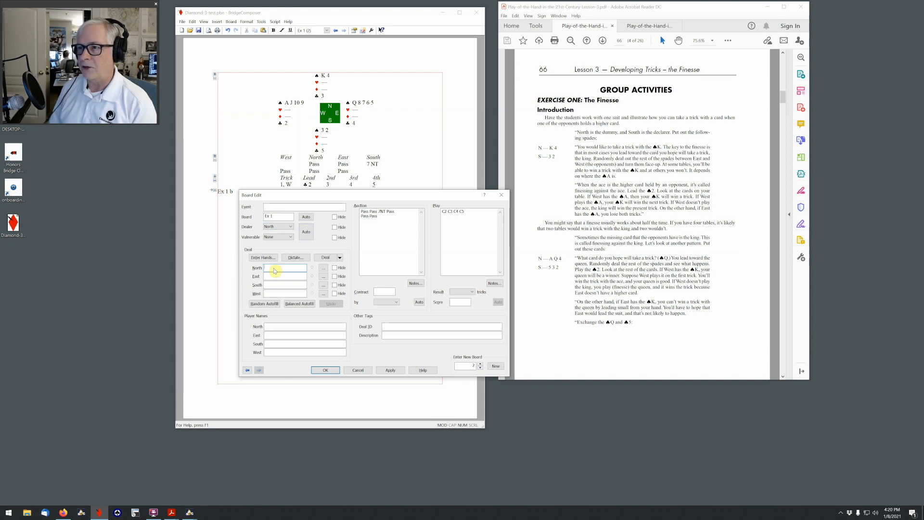
pyautogui.write('AQ4')
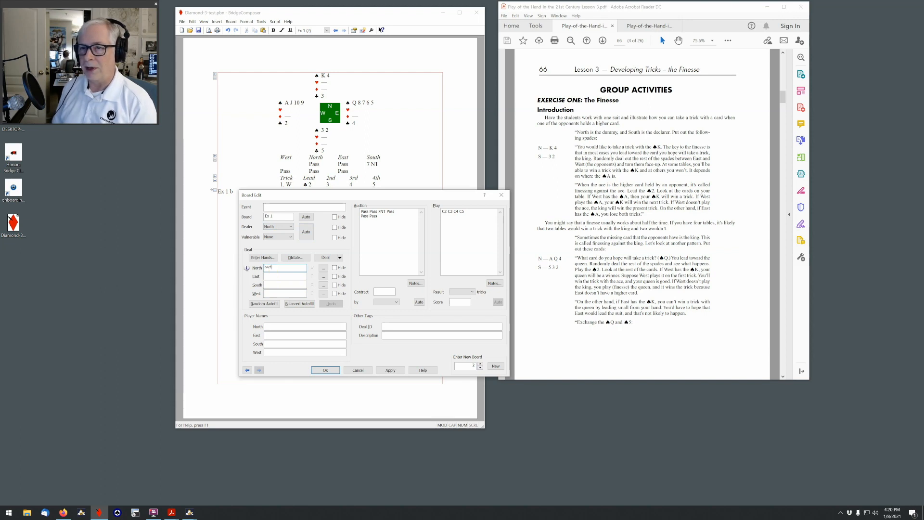
pyautogui.press('Tab')
pyautogui.press('Tab')
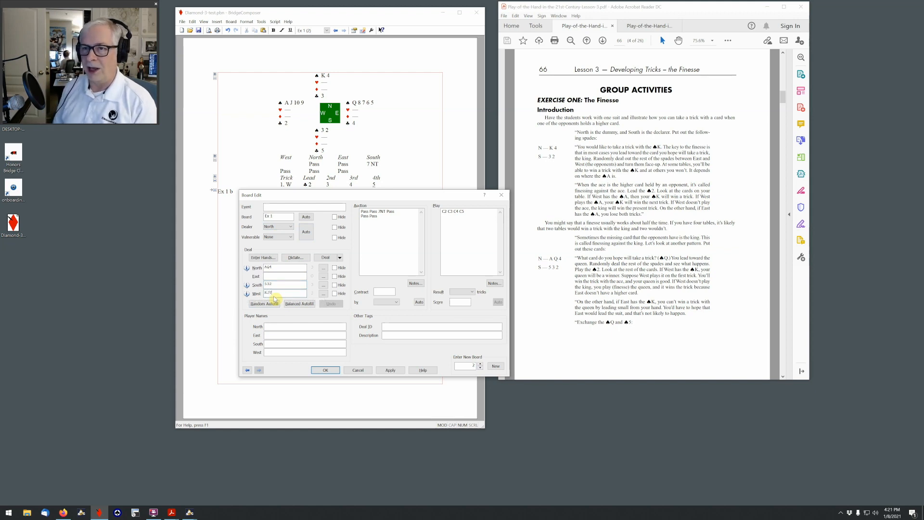
pyautogui.click(281, 275)
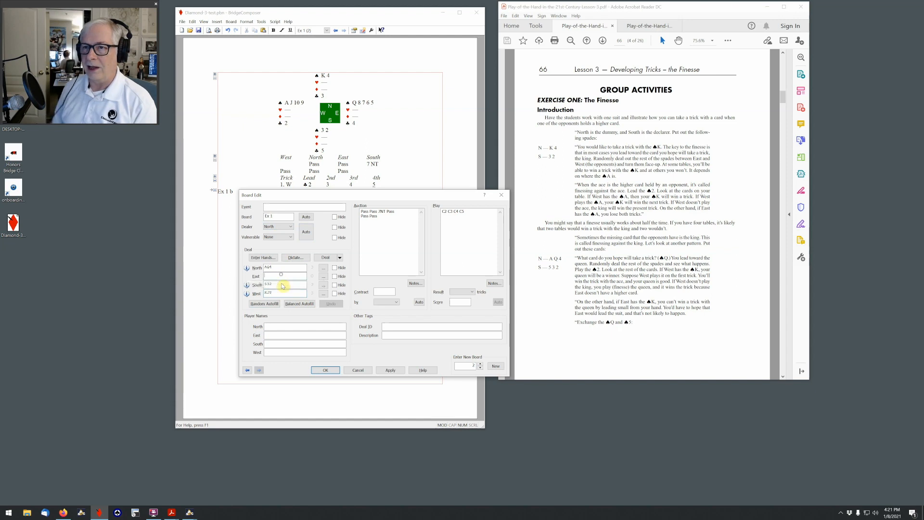
pyautogui.write('9876')
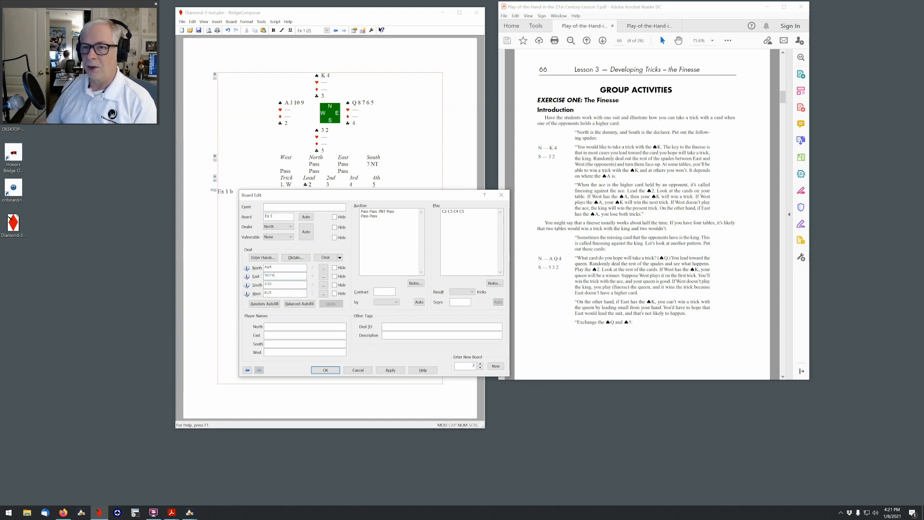
pyautogui.click(331, 370)
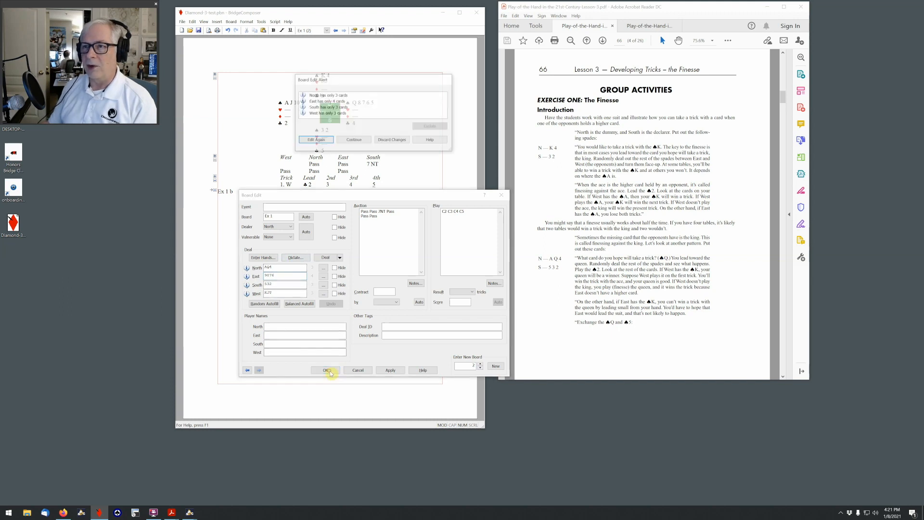
pyautogui.click(362, 141)
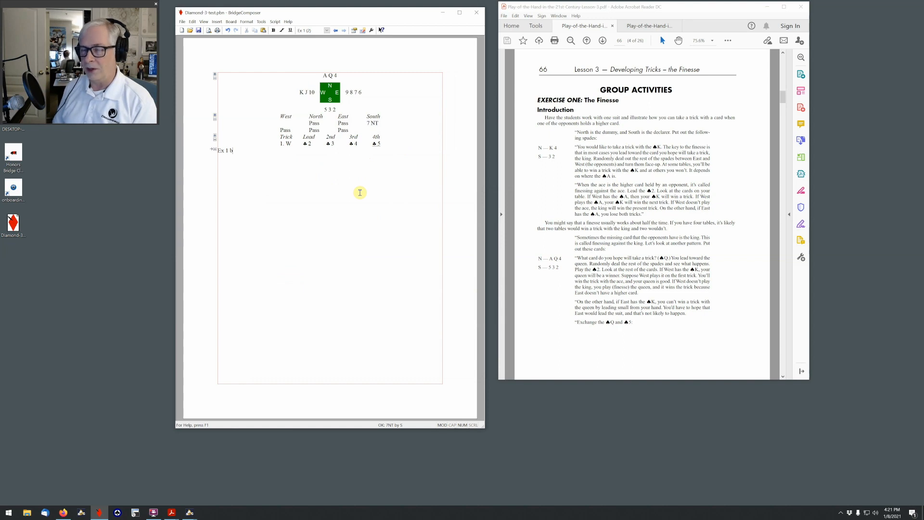
# Reopen the Ex 1 b board and add clubs 2 to West, 3 to North, 4 to East and 5 to South, accepting the incomplete hands.
pyautogui.hotkey('alt', 'b')
pyautogui.press('e')
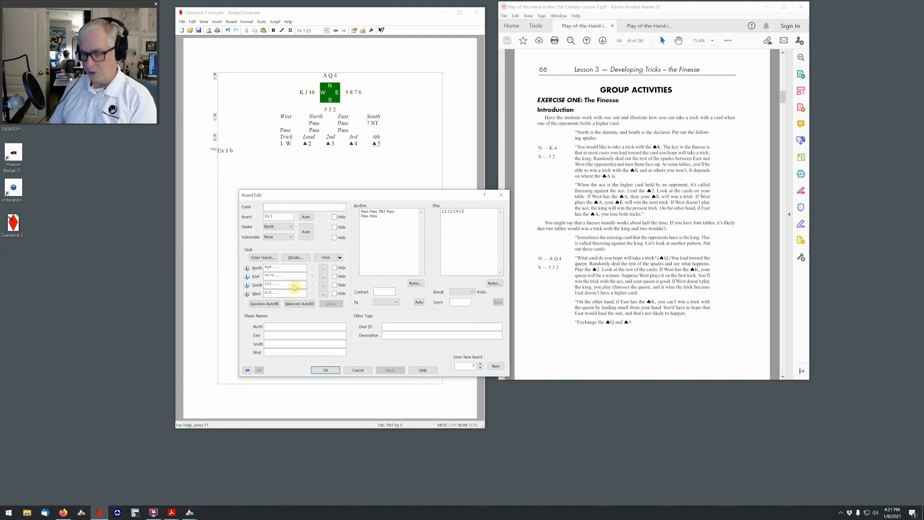
pyautogui.click(291, 267)
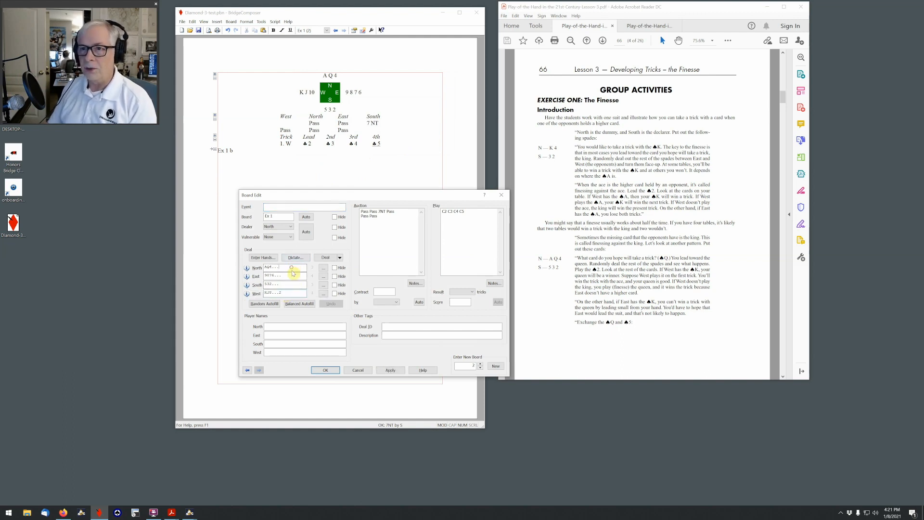
pyautogui.click(291, 276)
pyautogui.write('4')
pyautogui.click(290, 284)
pyautogui.write('5')
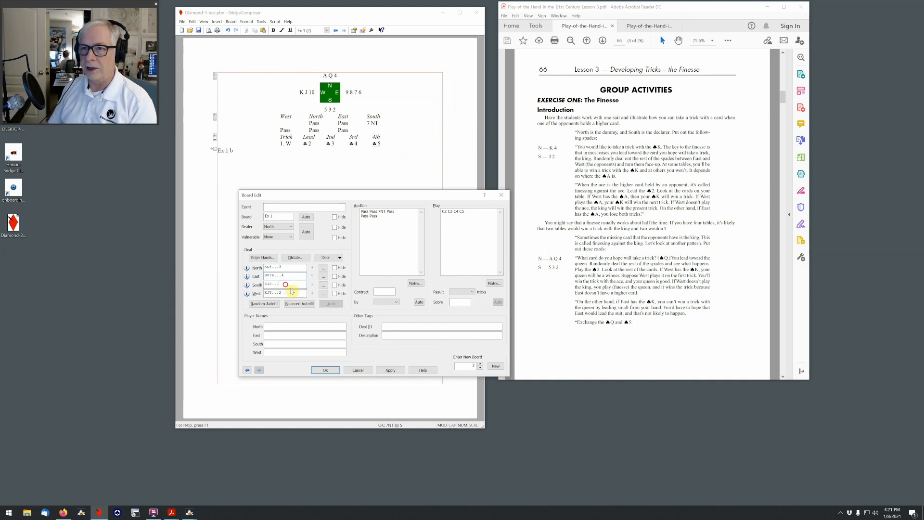
pyautogui.click(326, 369)
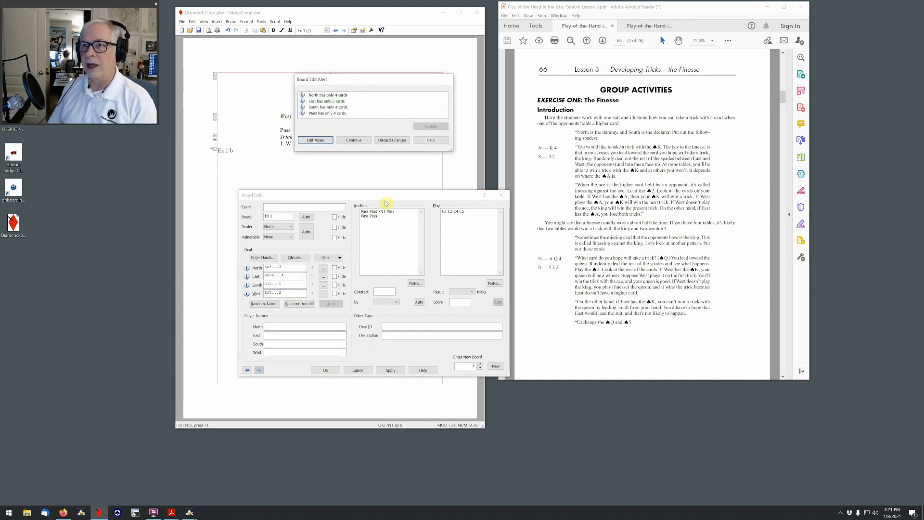
pyautogui.click(354, 141)
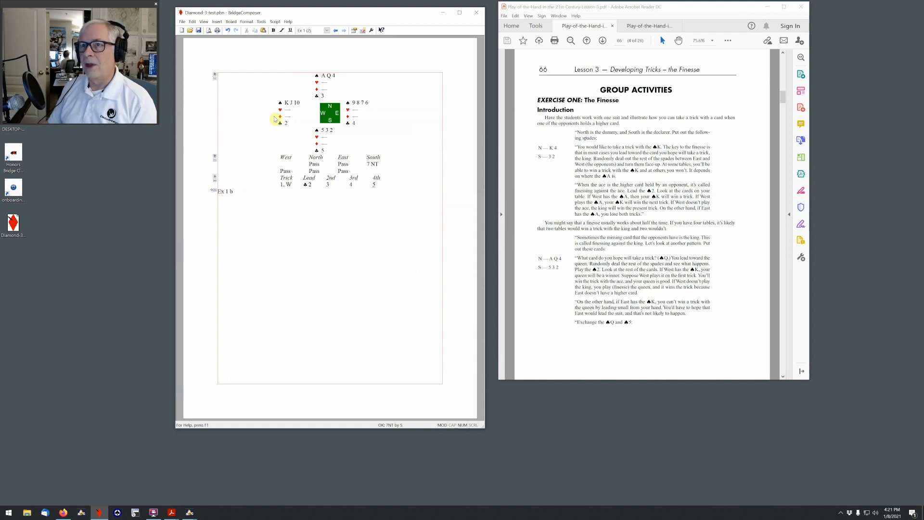
# Save the two-board document and minimize both the BridgeComposer and lesson PDF windows.
pyautogui.click(198, 31)
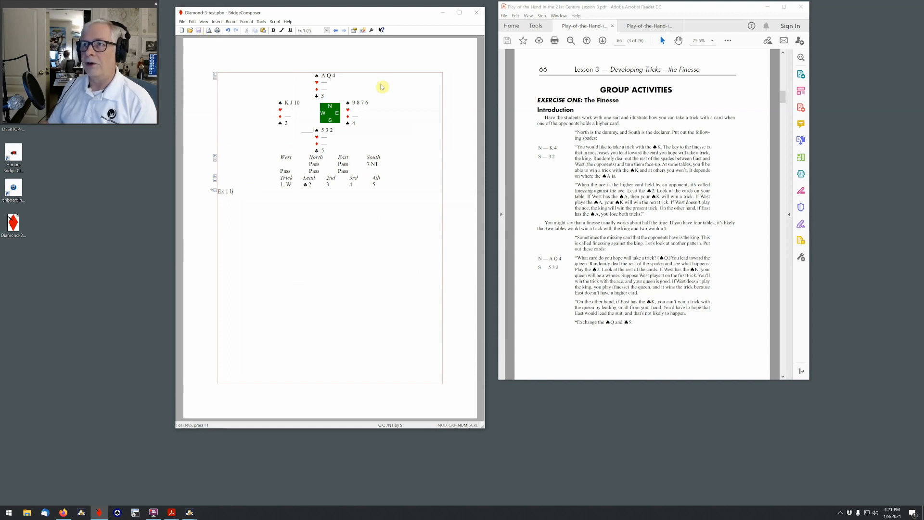
pyautogui.click(443, 12)
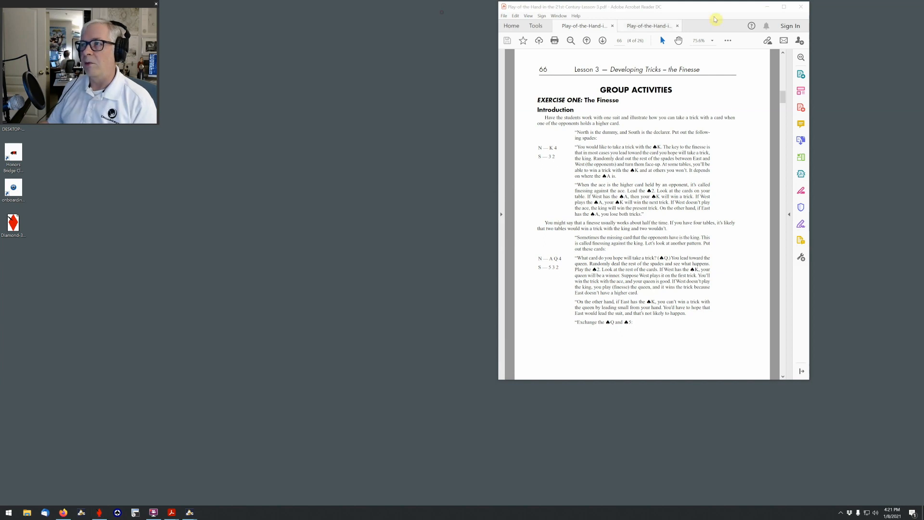
pyautogui.click(768, 7)
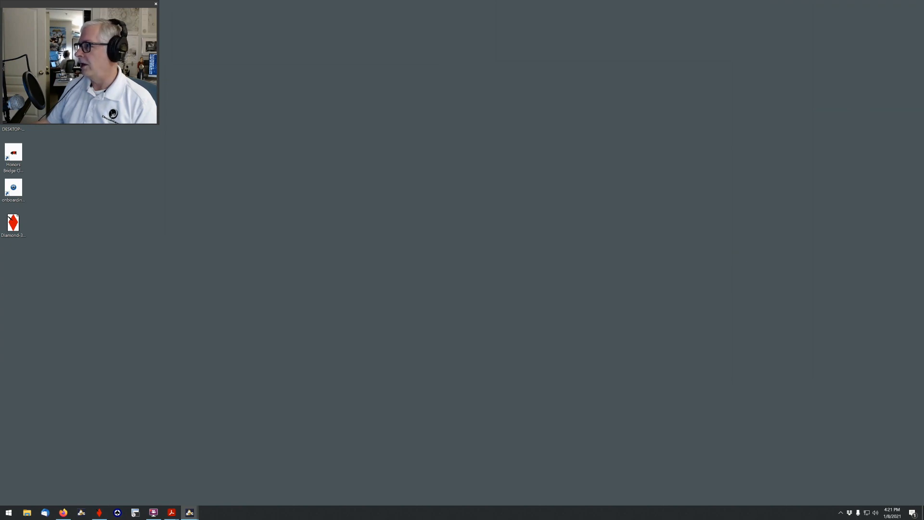
# Bring Shark Bridge's Teacher's Table and Deal Library windows into view and delete the BB1-1.pbn group.
pyautogui.moveTo(923, 193); pyautogui.dragTo(773, 308)
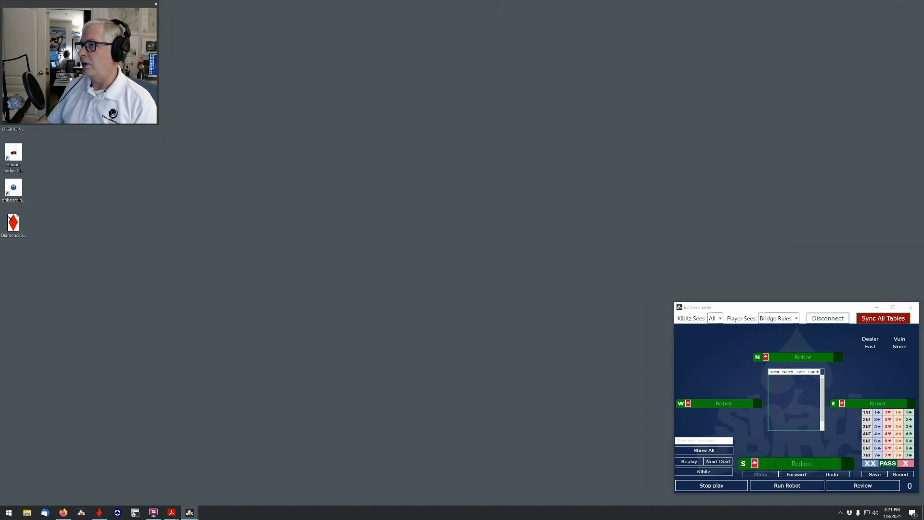
pyautogui.moveTo(923, 77); pyautogui.dragTo(656, 22)
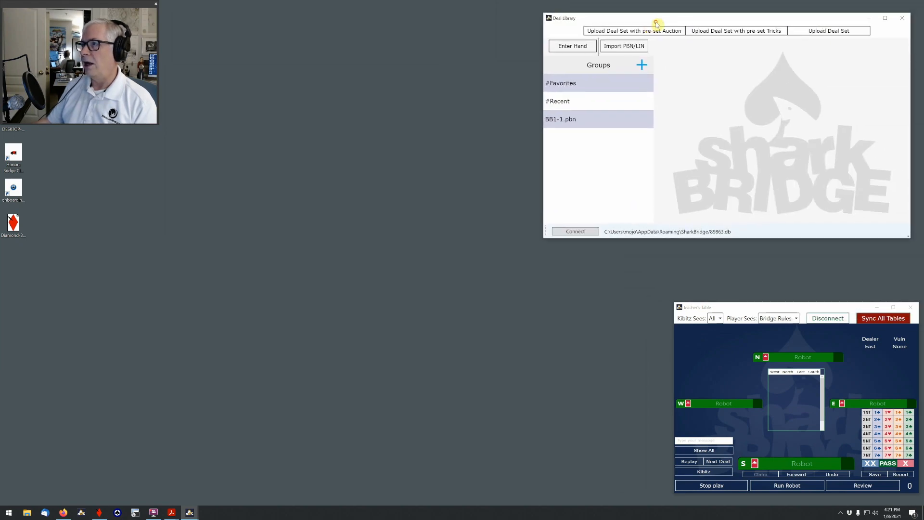
pyautogui.click(609, 123)
pyautogui.rightClick(608, 122)
pyautogui.click(626, 123)
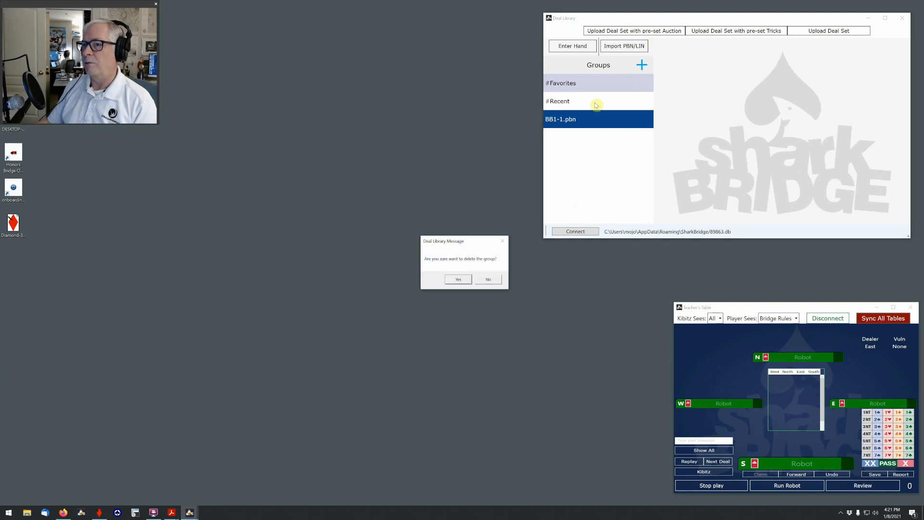
pyautogui.click(458, 280)
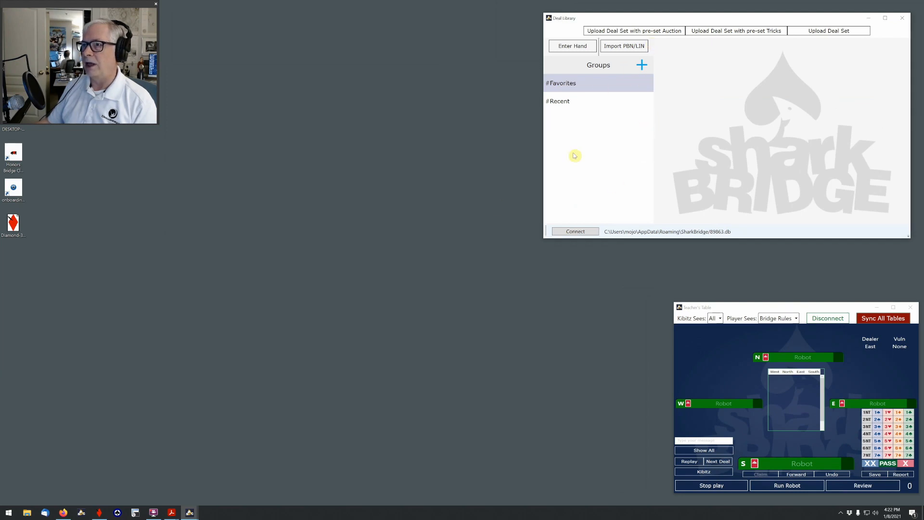
# Import Diamond-3-test.pbn from the Desktop into the Deal Library.
pyautogui.click(630, 51)
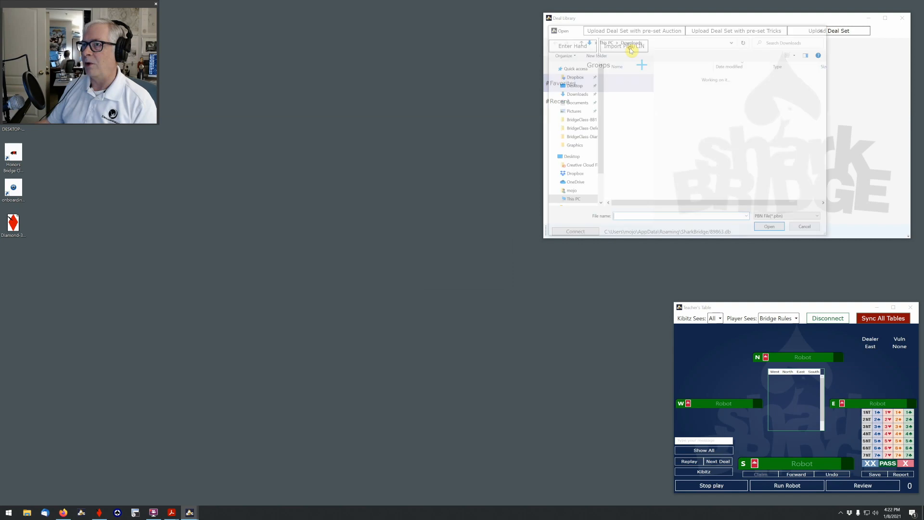
pyautogui.click(573, 85)
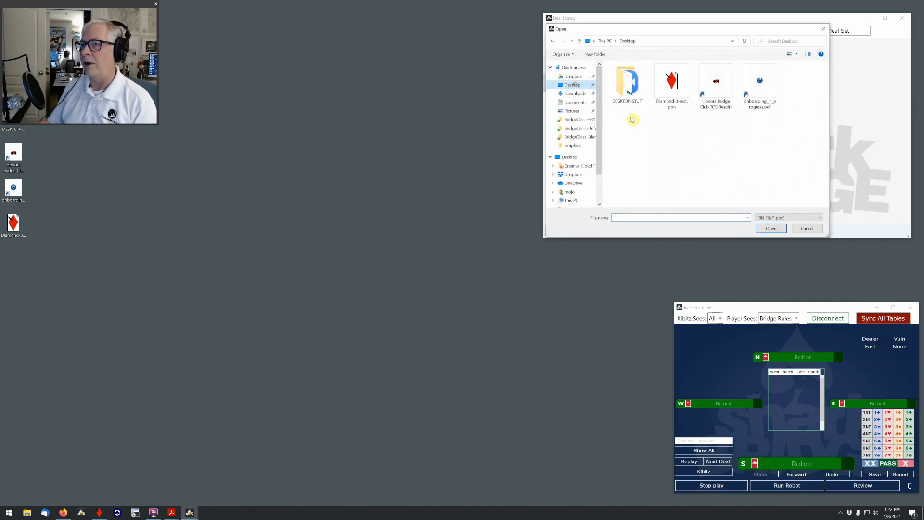
pyautogui.click(674, 88)
pyautogui.doubleClick(674, 88)
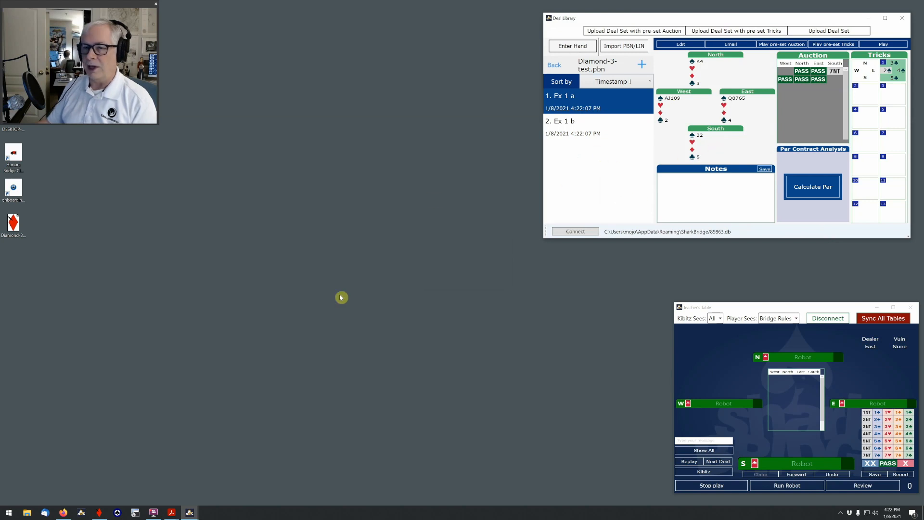
# Switch to the Firefox Shark Bridge table, arrange it beside the Deal Library, and load the Ex 1 a deal for normal play.
pyautogui.click(65, 512)
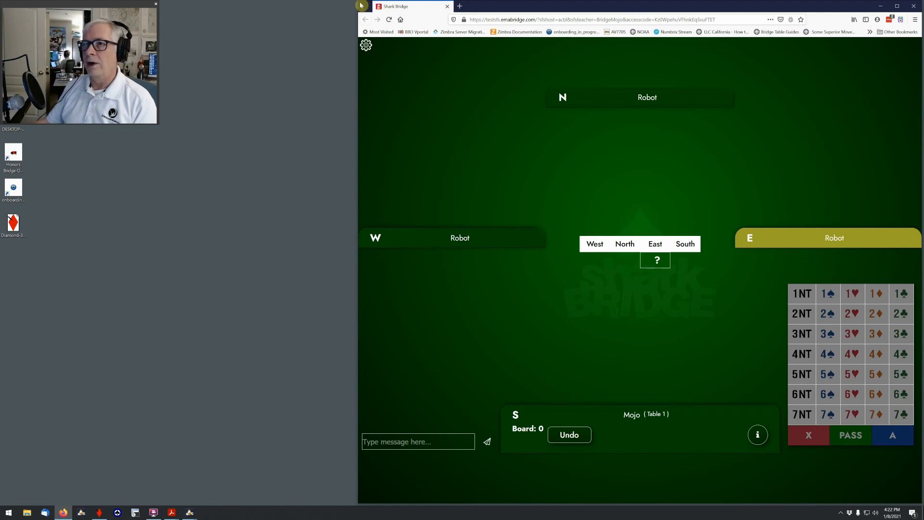
pyautogui.moveTo(358, 3); pyautogui.dragTo(469, 161)
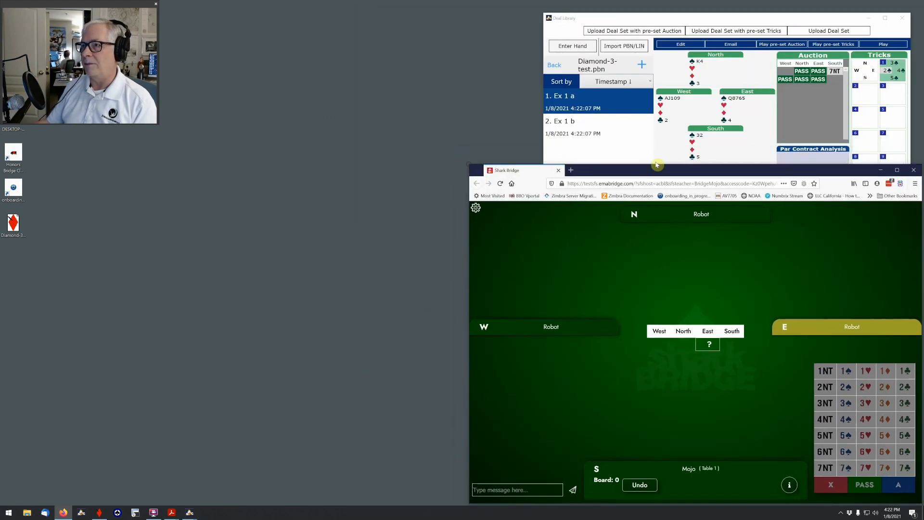
pyautogui.moveTo(663, 166); pyautogui.dragTo(275, 147)
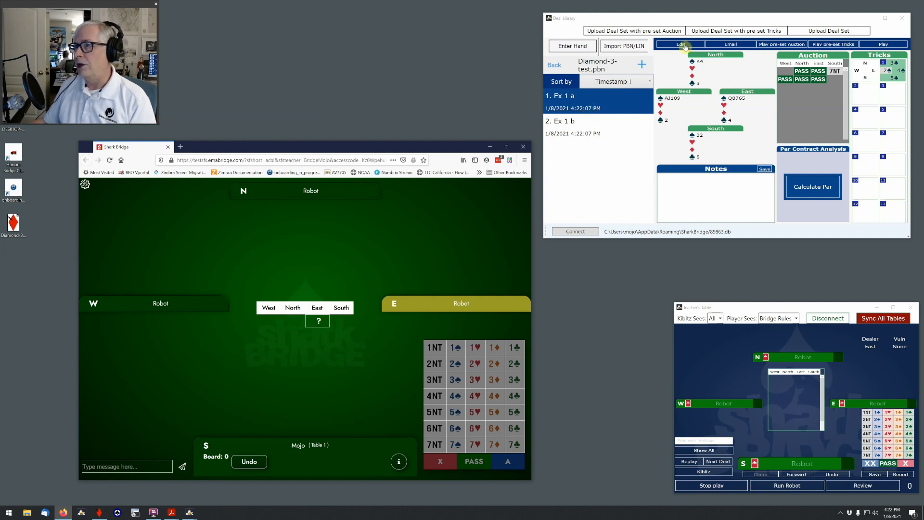
pyautogui.click(884, 45)
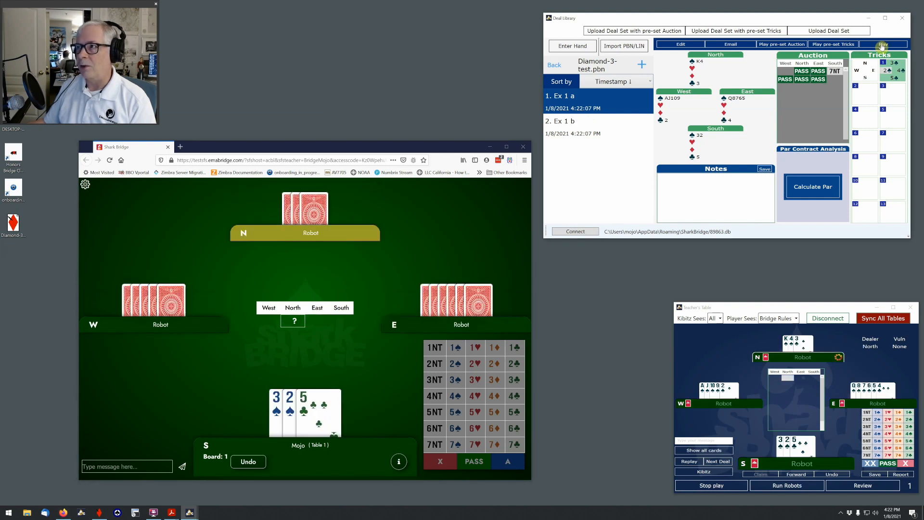
# Load the Ex 1 a deal with its pre-set auction, then reload it with its pre-set tricks.
pyautogui.click(791, 45)
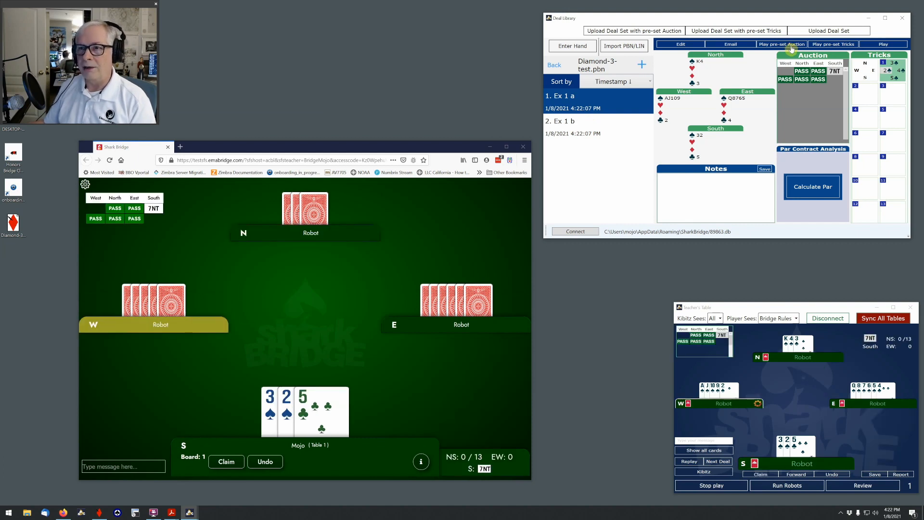
pyautogui.click(838, 48)
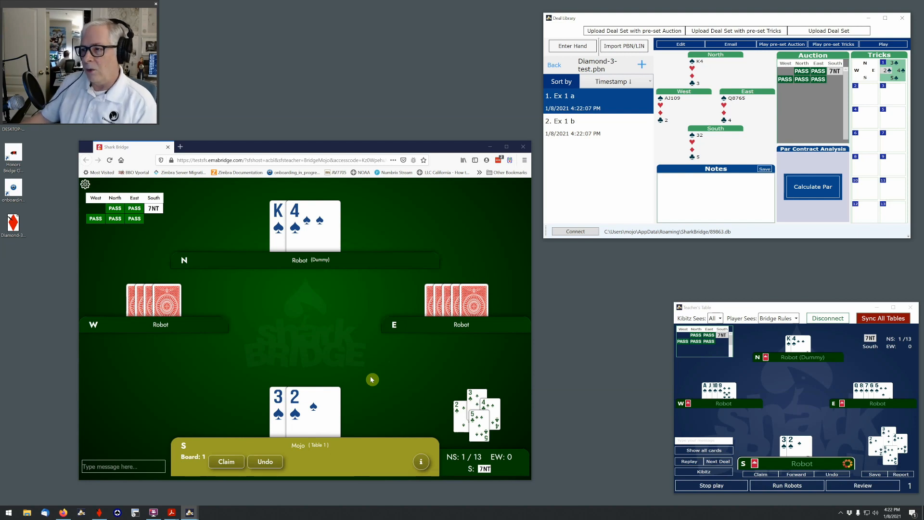
# Play out Ex 1 a with robots running, leading South's spade 2, playing dummy's 4 and king and South's 3, and dismiss the score.
pyautogui.click(310, 407)
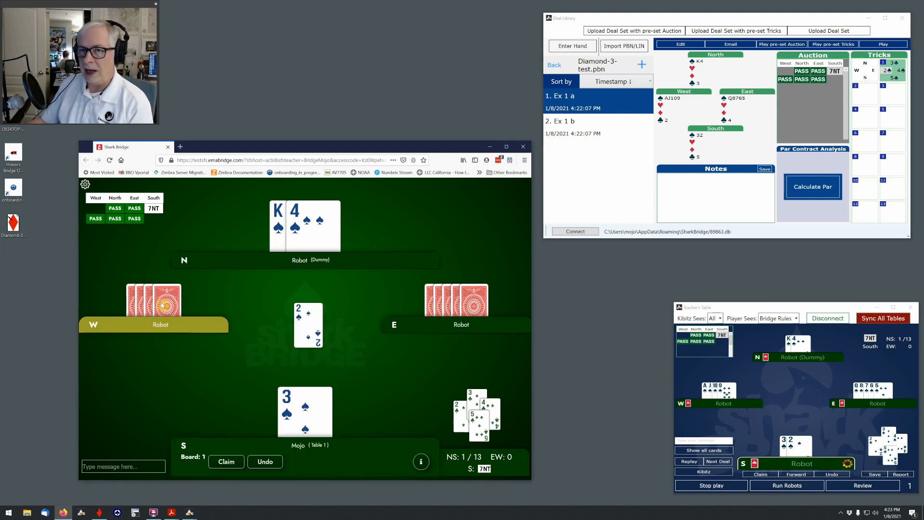
pyautogui.click(788, 486)
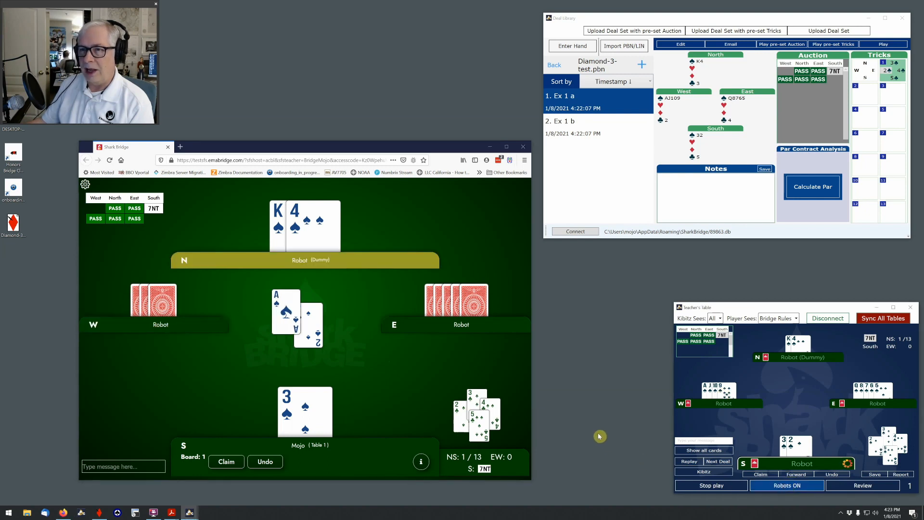
pyautogui.click(337, 243)
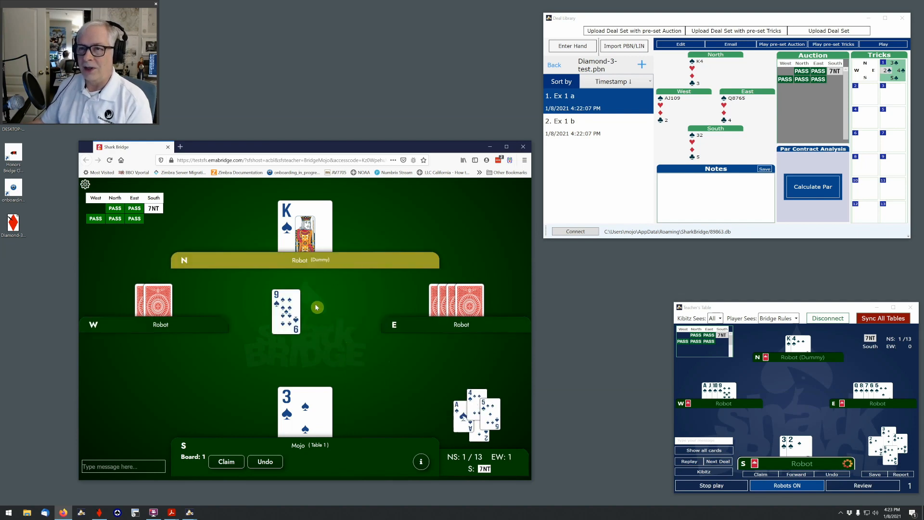
pyautogui.click(306, 227)
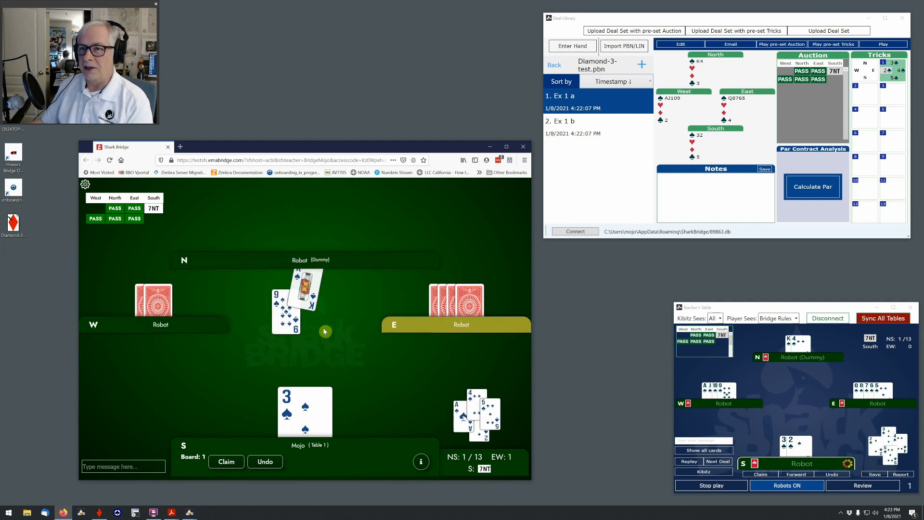
pyautogui.click(301, 407)
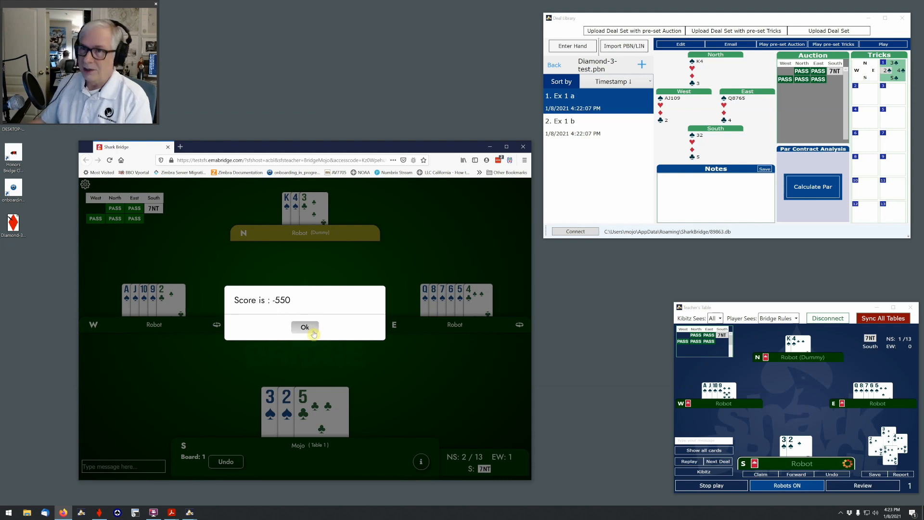
pyautogui.click(312, 330)
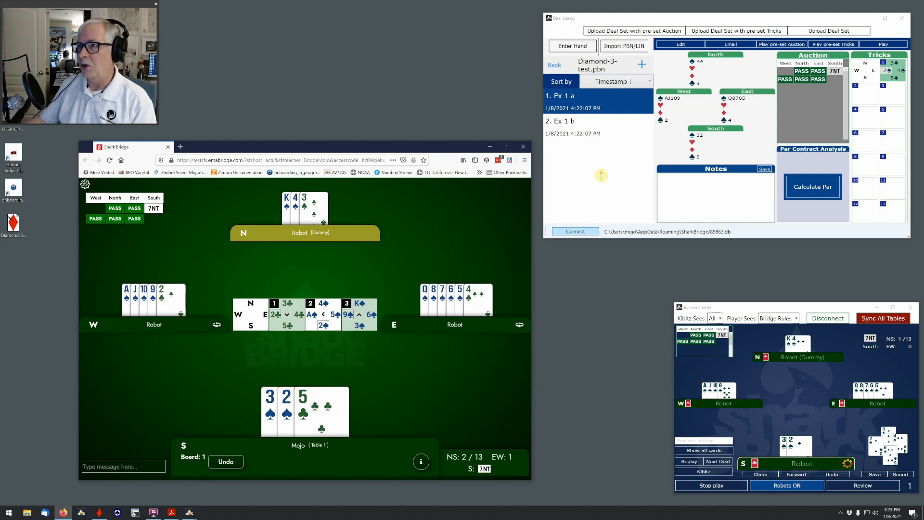
# Load Ex 1 b with its pre-set tricks, lead the spade 2 with robots running, and finesse with dummy's queen.
pyautogui.click(587, 129)
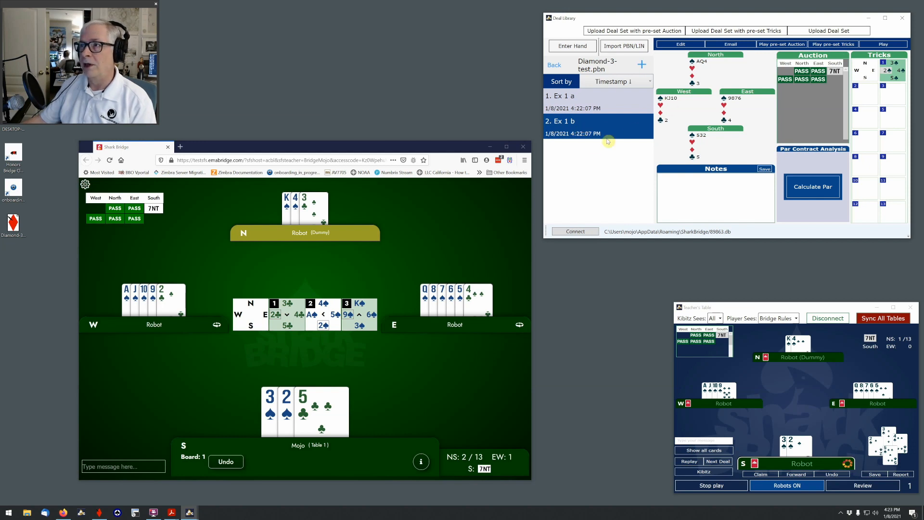
pyautogui.click(836, 46)
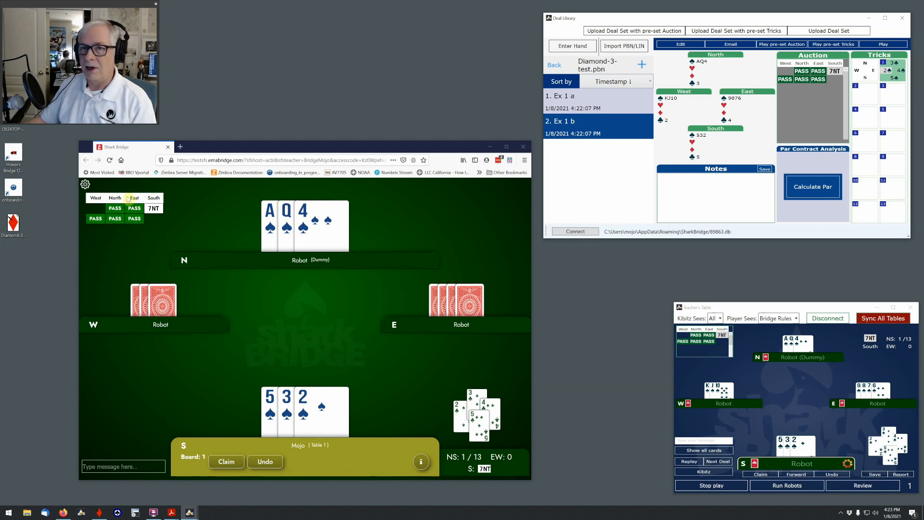
pyautogui.click(322, 416)
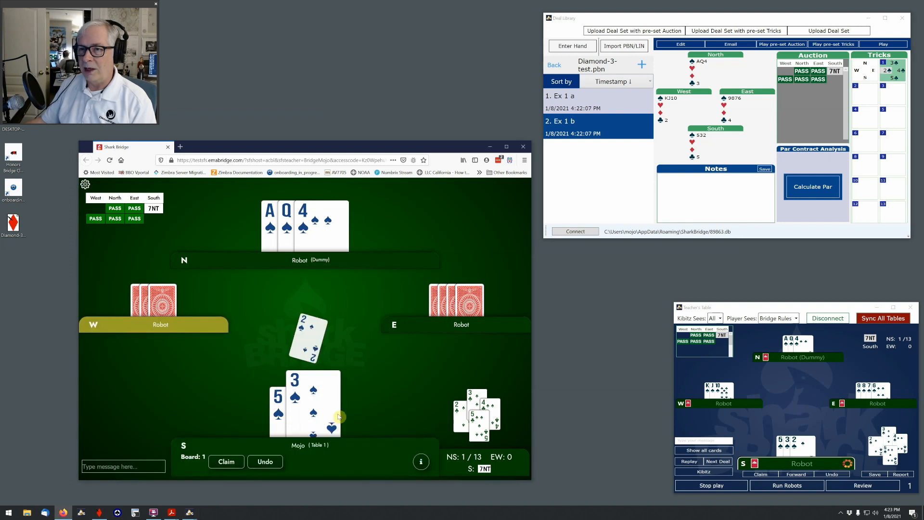
pyautogui.click(779, 486)
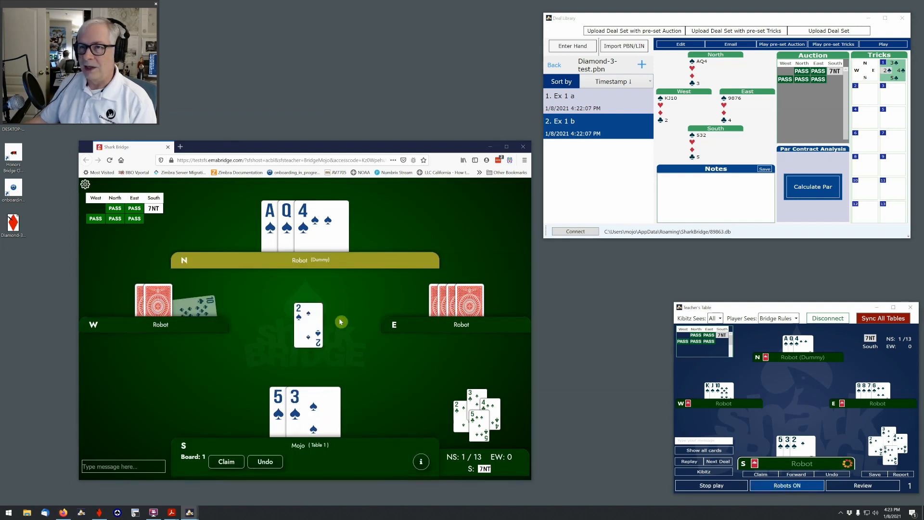
pyautogui.click(284, 235)
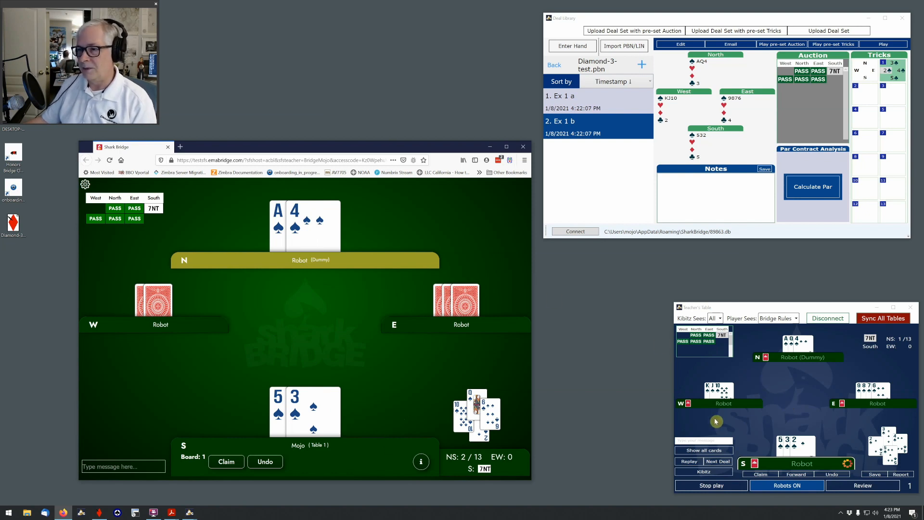
# Move the Teacher's Table beneath the Deal Library, reload Ex 1 b with pre-set tricks, and swap West's spade king with East's spade 6.
pyautogui.moveTo(790, 304); pyautogui.dragTo(673, 266)
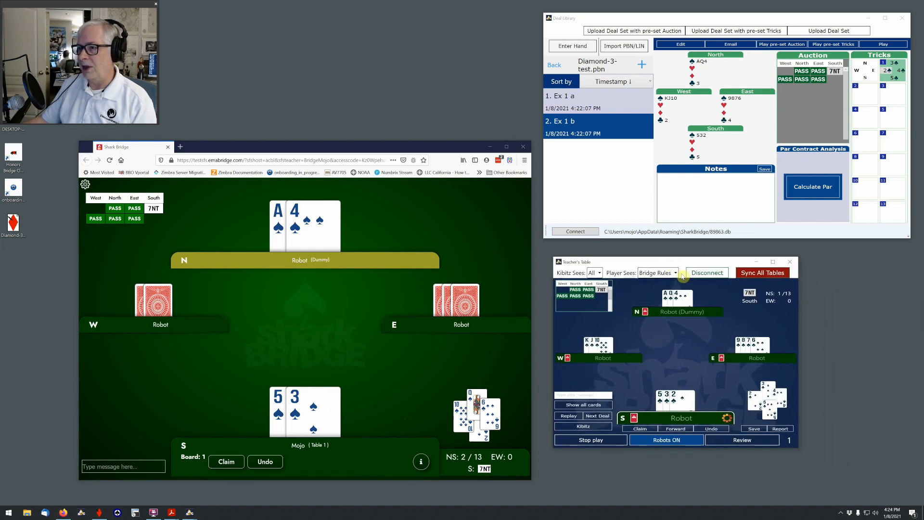
pyautogui.click(837, 45)
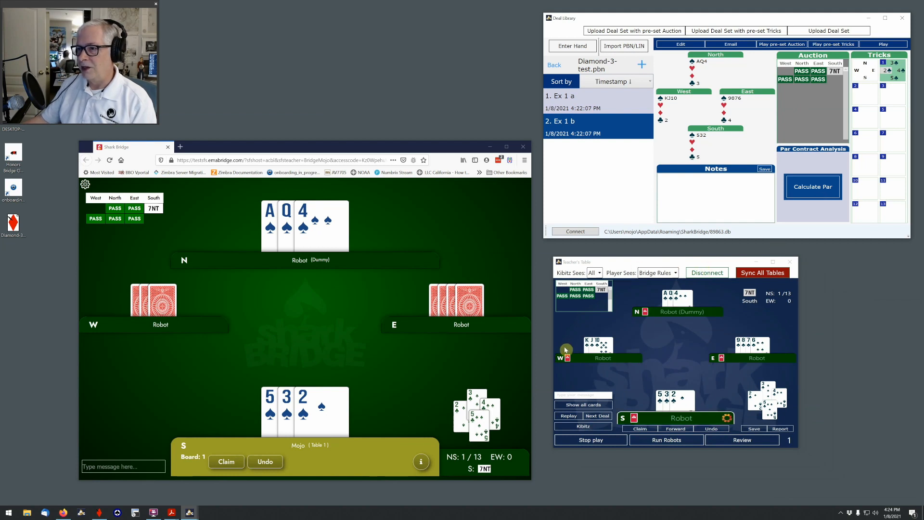
pyautogui.click(587, 350)
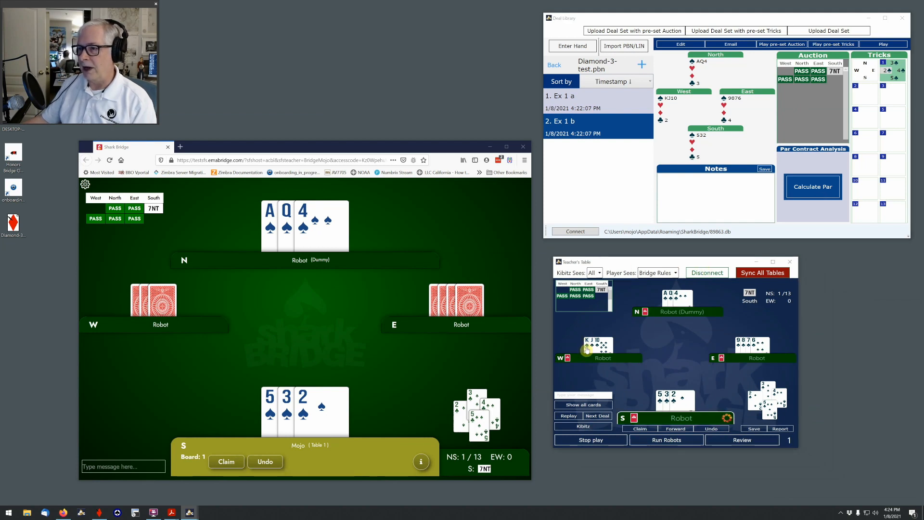
pyautogui.click(760, 347)
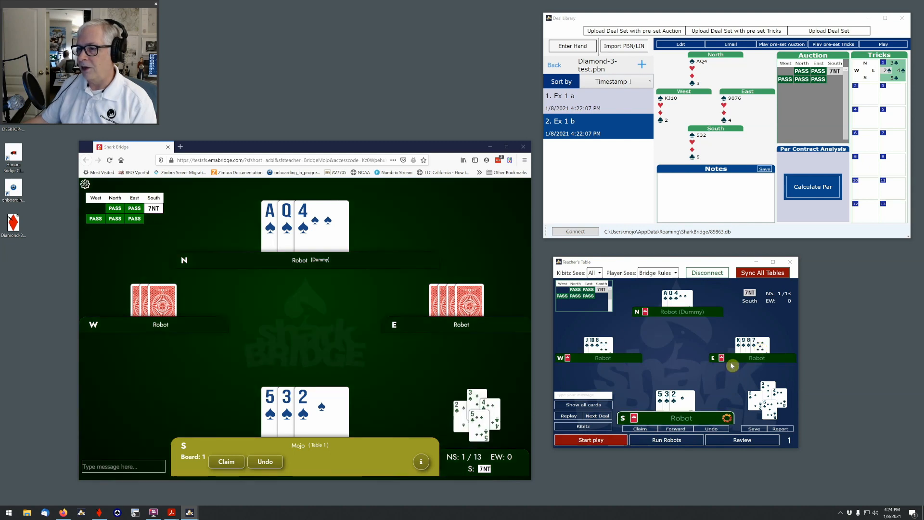
# Restart play on the modified Ex 1 b deal, lead the spade 2 from South, and run the robots.
pyautogui.click(595, 440)
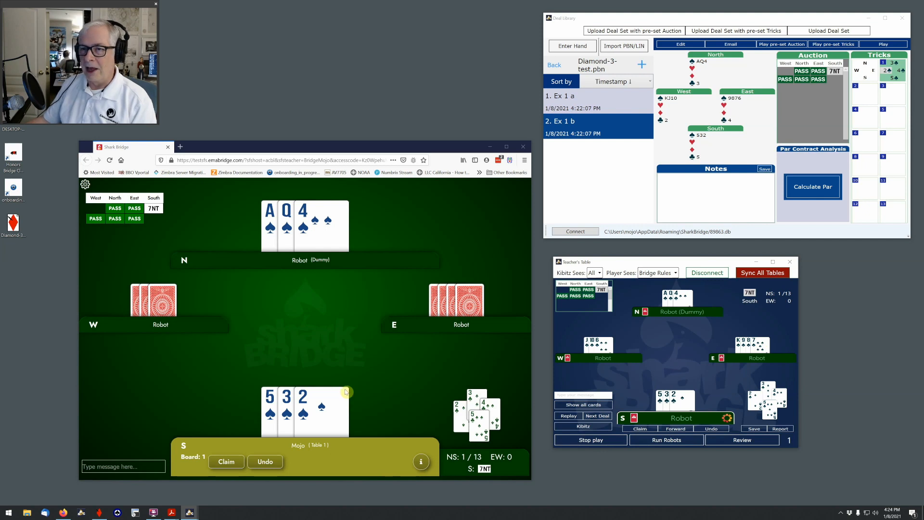
pyautogui.click(323, 407)
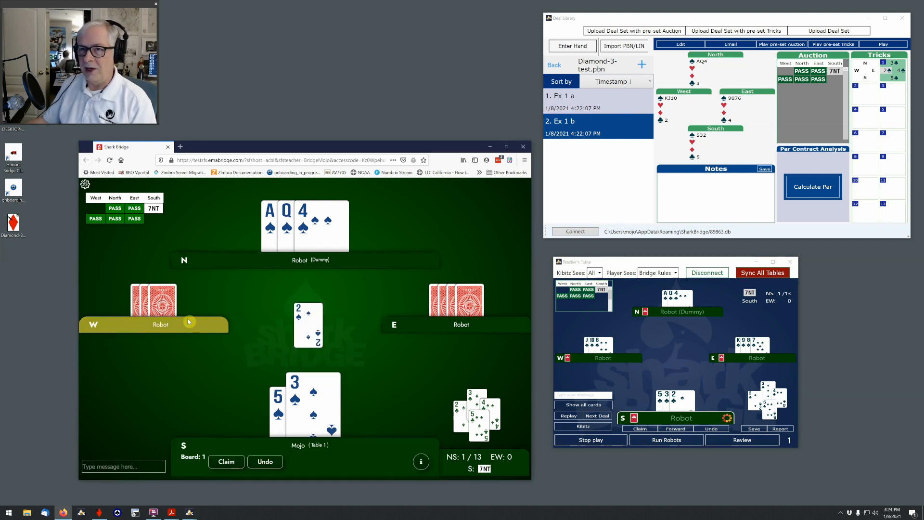
pyautogui.click(669, 441)
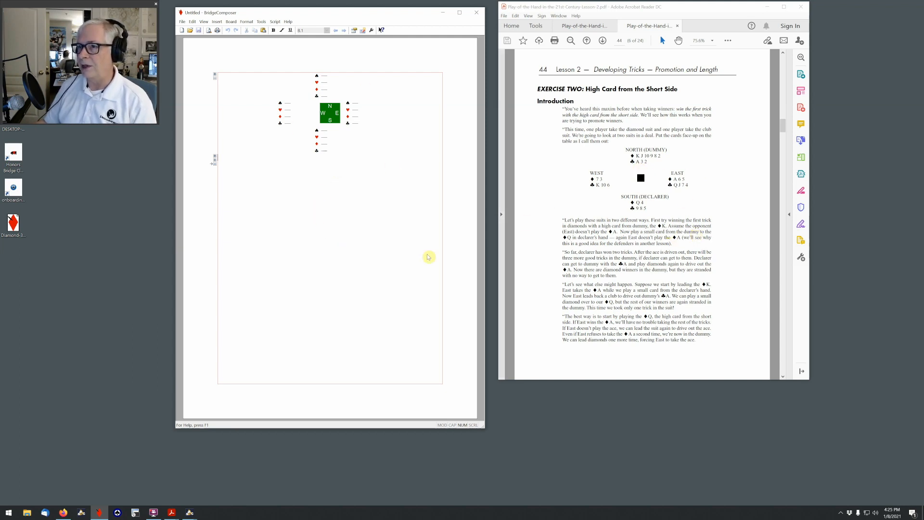
# Add the commentary text "Ex 2" in the new BridgeComposer document and name the board Ex 2.
pyautogui.write('Ex 2')
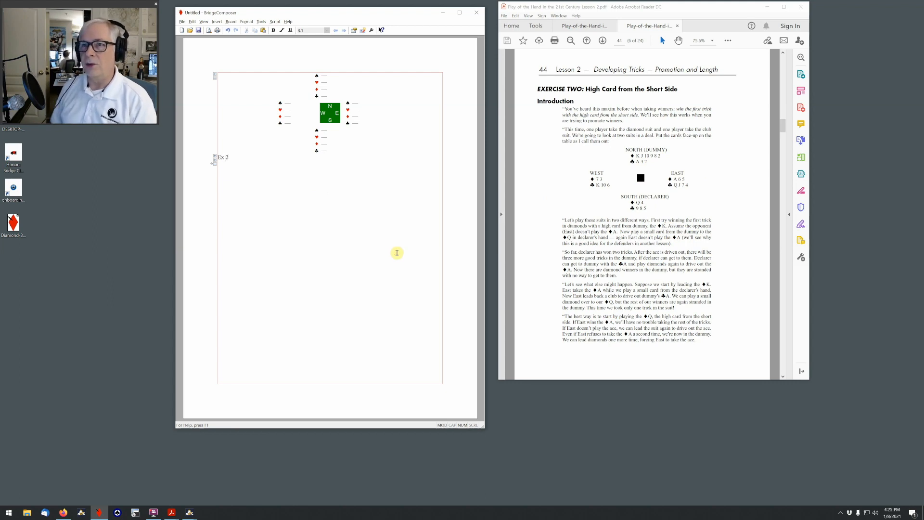
pyautogui.hotkey('alt', 'b')
pyautogui.write('e')
pyautogui.write('Ex 2')
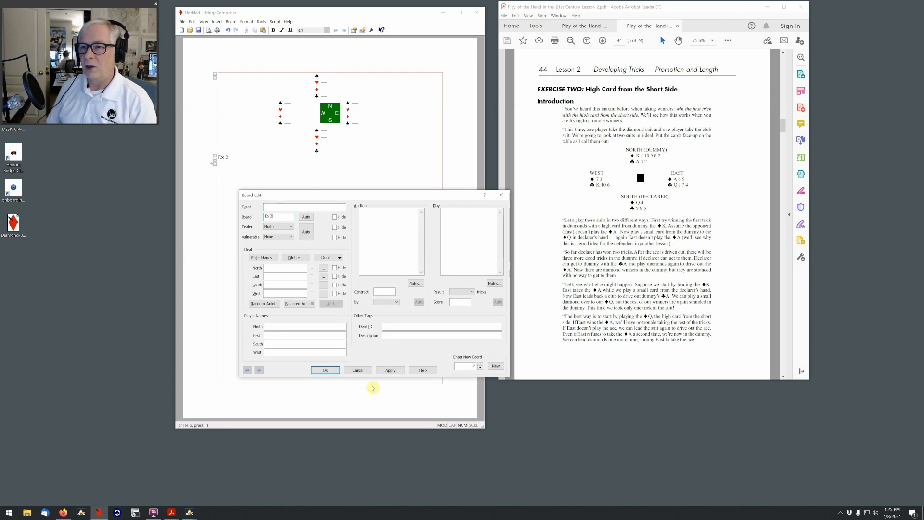
pyautogui.click(327, 370)
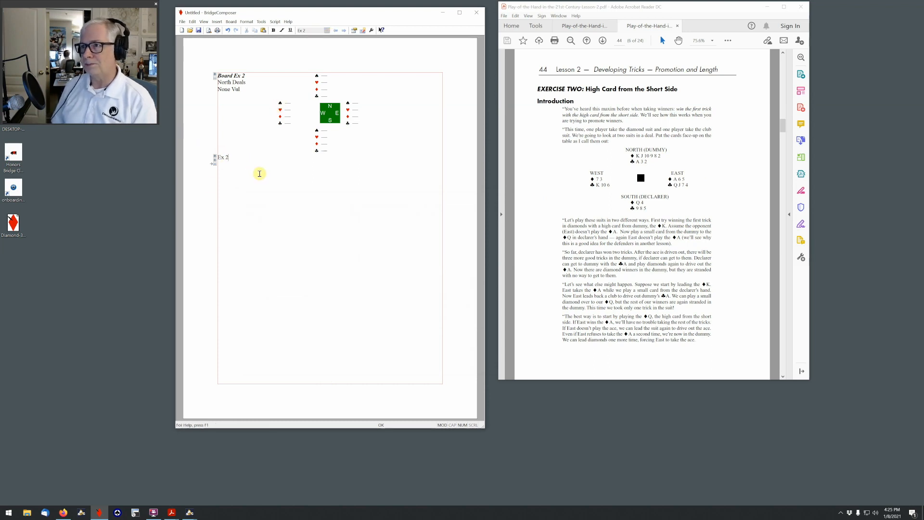
# Enter the Ex 2 hands: North ..KJT982.A32, East ..A65.QJ74, South ..Q4.985 and West ..73.KT6.
pyautogui.hotkey('alt', 'b')
pyautogui.press('e')
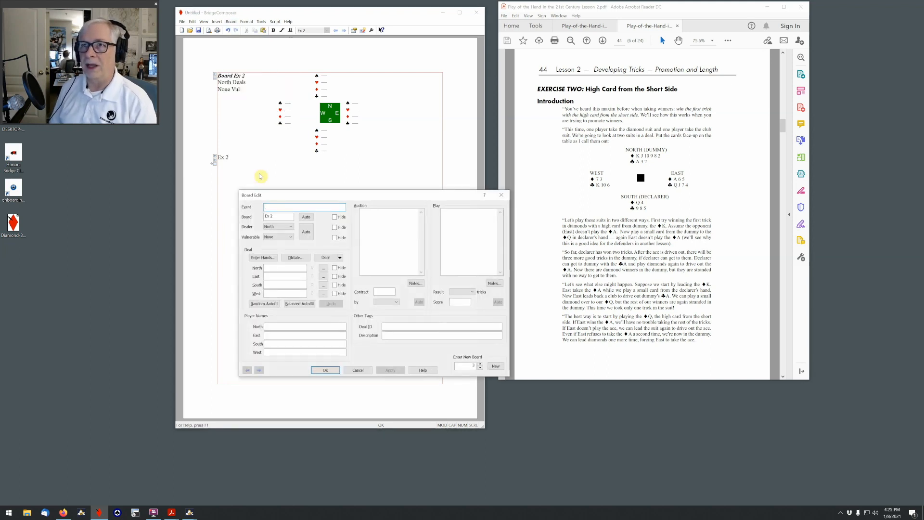
pyautogui.click(277, 269)
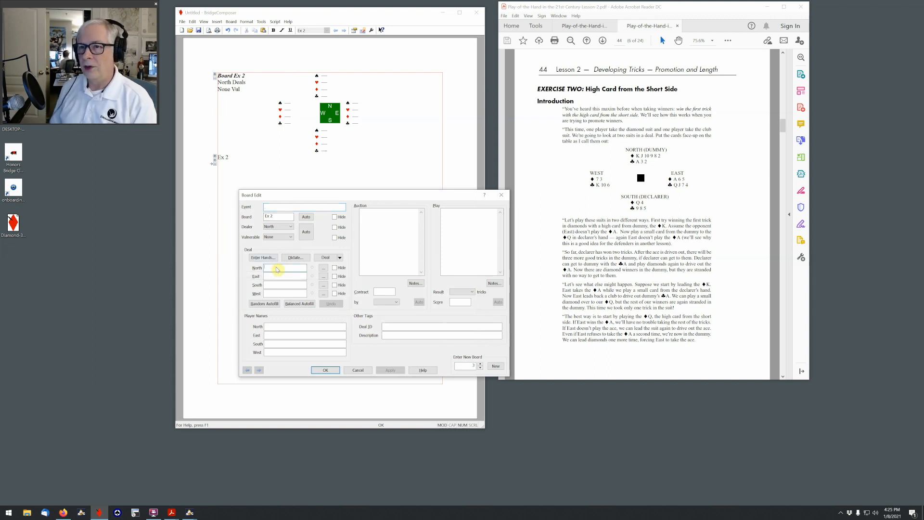
pyautogui.write('- -')
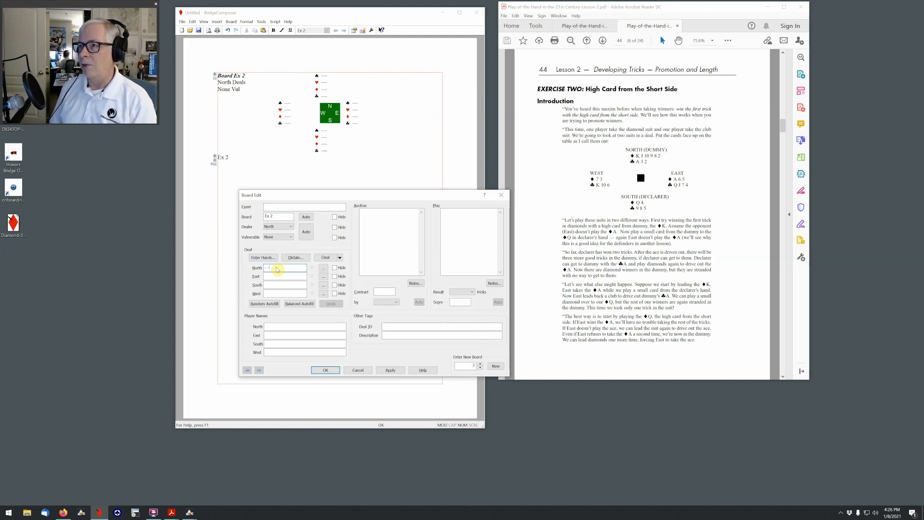
pyautogui.write('KJT982.A32')
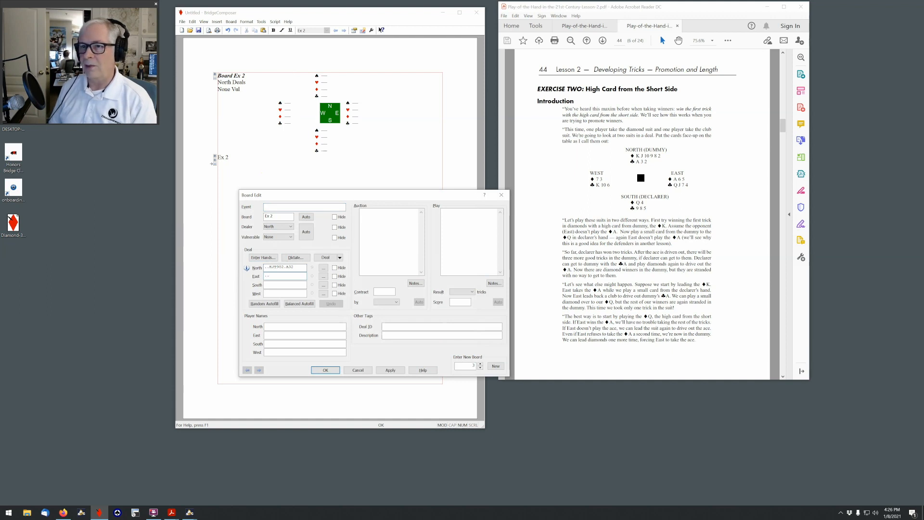
pyautogui.write('A65.QJ74')
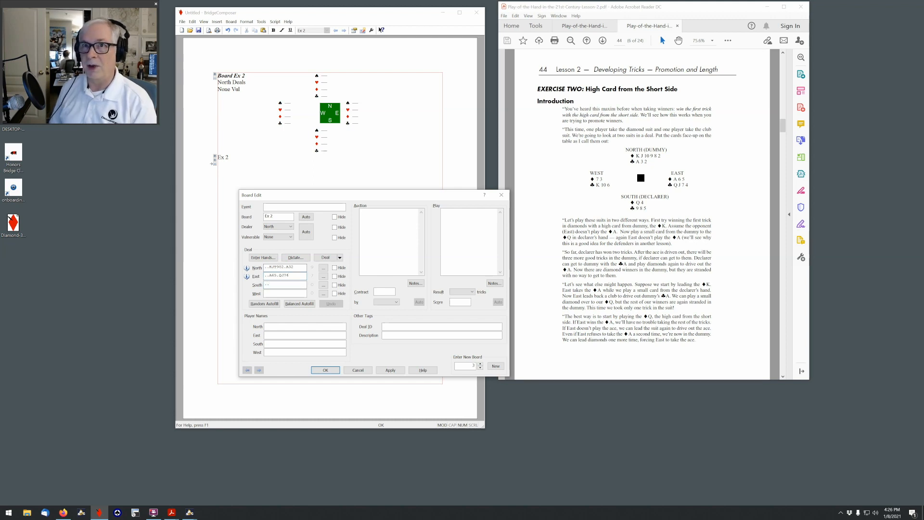
pyautogui.write('Q4.985')
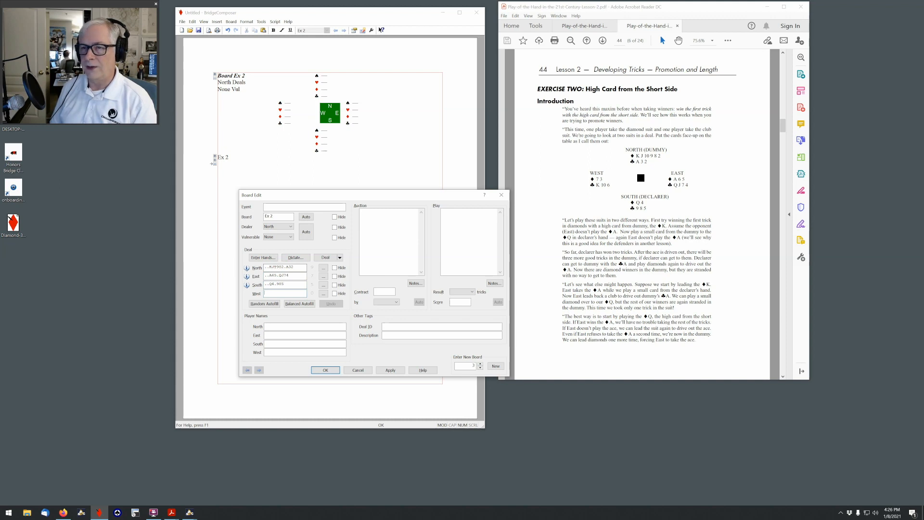
pyautogui.write('73.KT6')
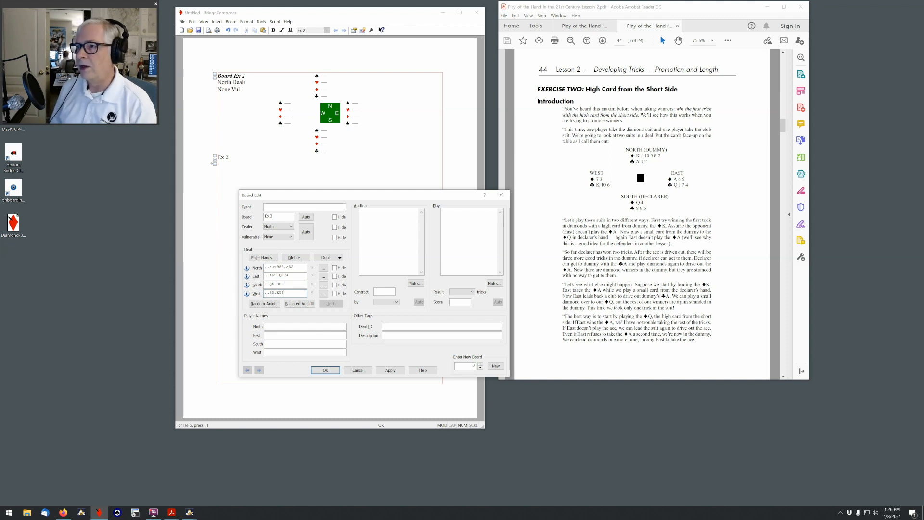
# Enter the Ex 2 auction as p p 7nt p p p and the opening trick as s2 s3 s4 s5.
pyautogui.click(396, 221)
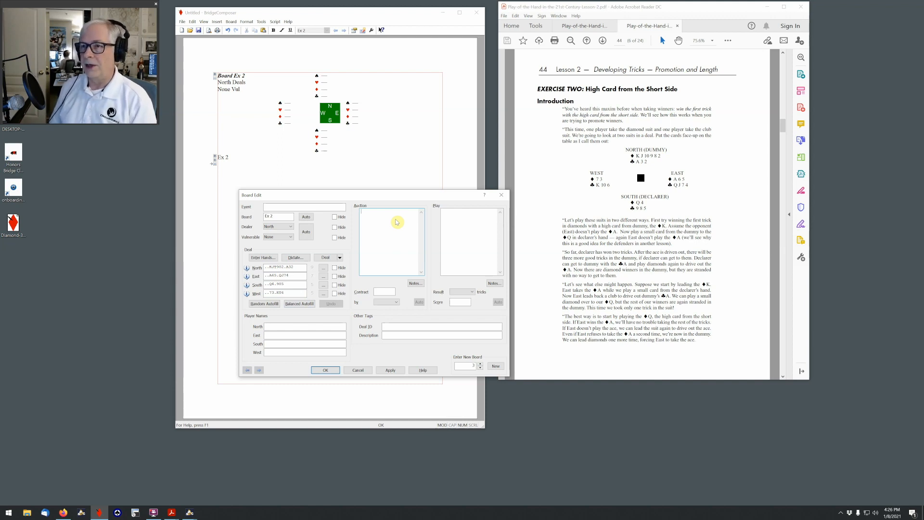
pyautogui.write('p')
pyautogui.press('BackSpace')
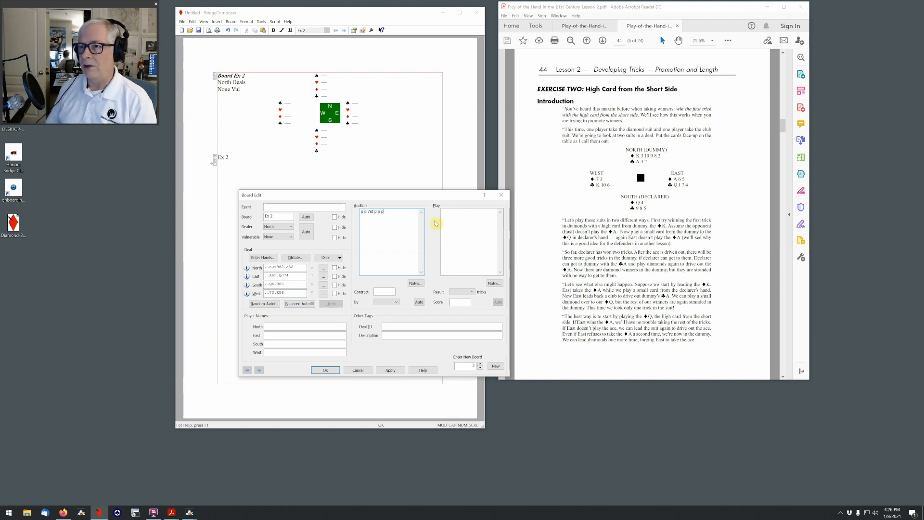
pyautogui.click(464, 225)
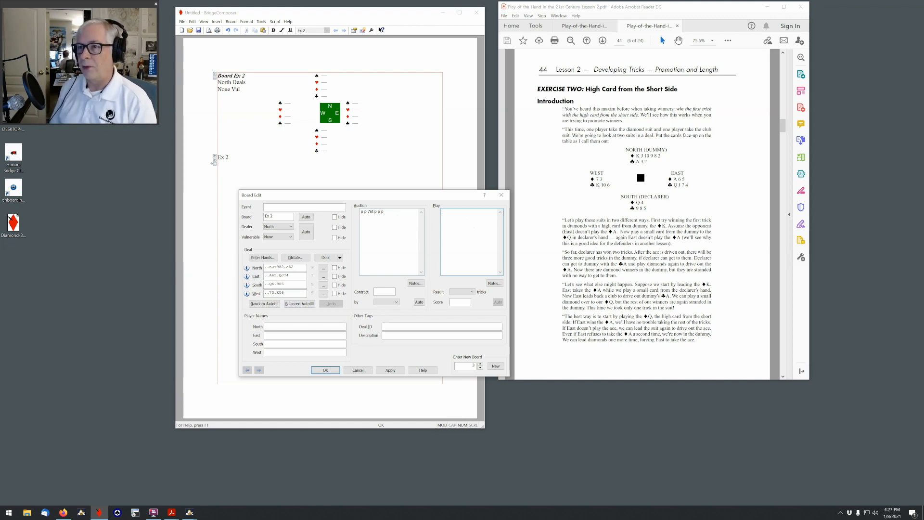
pyautogui.write('s3 s4 s5')
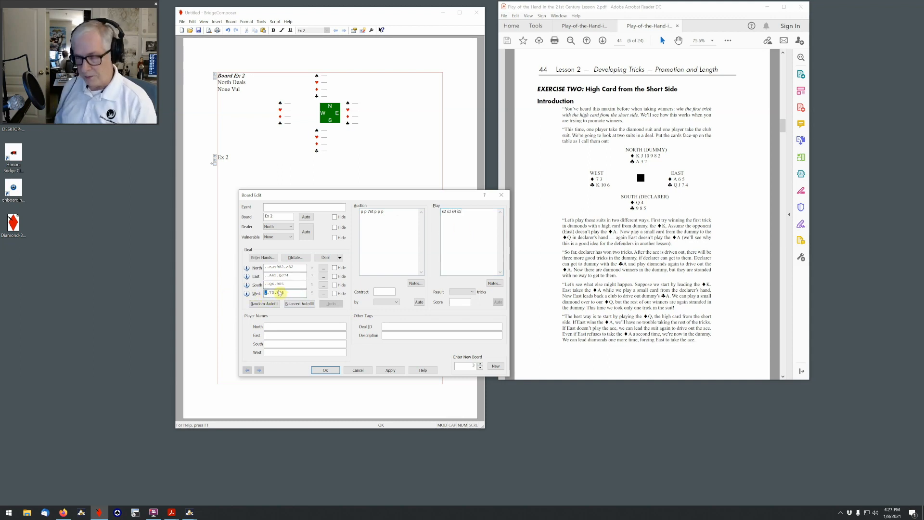
# Add a single spade to each Ex 2 hand, West 2, North 3, East 4 and South 5, and accept the board with incomplete hands.
pyautogui.press('Home')
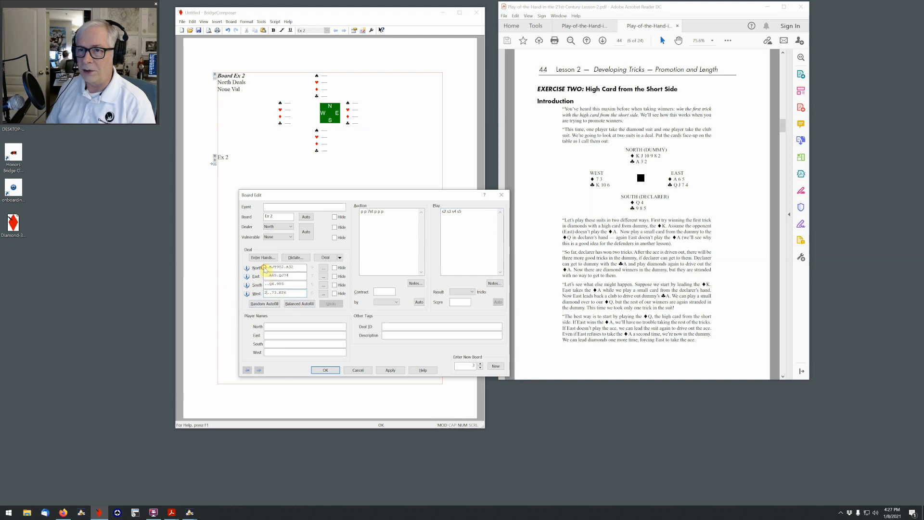
pyautogui.click(265, 276)
pyautogui.write('4')
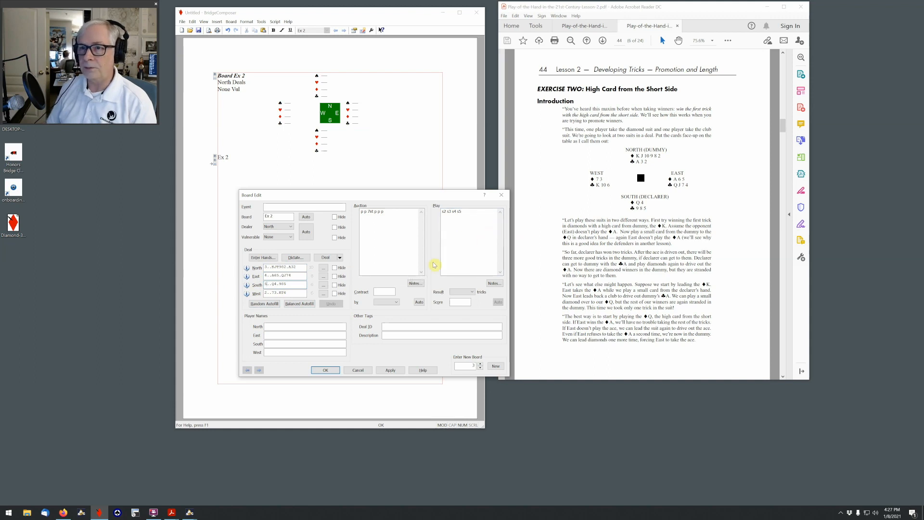
pyautogui.click(331, 370)
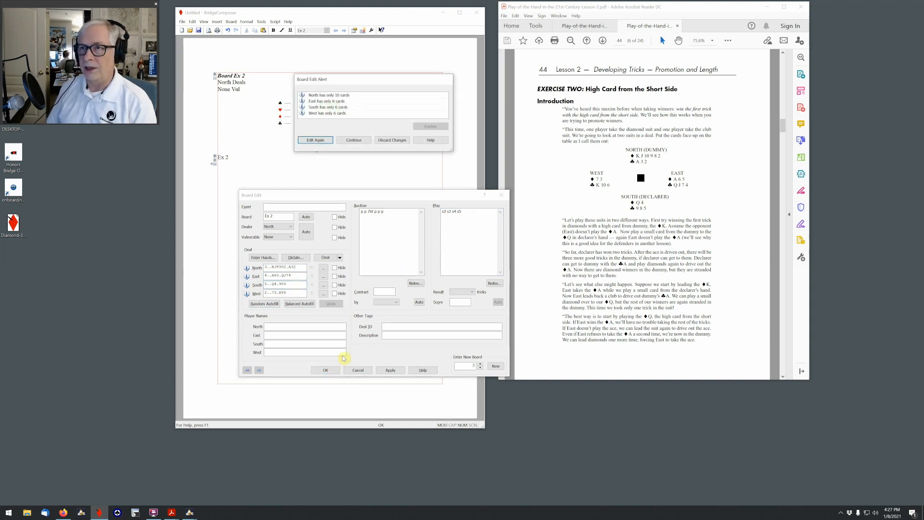
pyautogui.click(361, 140)
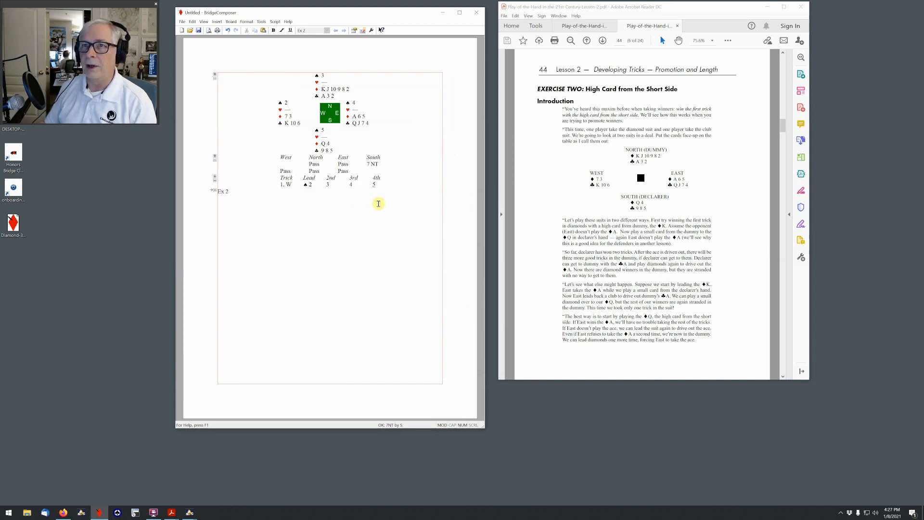
# Save the Ex 2 document to the Desktop as Diamond-2-test.pbn.
pyautogui.click(182, 22)
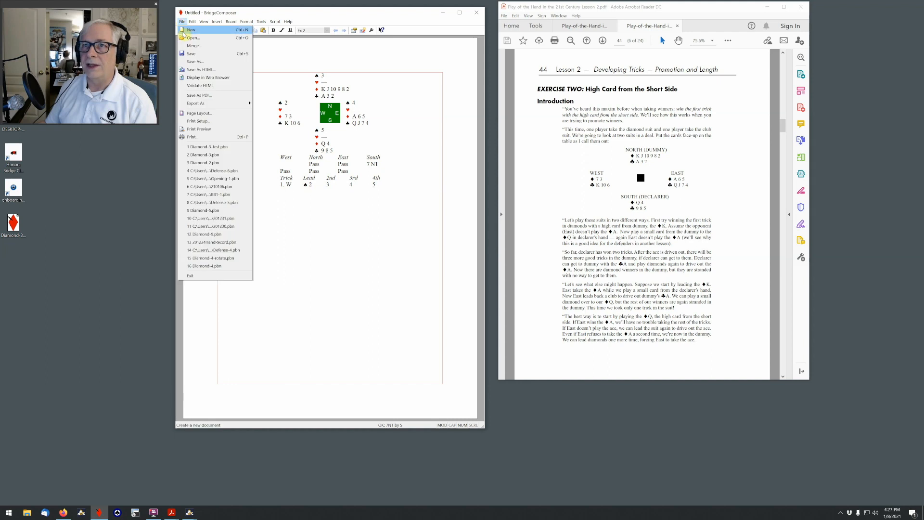
pyautogui.click(195, 61)
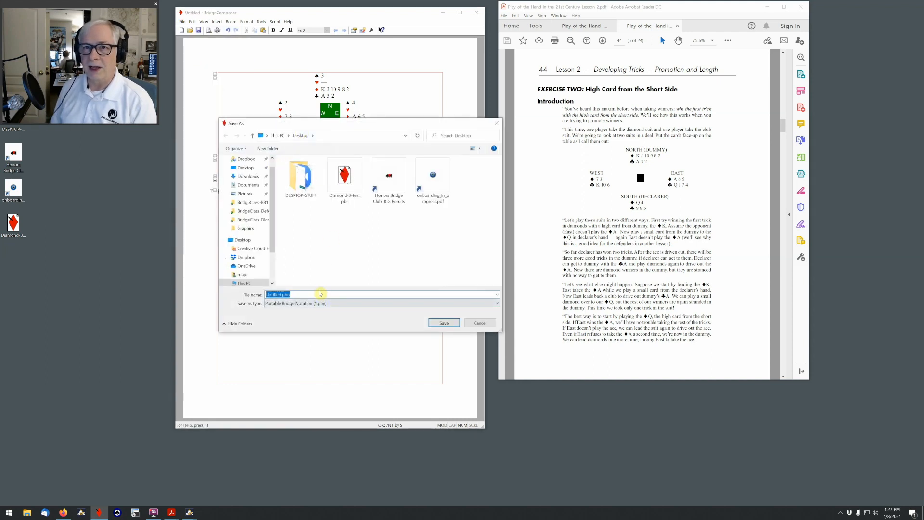
pyautogui.write('Diam')
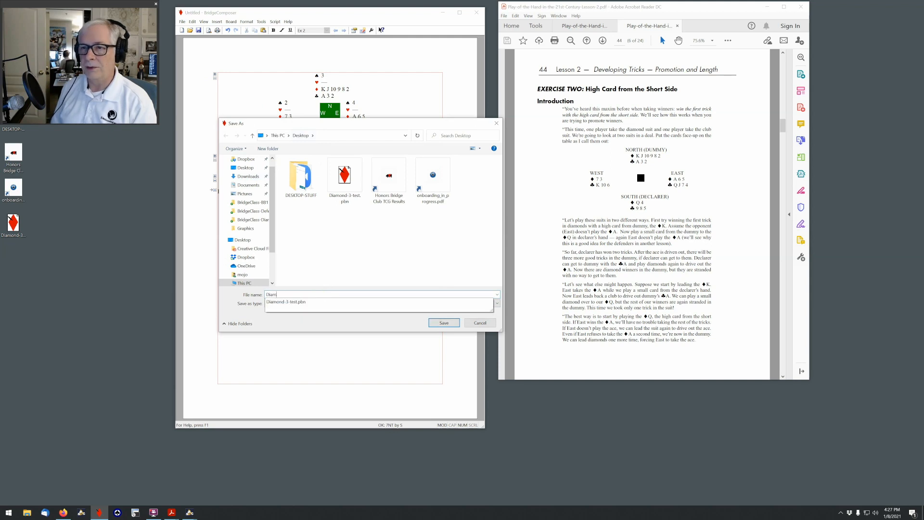
pyautogui.write('ond-2-test.pbn')
pyautogui.press('Return')
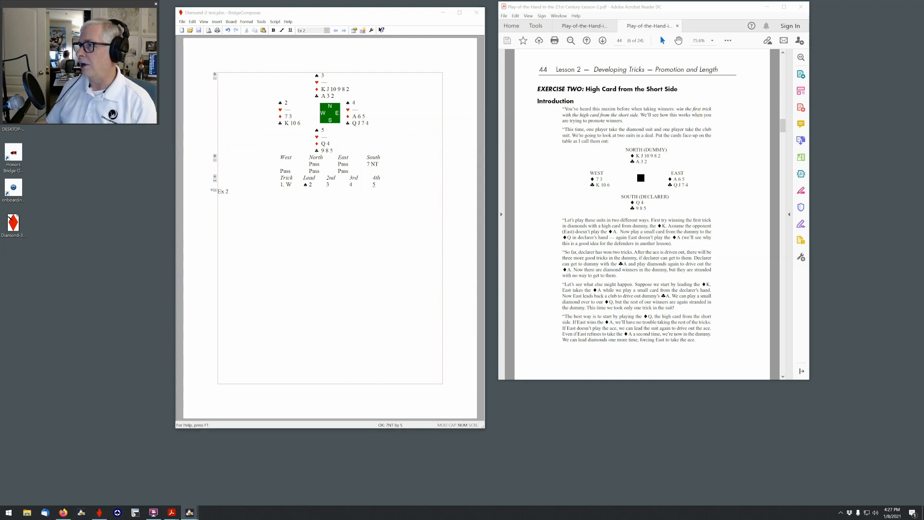
# Switch to the Shark Bridge Deal Library, return to the group list, and import Diamond-2-test.pbn from the Desktop.
pyautogui.moveTo(923, 39); pyautogui.dragTo(718, 13)
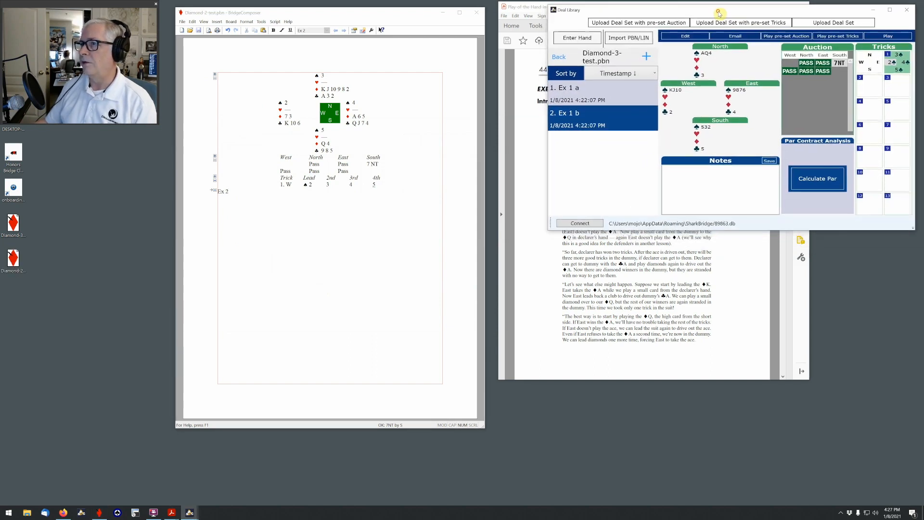
pyautogui.click(561, 57)
pyautogui.rightClick(629, 113)
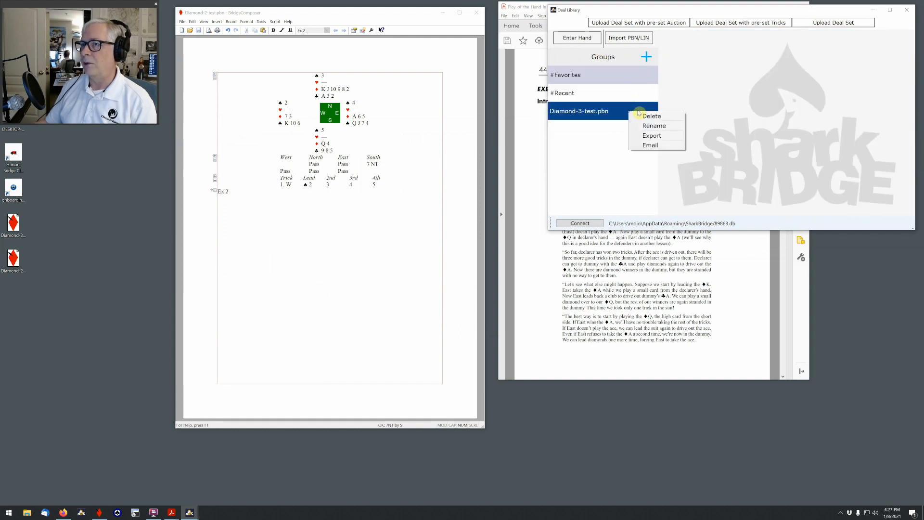
pyautogui.click(643, 37)
pyautogui.click(681, 81)
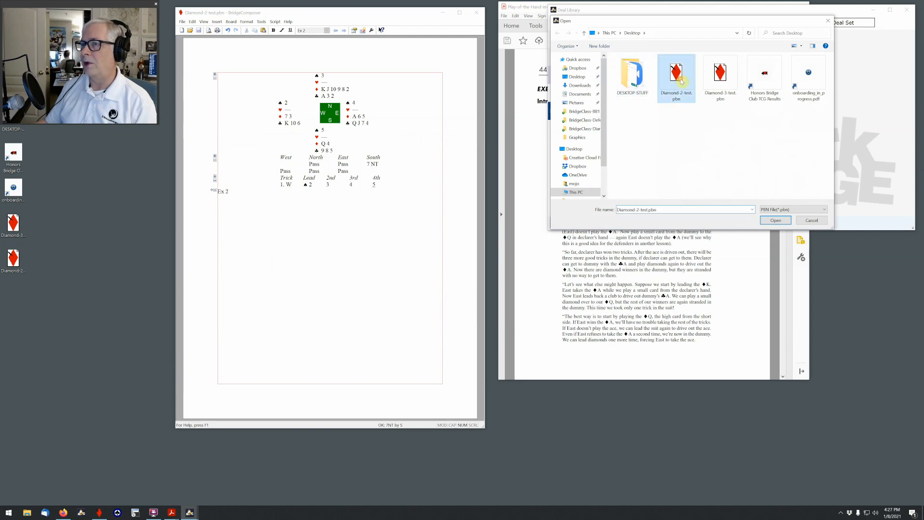
pyautogui.doubleClick(680, 82)
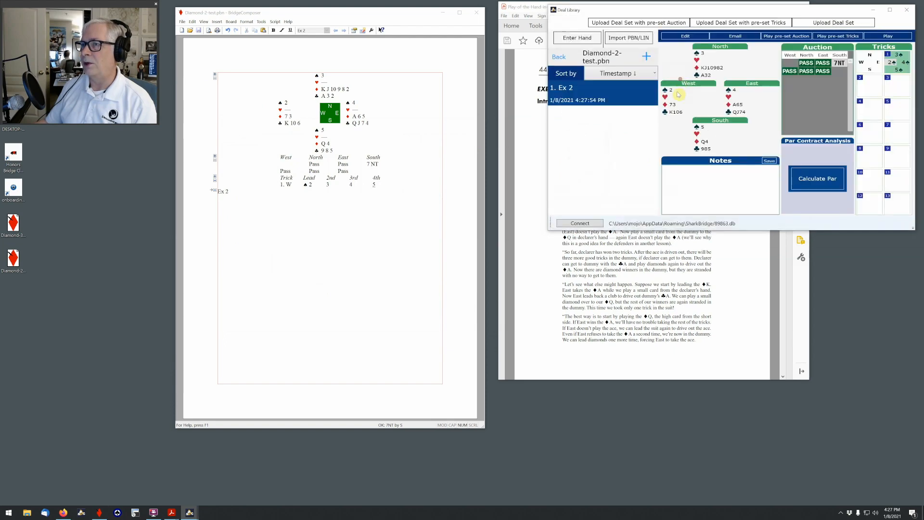
# Bring up the Shark Bridge player table, start the Ex 2 deal with pre-set tricks, and show all cards.
pyautogui.click(64, 511)
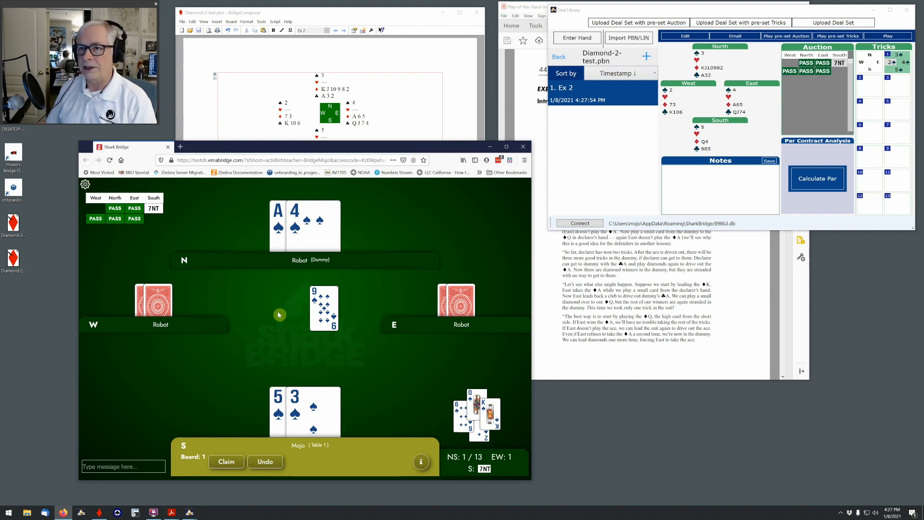
pyautogui.click(615, 103)
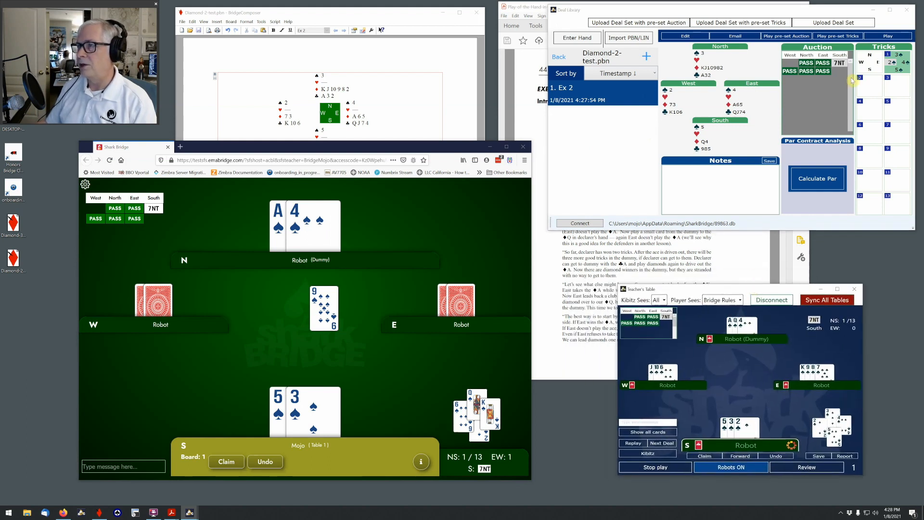
pyautogui.click(838, 40)
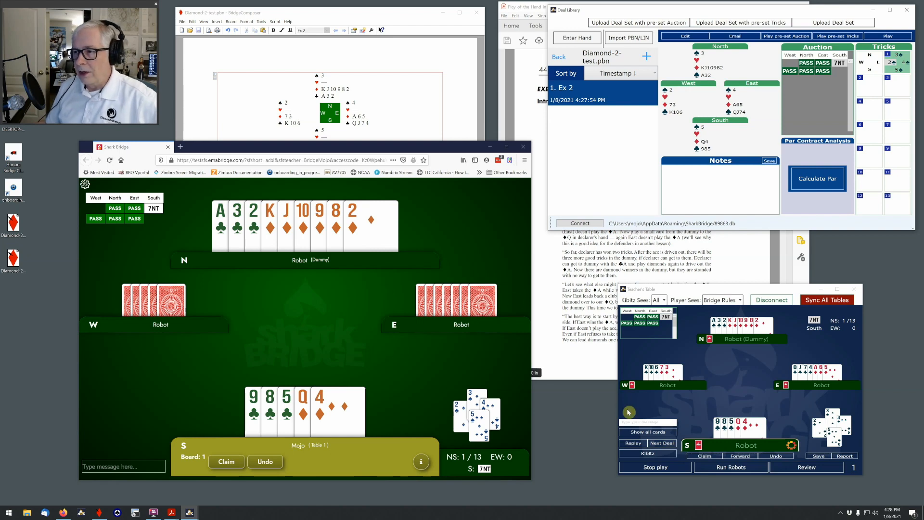
pyautogui.click(647, 431)
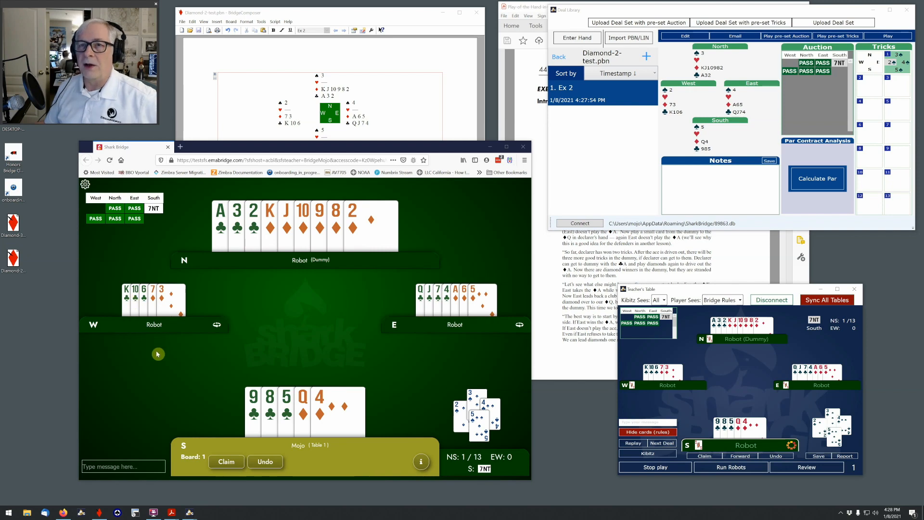
# Lead the diamond queen from South and follow with West's 3, dummy's 2 and East's 5.
pyautogui.click(298, 417)
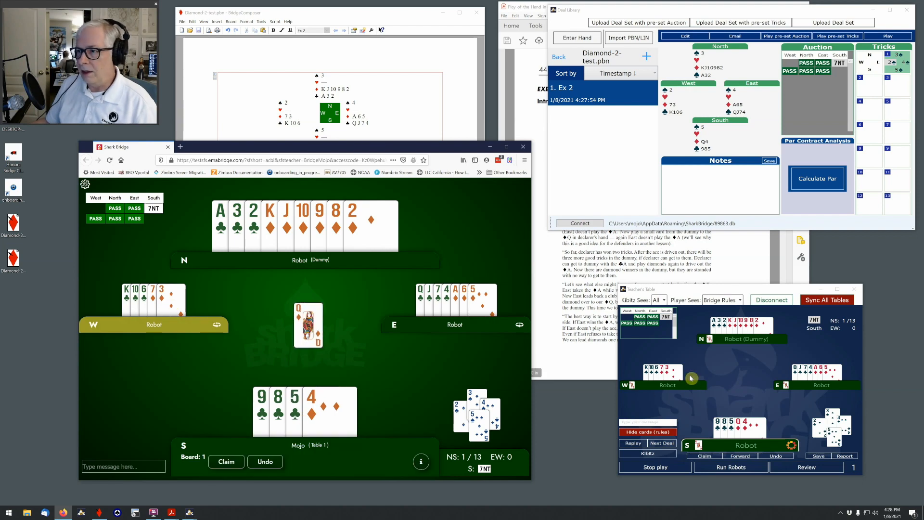
pyautogui.click(665, 376)
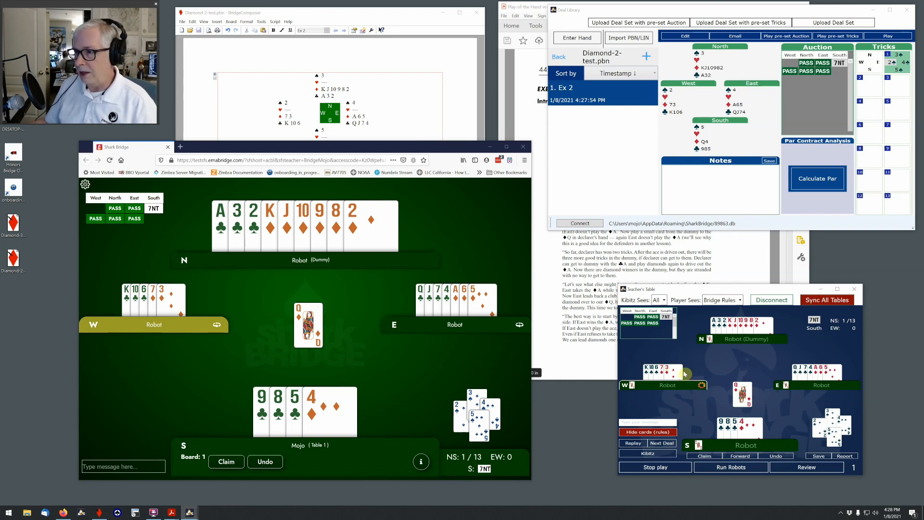
pyautogui.click(672, 374)
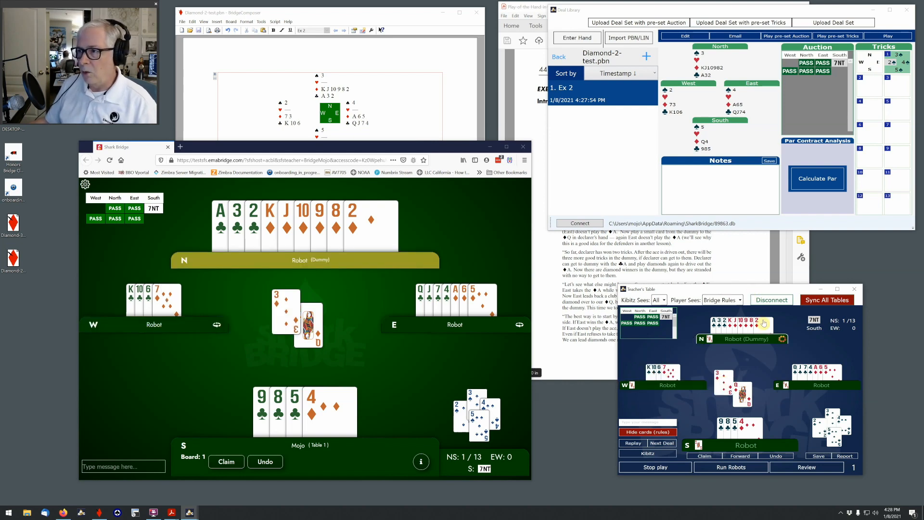
pyautogui.click(765, 326)
pyautogui.click(831, 372)
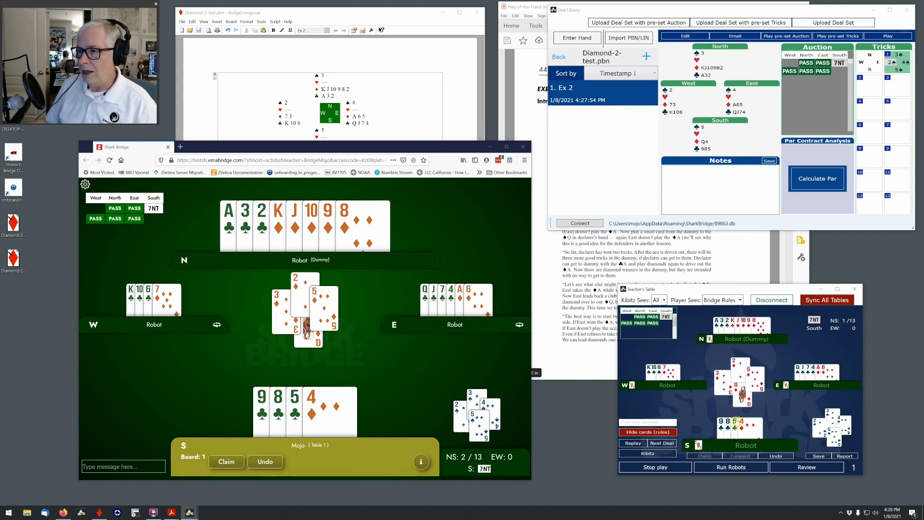
# Lead the diamond 4 from South and follow with West's 7, dummy's king and East's ace.
pyautogui.click(740, 423)
pyautogui.click(733, 327)
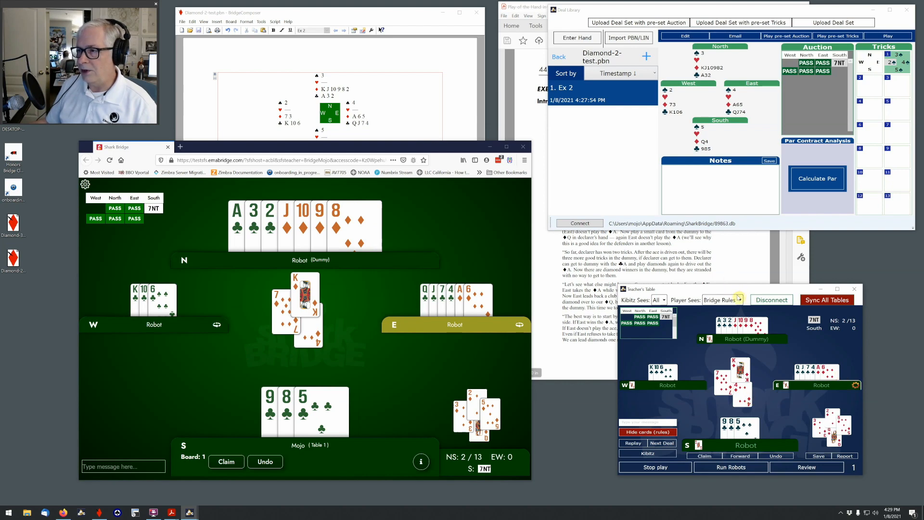
pyautogui.moveTo(735, 292); pyautogui.dragTo(670, 297)
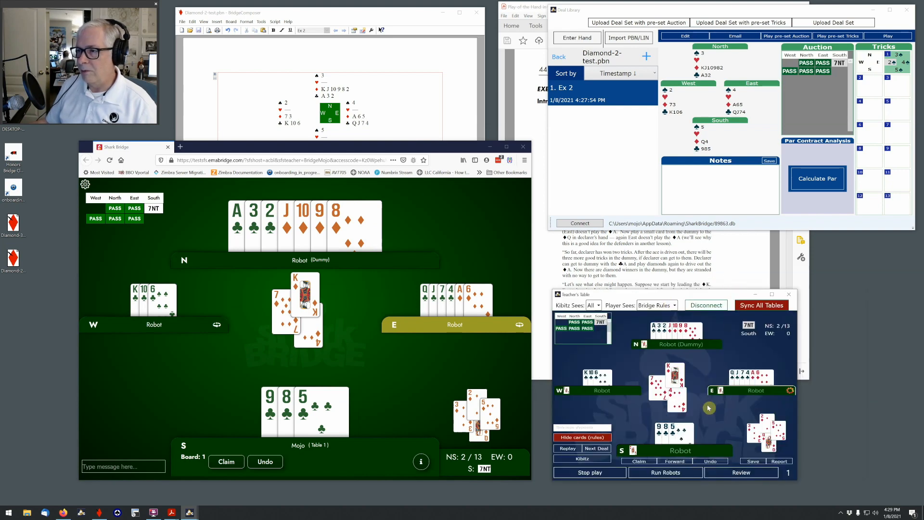
pyautogui.click(754, 380)
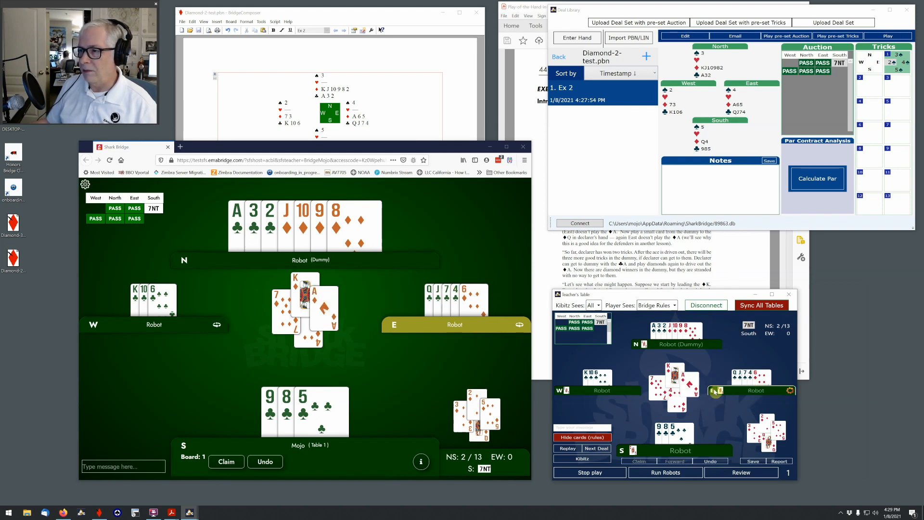
# Return East's club queen to South's 5, West's 6 and dummy's ace, and continue with dummy's diamond jack.
pyautogui.click(679, 406)
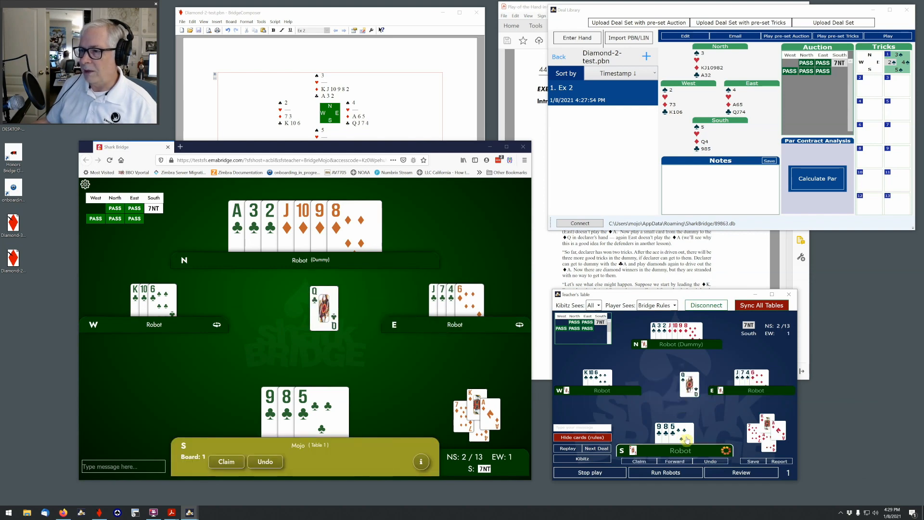
pyautogui.click(608, 378)
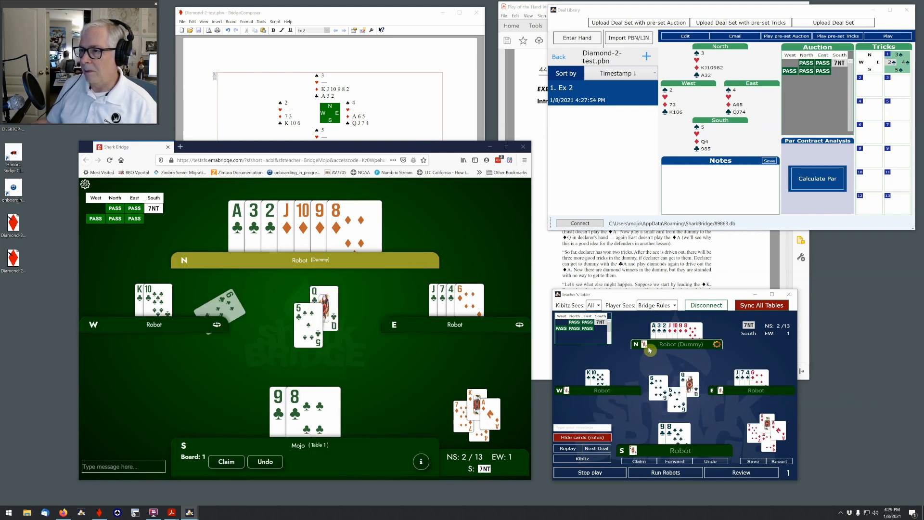
pyautogui.click(654, 332)
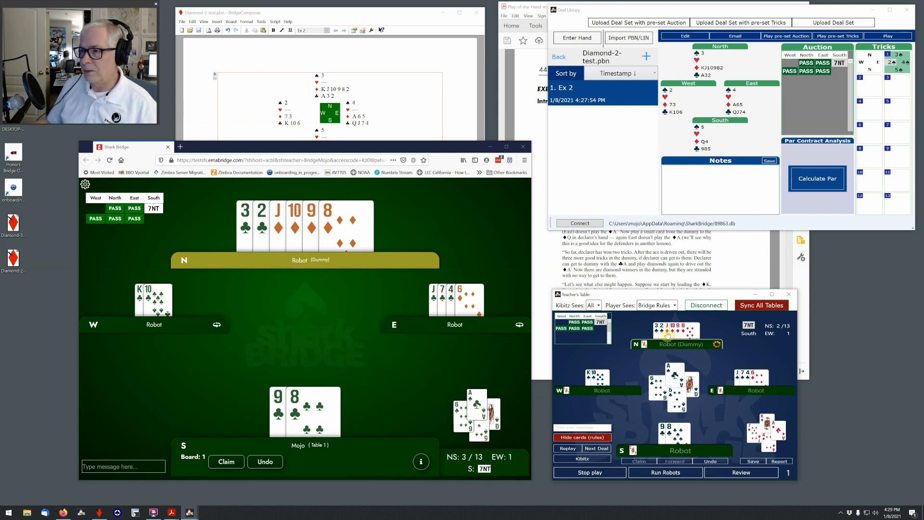
pyautogui.click(667, 332)
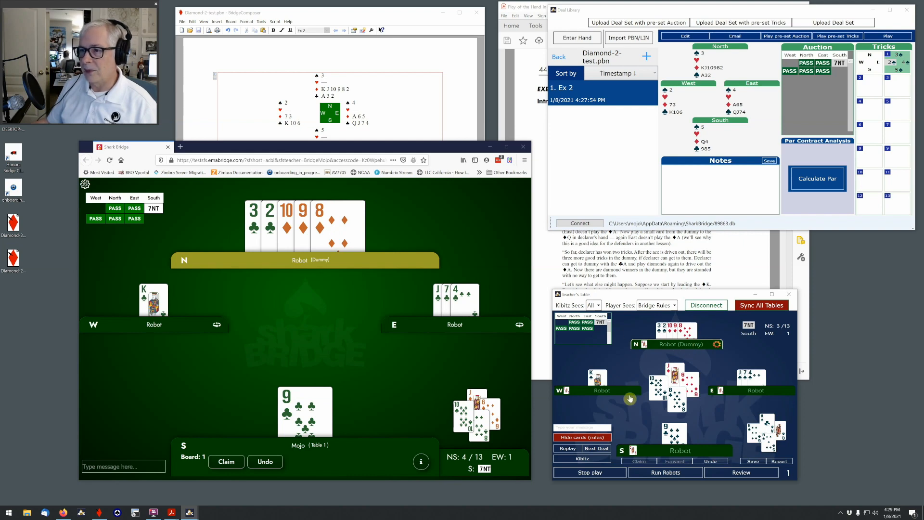
# Restart Ex 2 with pre-set tricks and lead the diamond 4 from South to dummy's king, with West's 3 and East's 5.
pyautogui.click(842, 39)
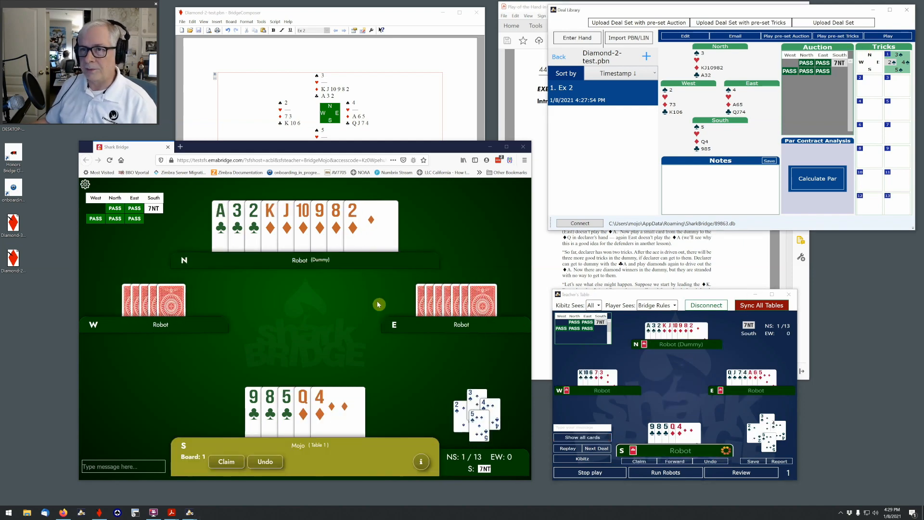
pyautogui.click(691, 435)
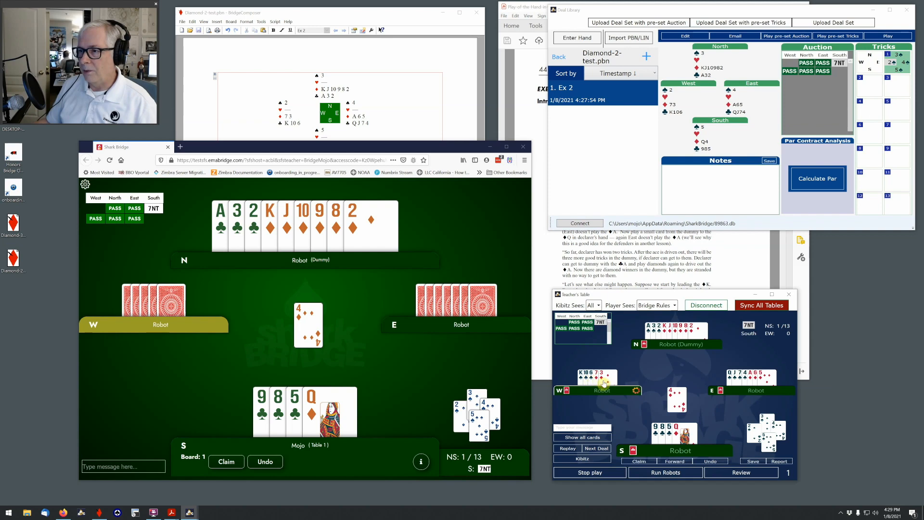
pyautogui.click(664, 332)
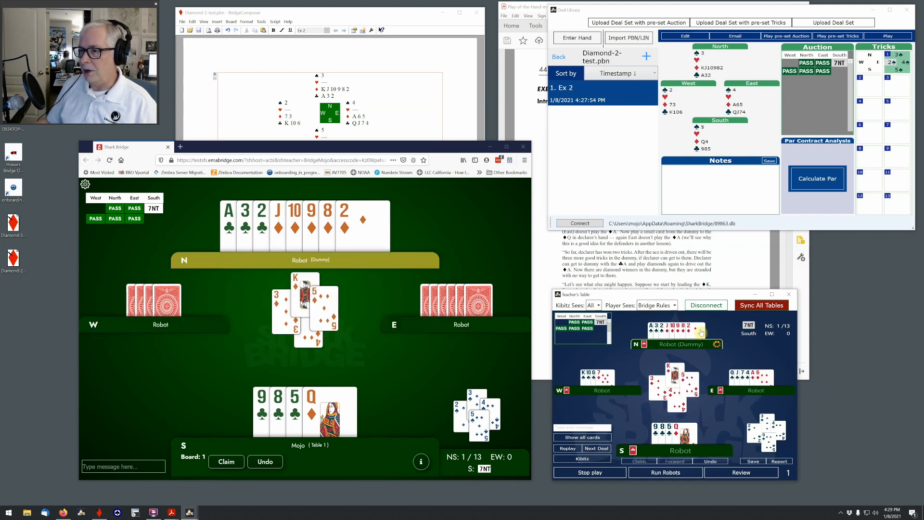
# Lead the diamond 2 from dummy and follow with East's ace, South's queen and West's 7.
pyautogui.click(699, 332)
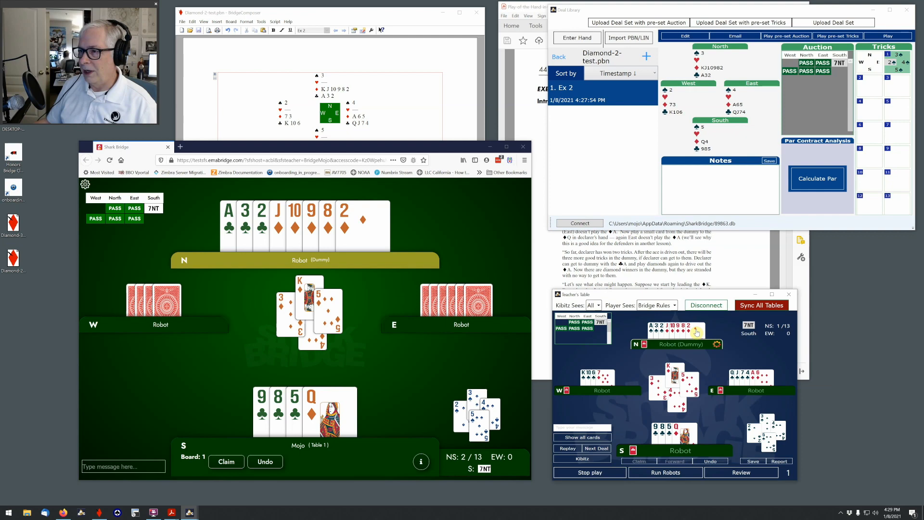
pyautogui.click(754, 380)
pyautogui.click(686, 431)
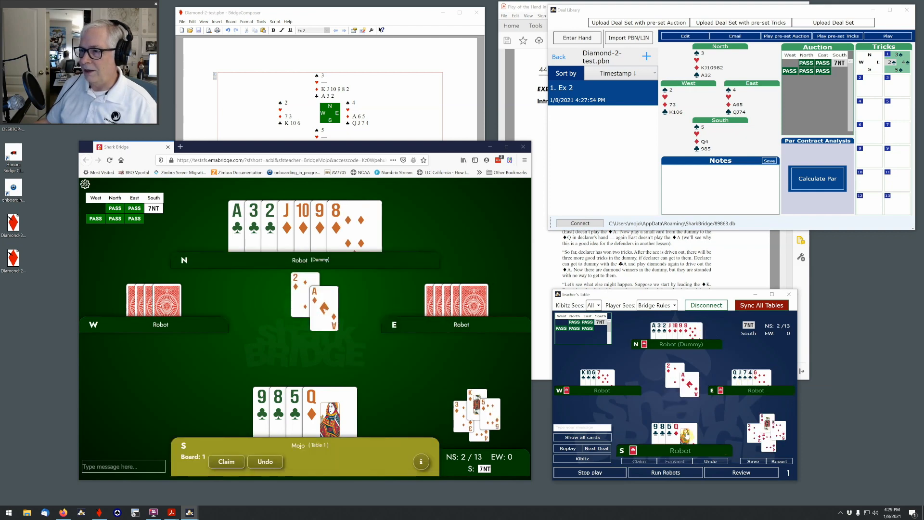
pyautogui.click(614, 380)
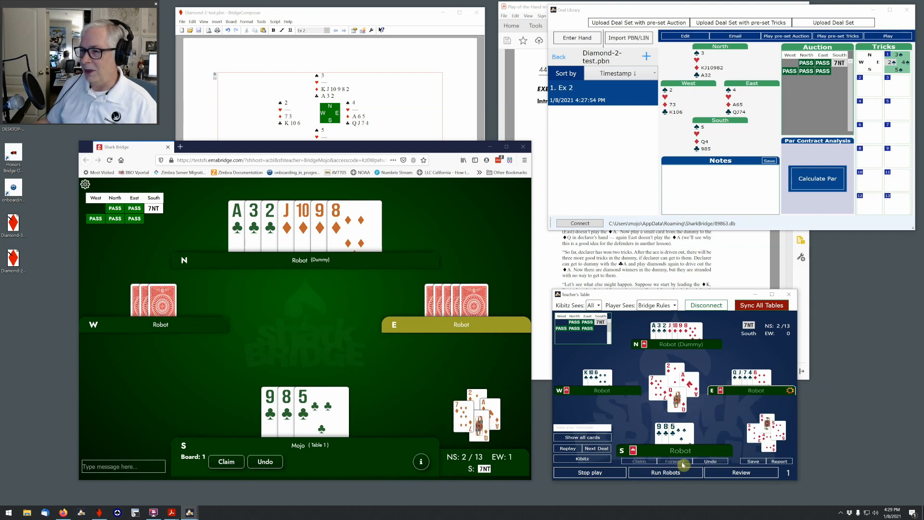
# Replay Ex 2 with pre-set tricks, taking South's diamond 4 with dummy's king over West's 3 and East's 5.
pyautogui.click(840, 38)
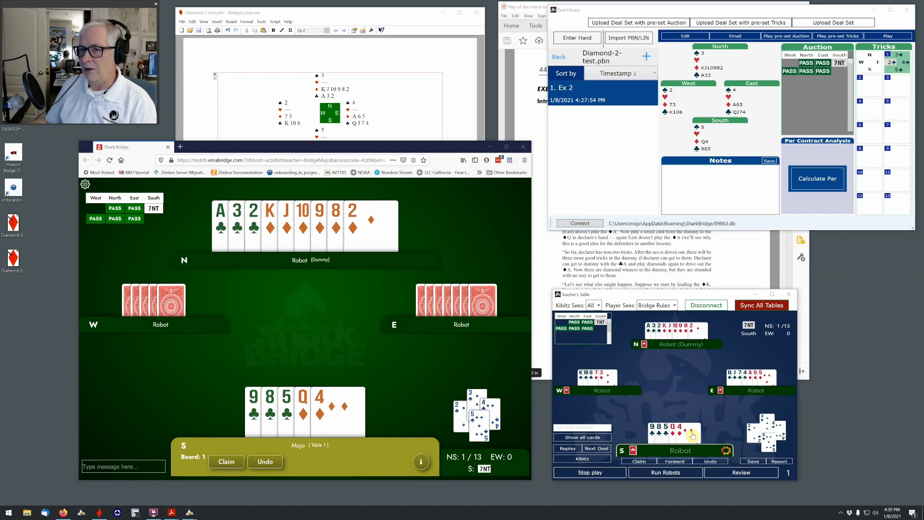
pyautogui.click(693, 435)
pyautogui.click(603, 376)
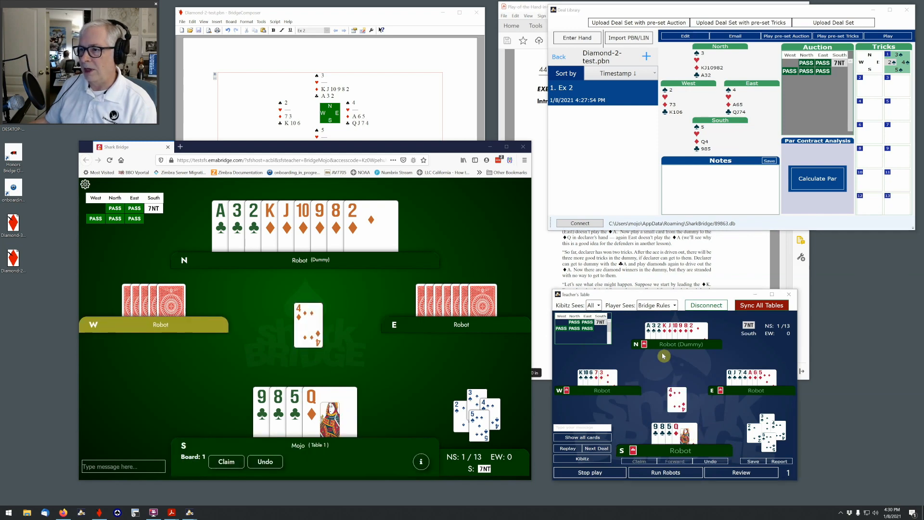
pyautogui.click(666, 333)
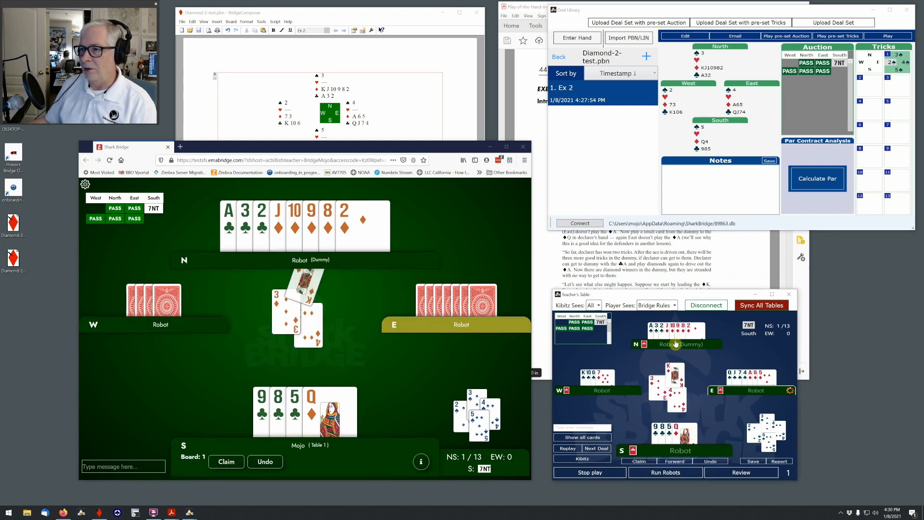
pyautogui.click(772, 378)
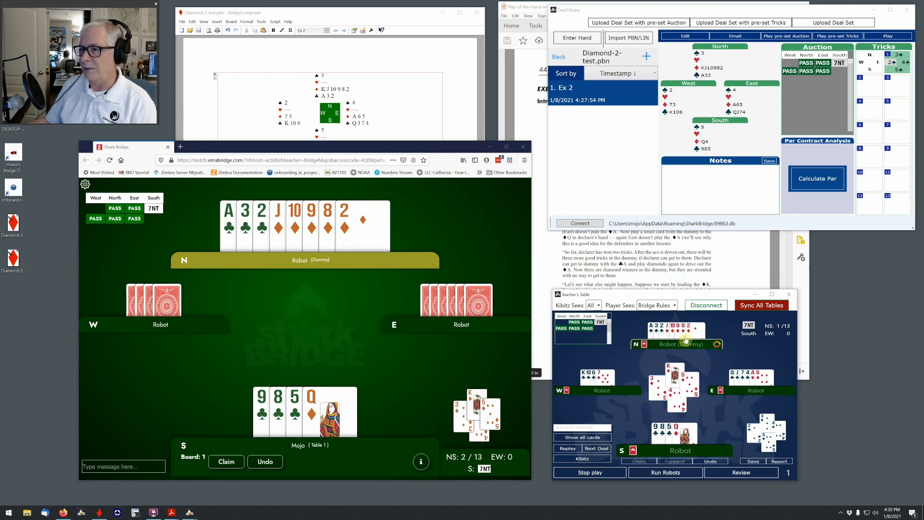
# Lead the diamond 2 from dummy and follow with East's 6, South's queen and West's 7.
pyautogui.click(696, 333)
pyautogui.click(762, 379)
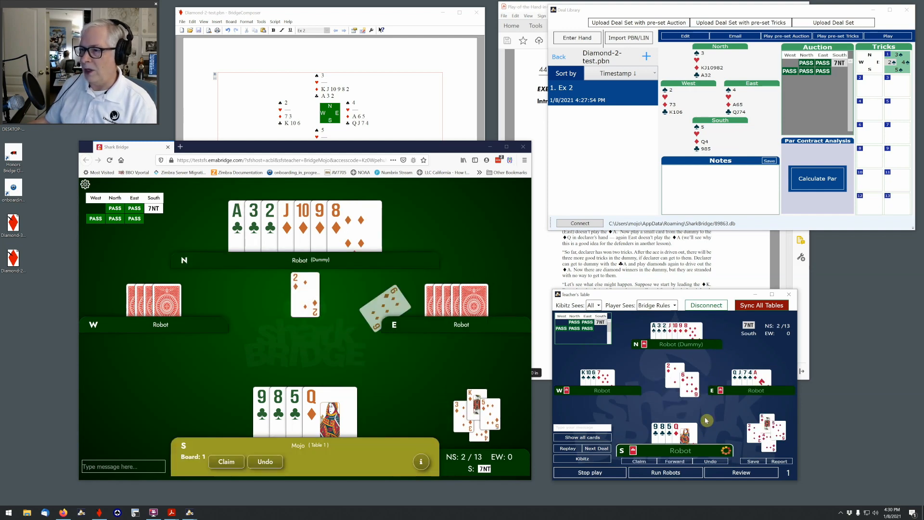
pyautogui.click(687, 433)
pyautogui.click(606, 379)
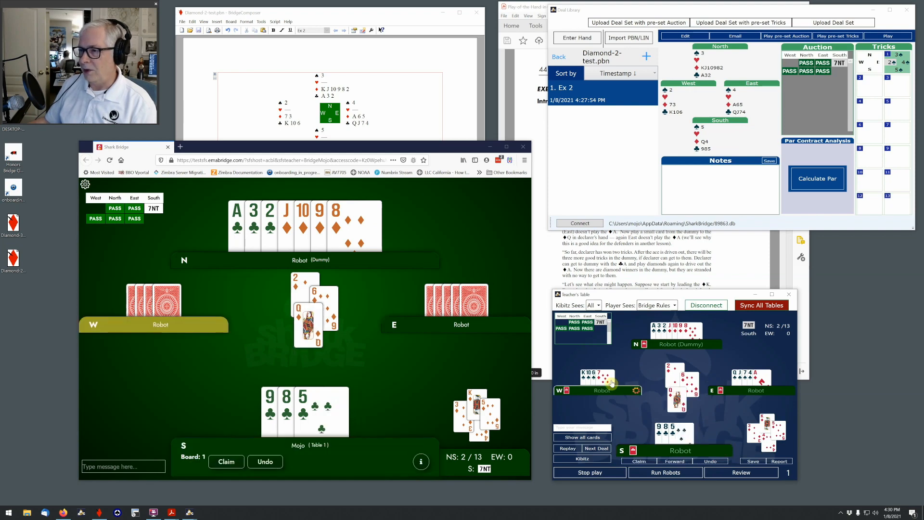
# Lead the club 5 from South and follow with West's 6, dummy's ace and East's 4.
pyautogui.click(688, 430)
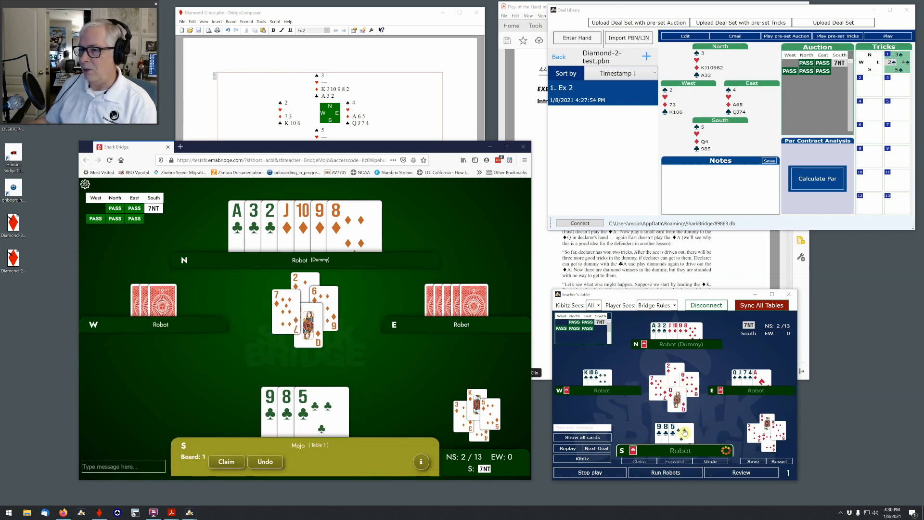
pyautogui.click(602, 382)
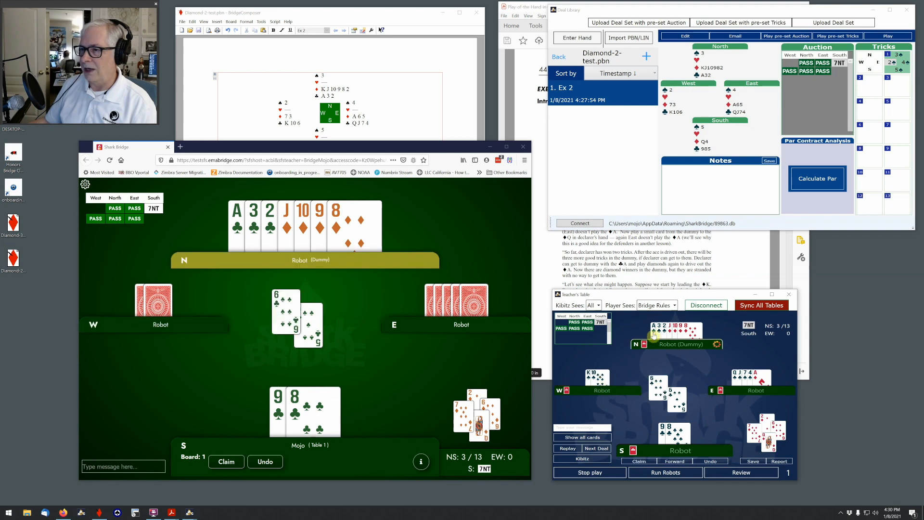
pyautogui.click(653, 332)
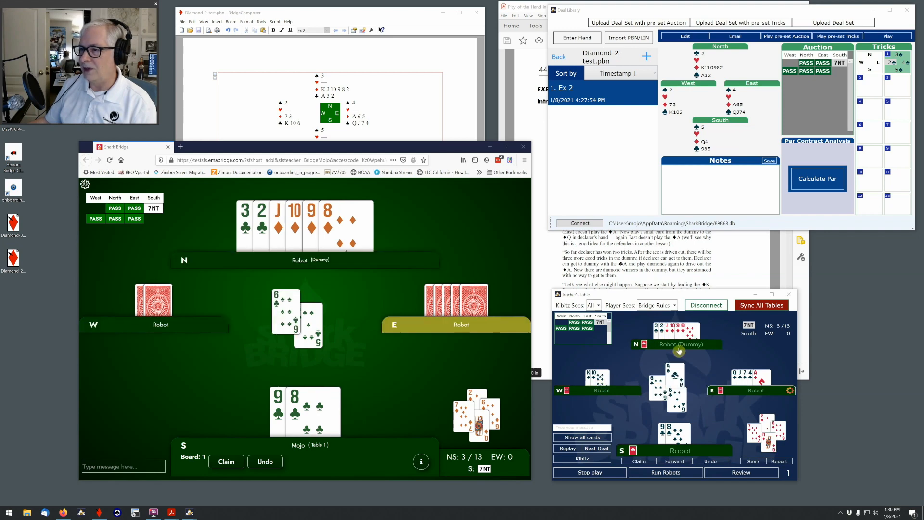
pyautogui.click(746, 378)
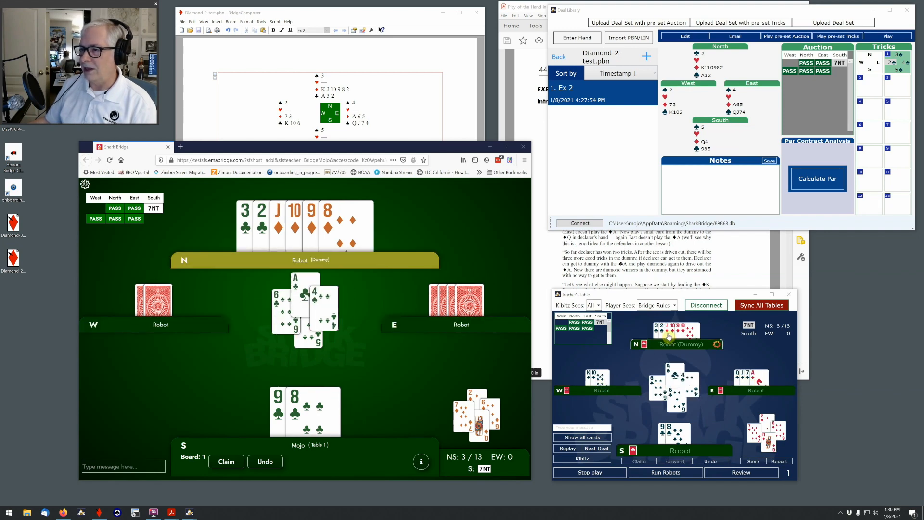
# Lead the diamond jack from dummy and take it with East's ace, discarding South's club 8 and West's club 10.
pyautogui.click(668, 337)
pyautogui.click(757, 378)
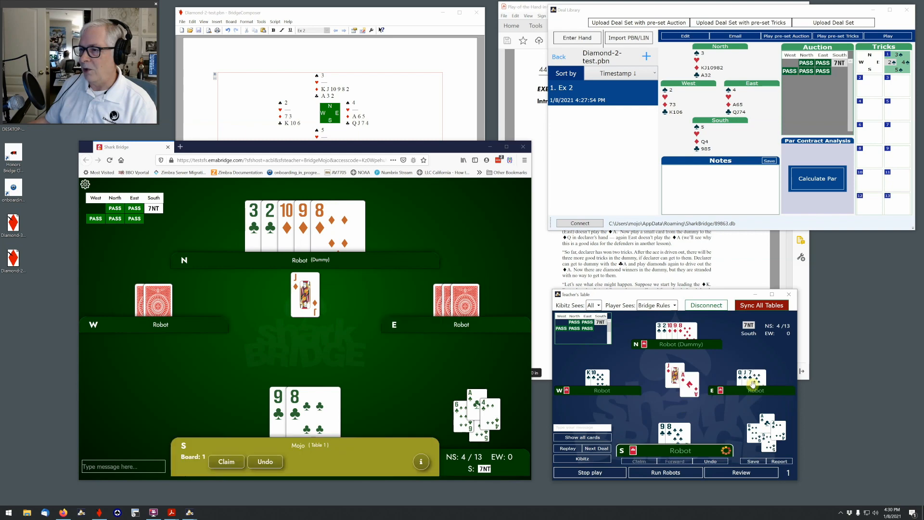
pyautogui.click(679, 437)
pyautogui.click(602, 381)
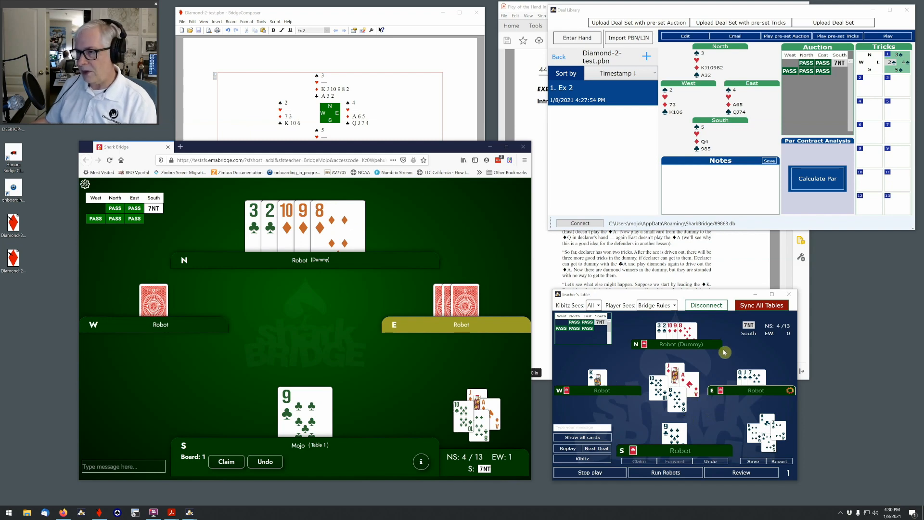
# Restart Ex 2 with pre-set tricks and show all cards at the table.
pyautogui.click(845, 40)
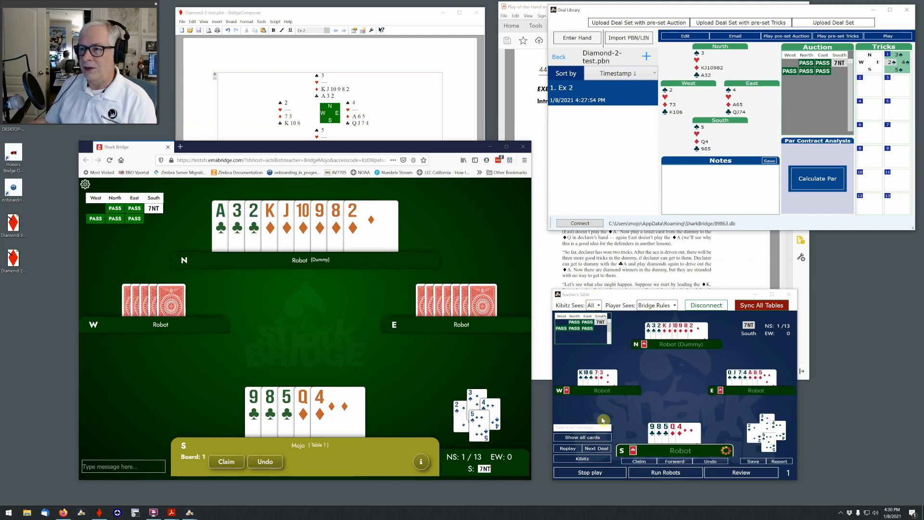
pyautogui.click(588, 438)
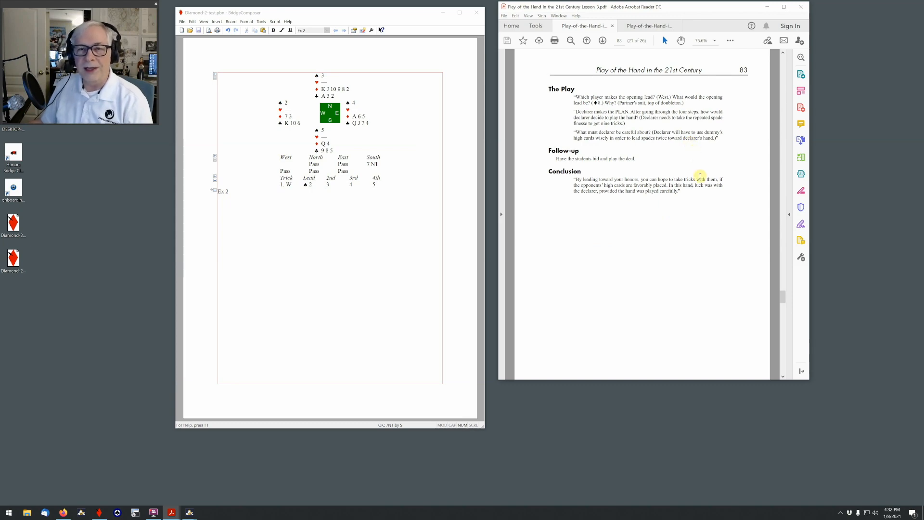
# In BridgeComposer, add a new board for Exercise Twelve on page 86 of the Lesson 3 PDF.
pyautogui.scroll(-3, 700, 176)
pyautogui.scroll(-1, 700, 176)
pyautogui.scroll(2, 699, 176)
pyautogui.scroll(-1, 701, 178)
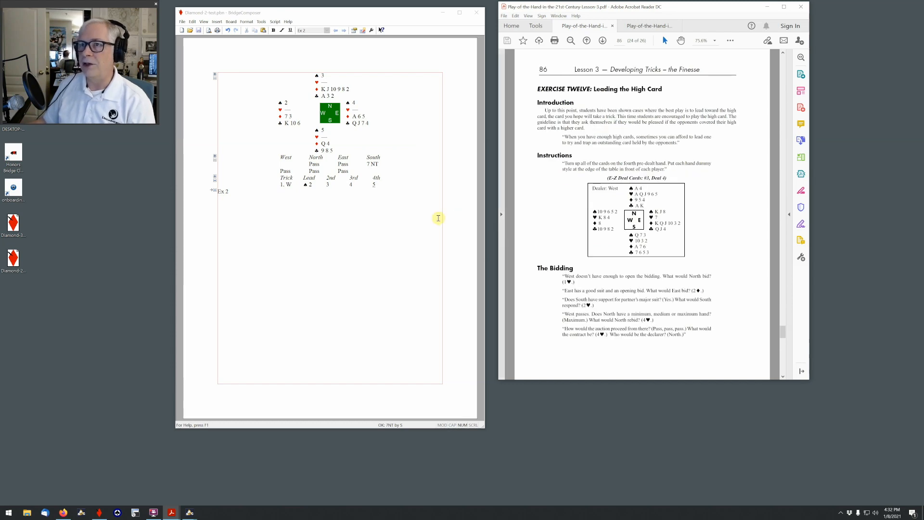
pyautogui.click(442, 204)
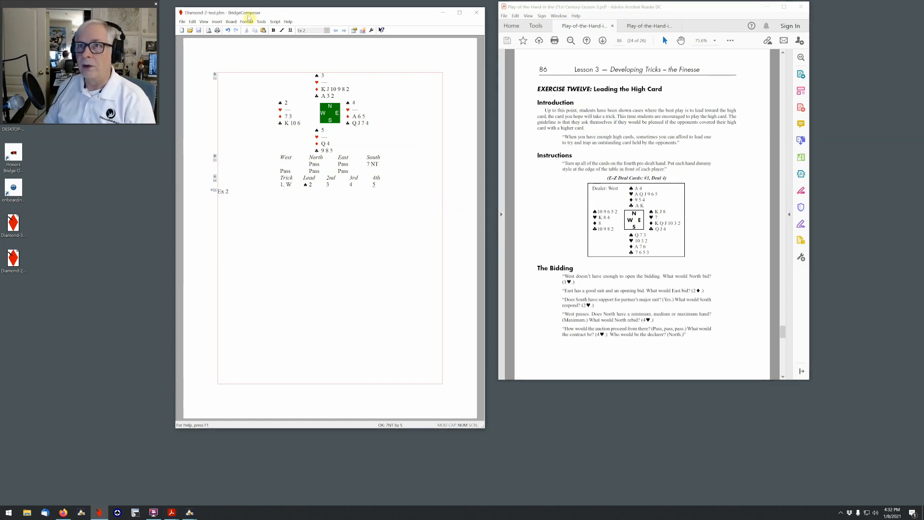
pyautogui.click(231, 22)
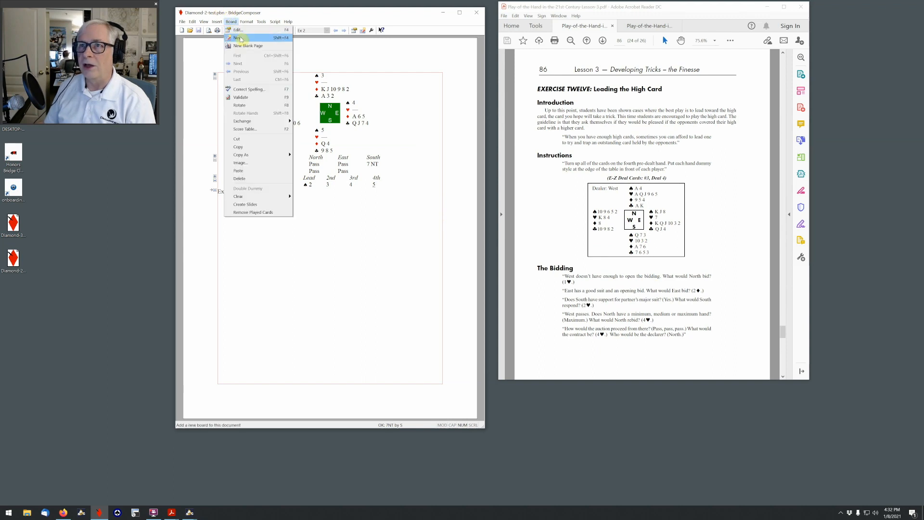
pyautogui.click(246, 37)
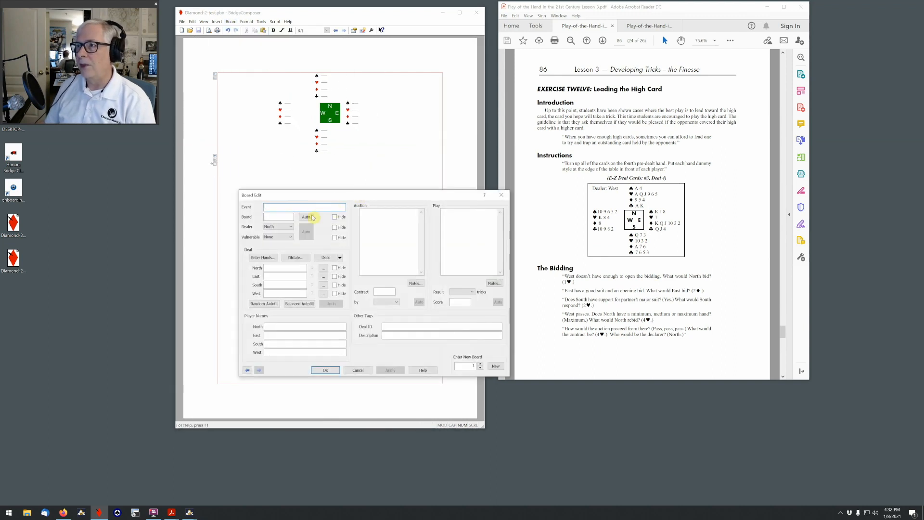
# Number the new board 4 and set its dealer and vulnerability automatically from the board number.
pyautogui.press('Tab')
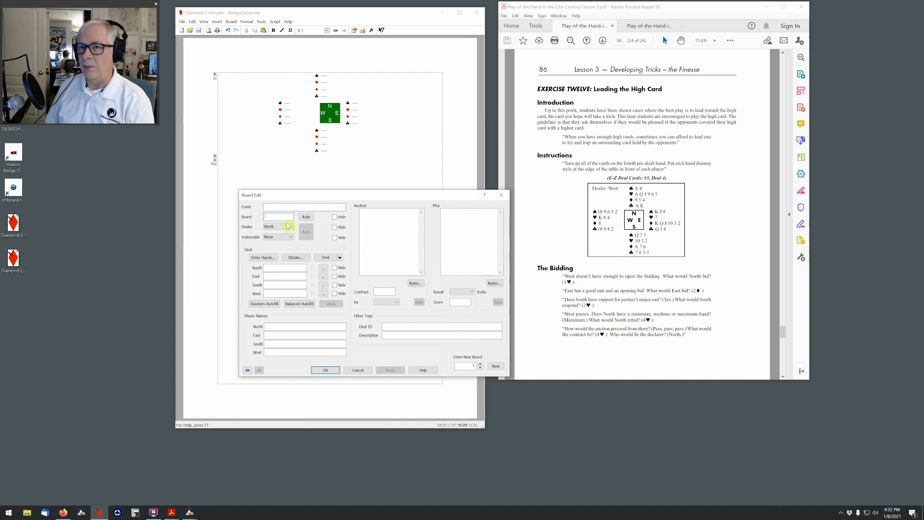
pyautogui.write('4')
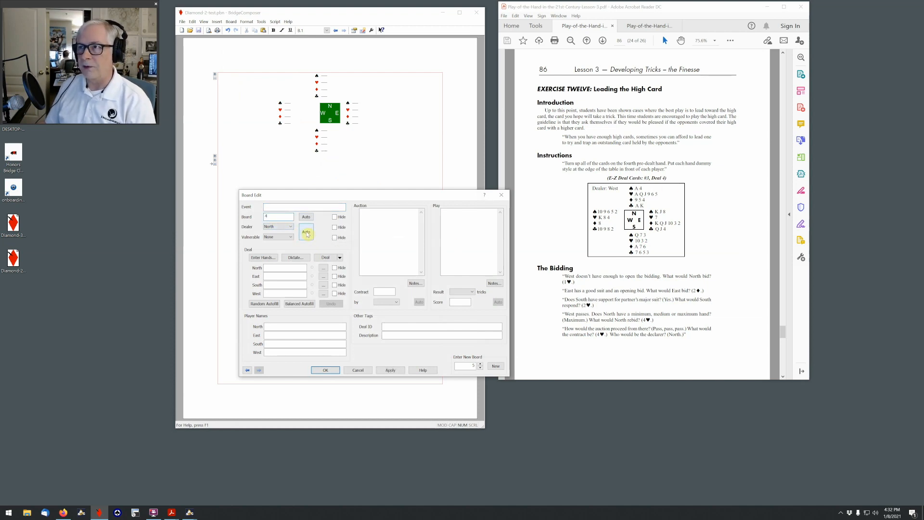
pyautogui.click(307, 233)
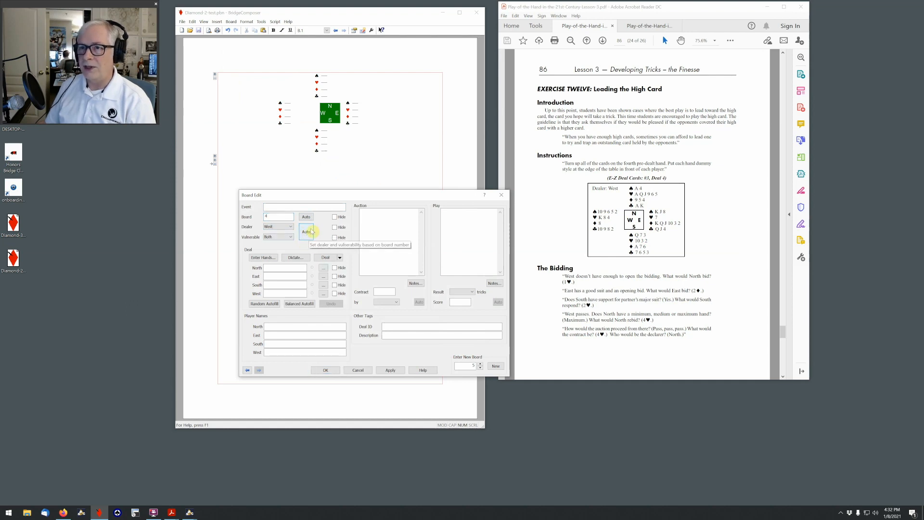
# Enter North's hand from the Exercise Twelve diagram as A4.AQJ965.954.AK.
pyautogui.click(290, 268)
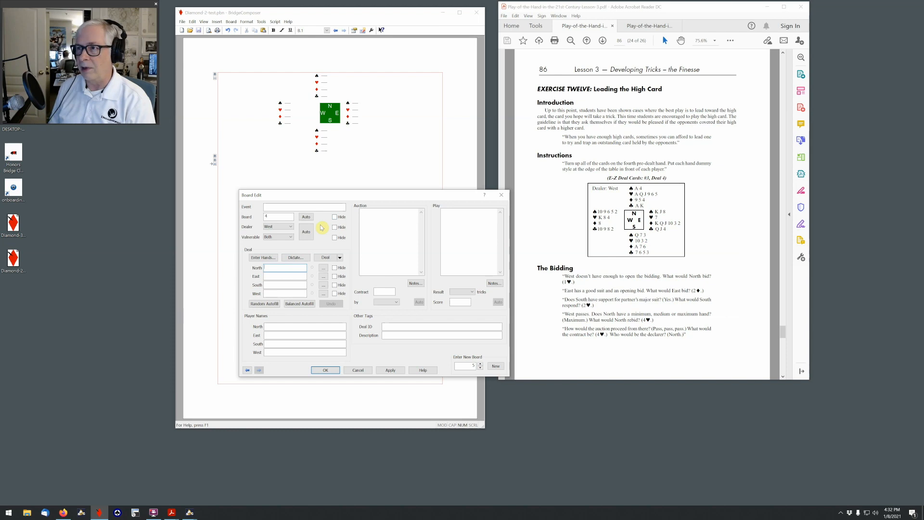
pyautogui.write('A4..AQJ965.9')
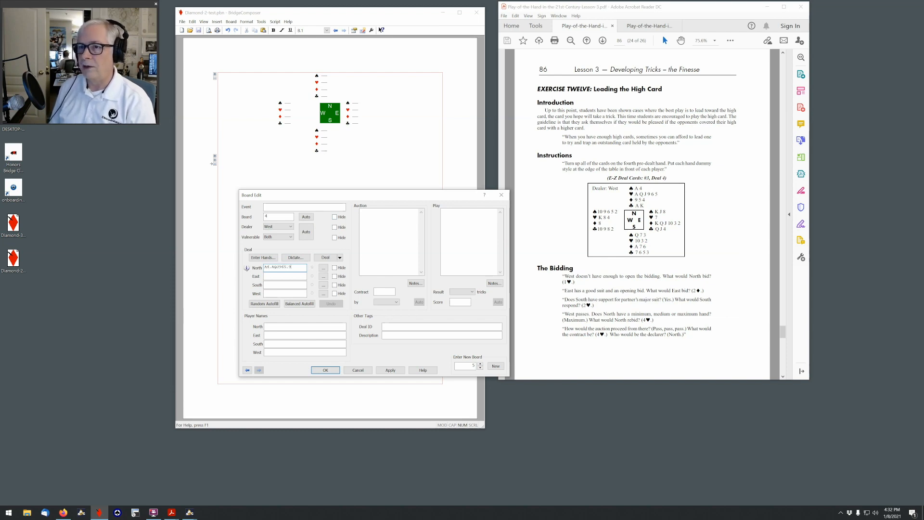
pyautogui.write('54.AK')
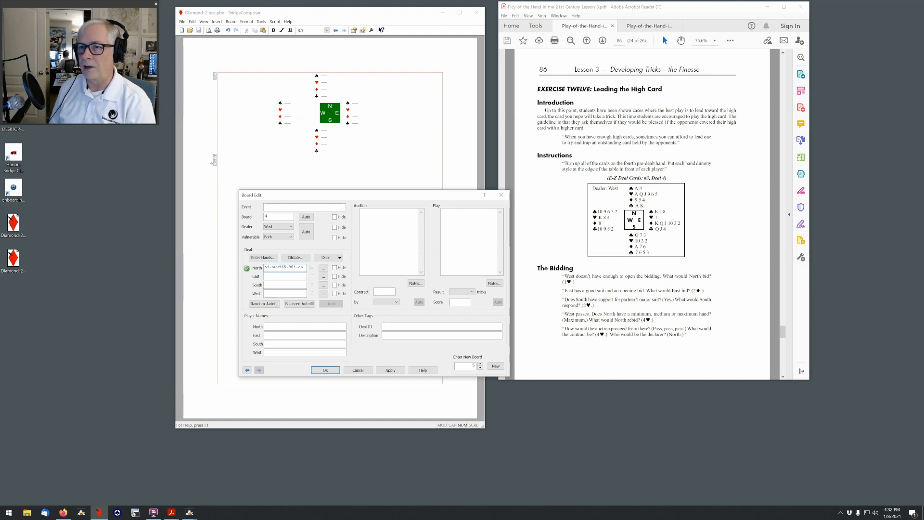
# Enter East's hand as KJ8.7.KQJT32.QJ4, using T for the ten.
pyautogui.write('KJ')
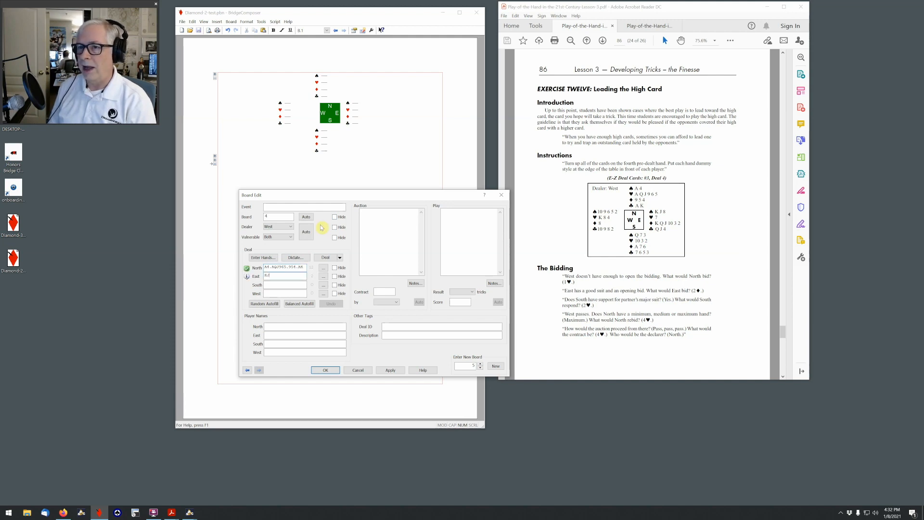
pyautogui.write('8.7.KQJT')
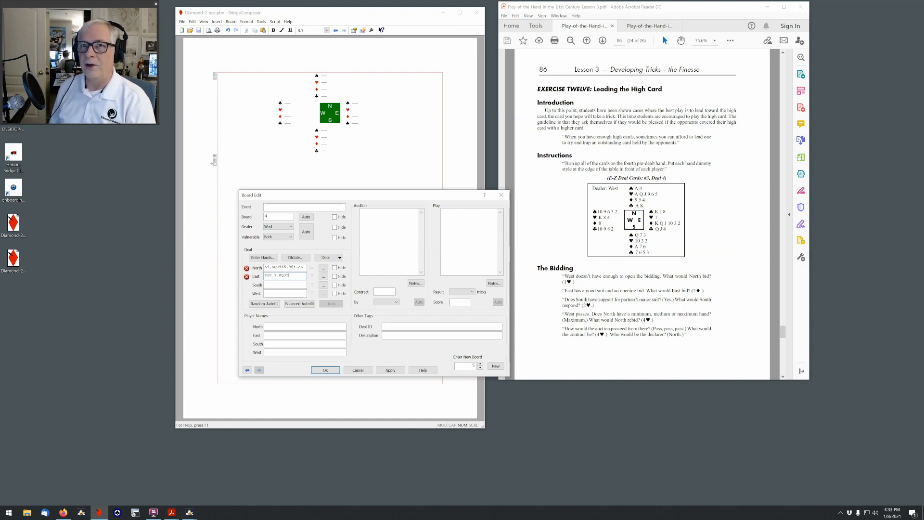
pyautogui.press('BackSpace')
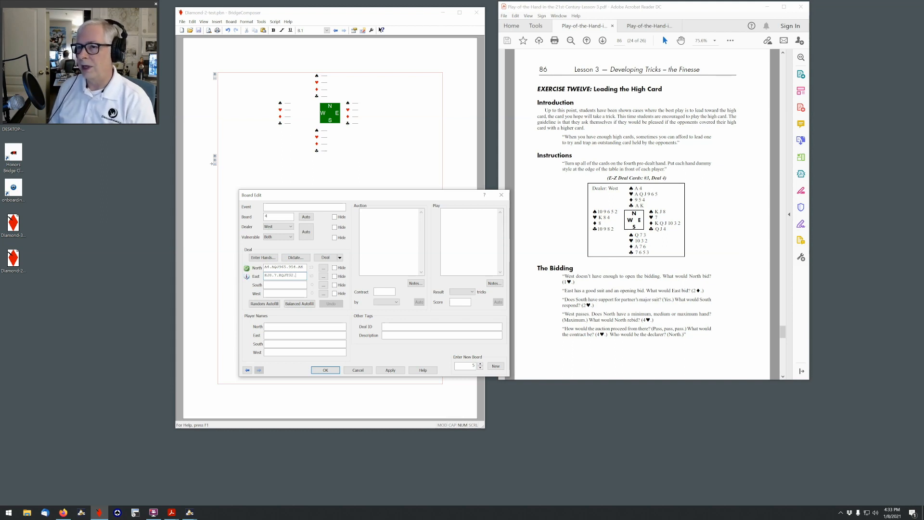
pyautogui.write('QJ4')
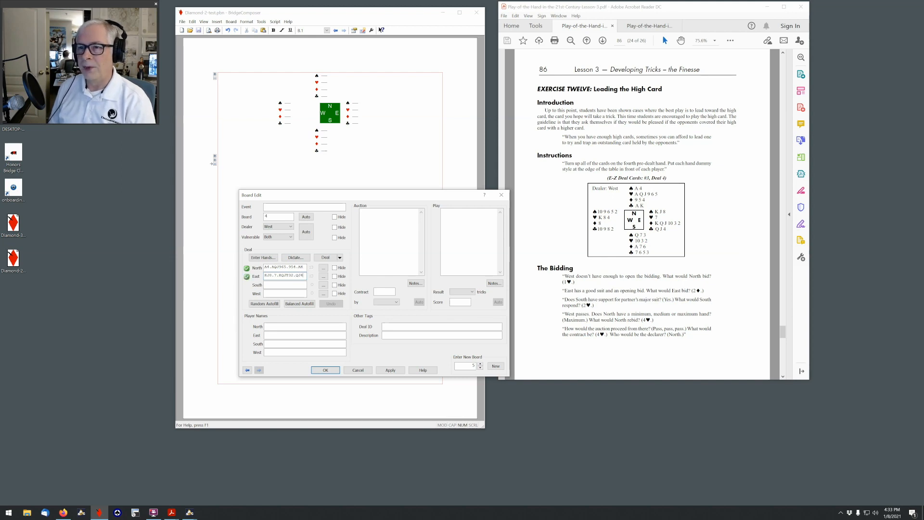
pyautogui.press('Tab')
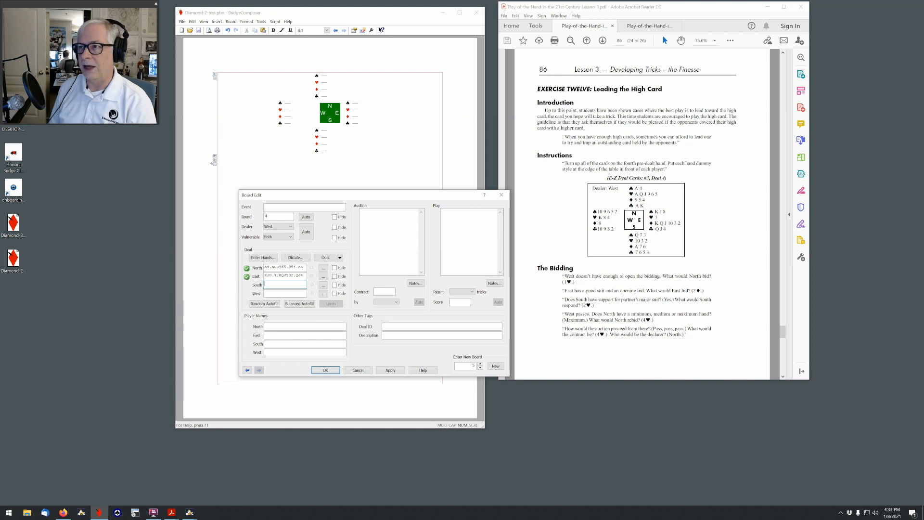
# Enter South's hand as Q73.T32.A76.7653 and let West's hand fill in with the remaining cards.
pyautogui.write('Q73.T32')
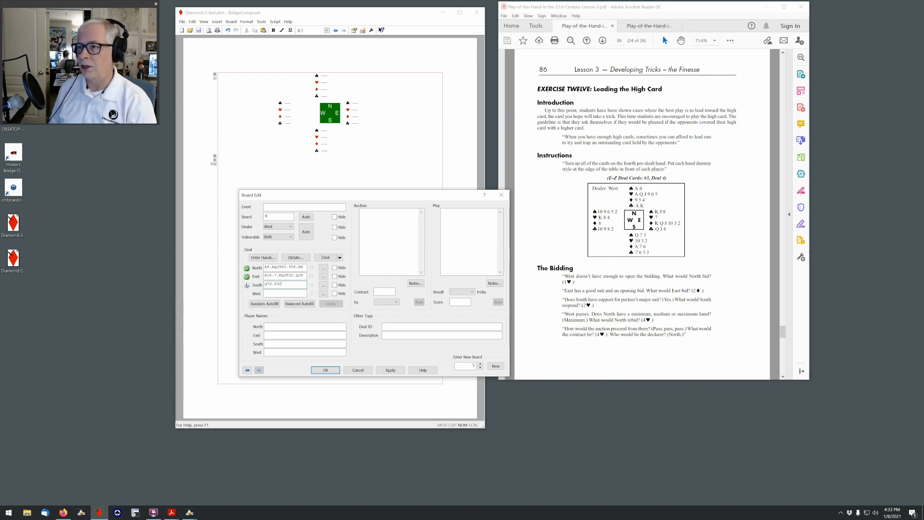
pyautogui.write('.A76.7653')
pyautogui.press('Tab')
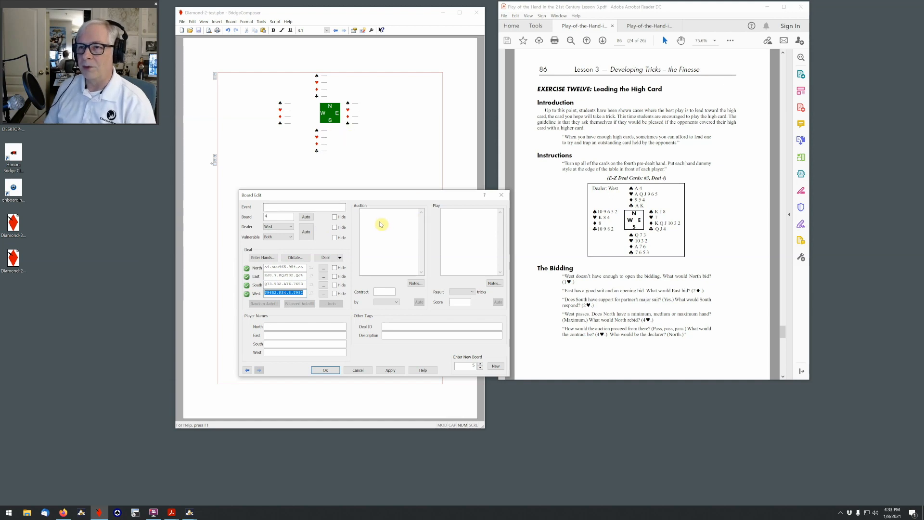
# Enter board 4's auction as p 1h 2d 2h p 4h p p p.
pyautogui.click(381, 222)
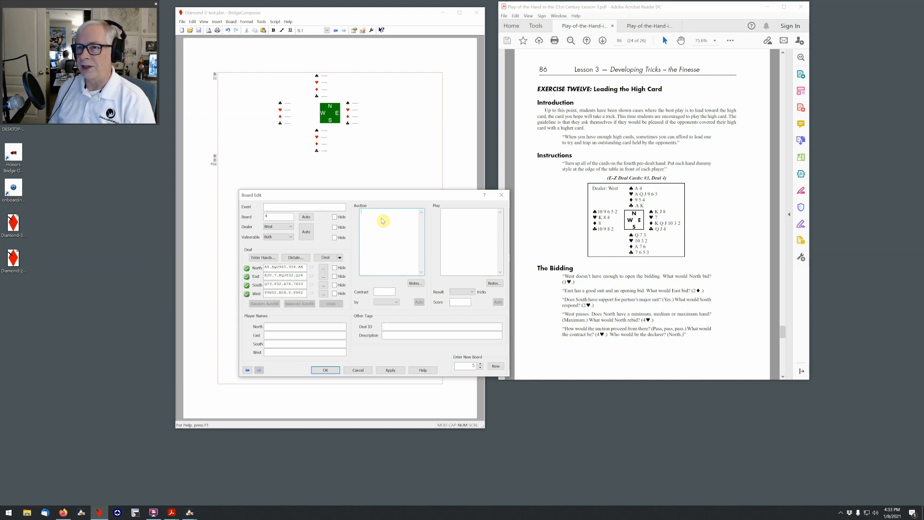
pyautogui.write('p')
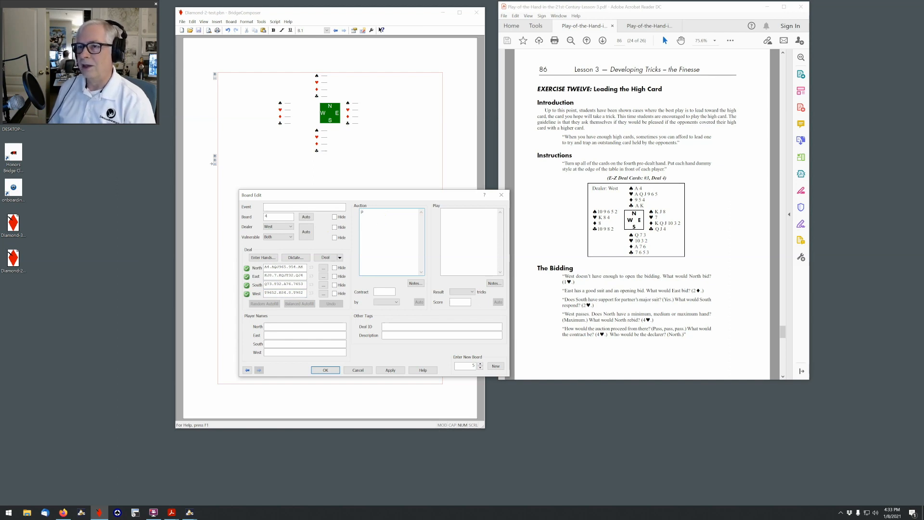
pyautogui.write(' 1h')
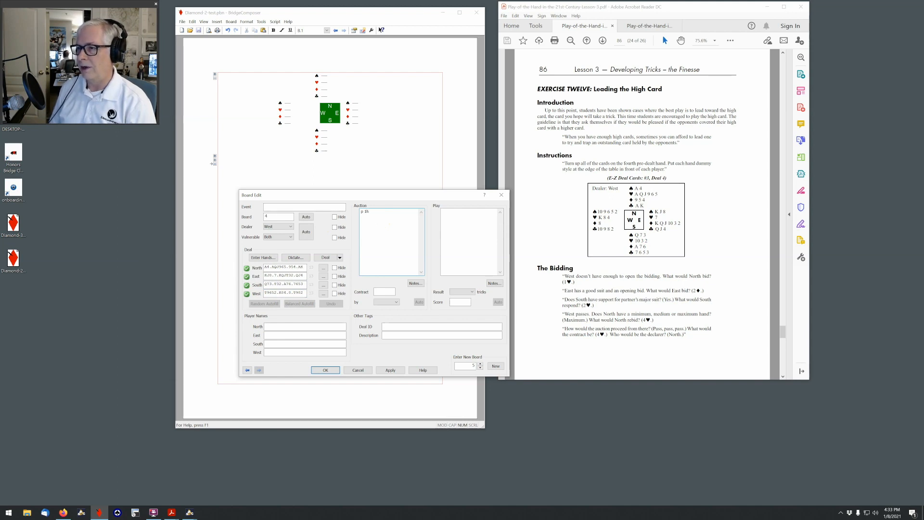
pyautogui.write('2d')
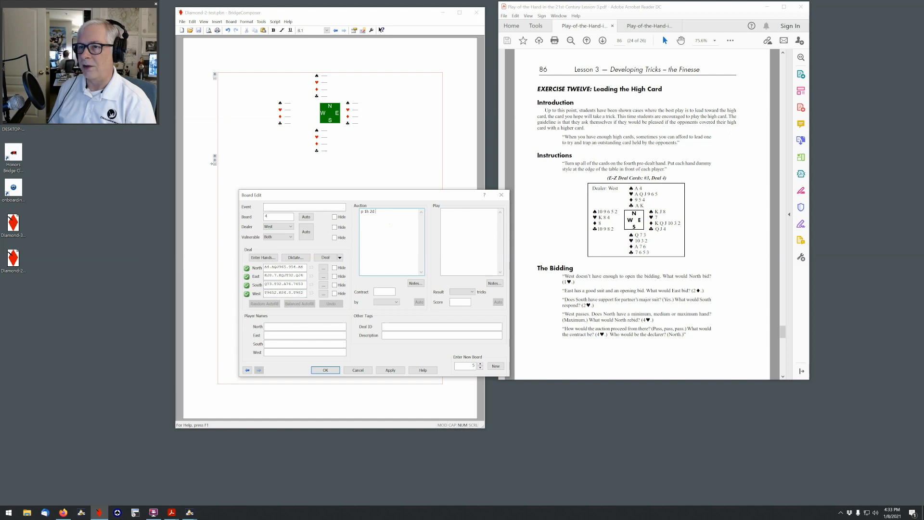
pyautogui.write(' 2h p')
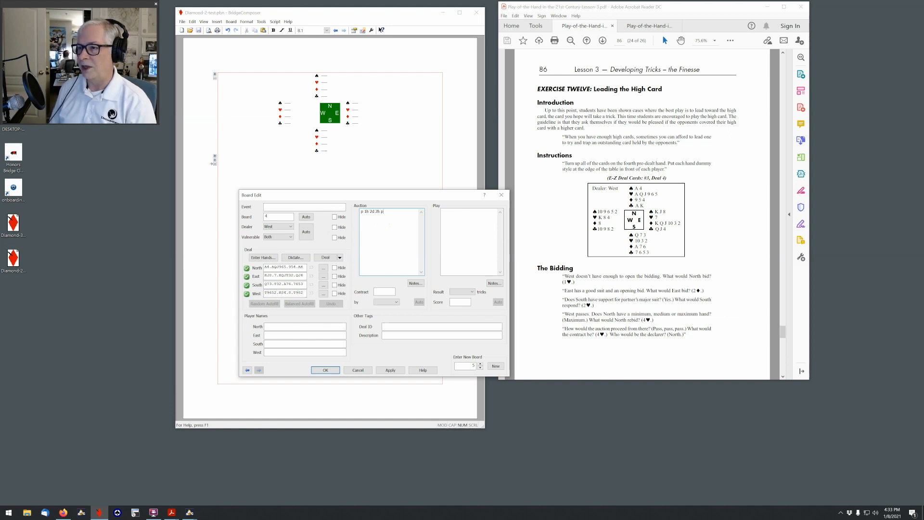
pyautogui.write(' 4h p p p')
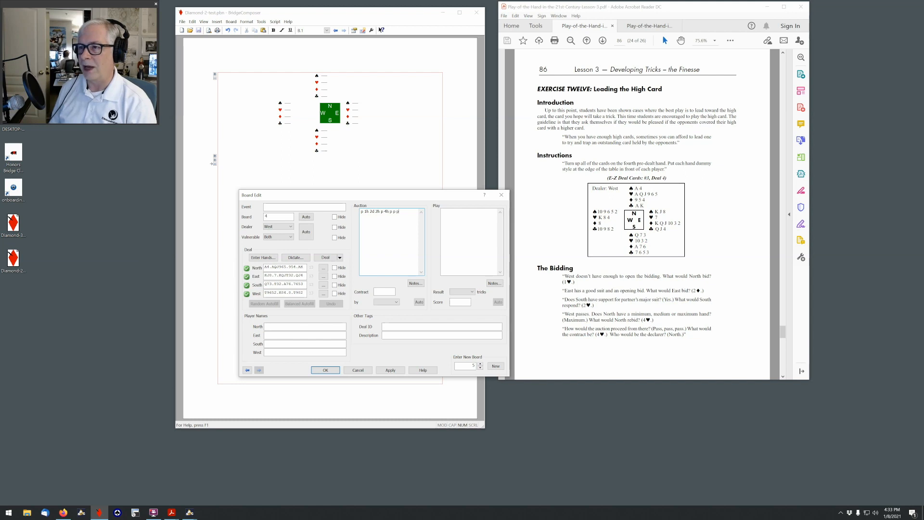
# Enter dk as the opening lead in the board's play record and apply the board edits.
pyautogui.scroll(-5, 609, 228)
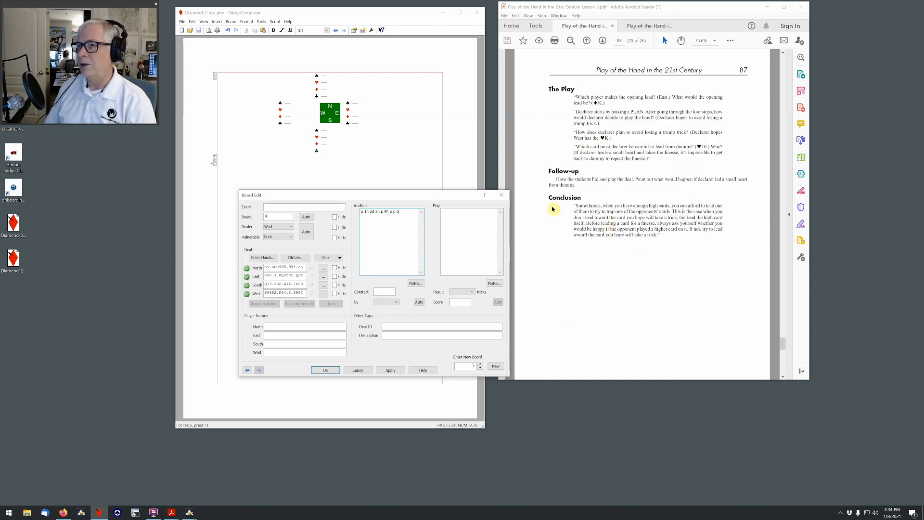
pyautogui.click(457, 223)
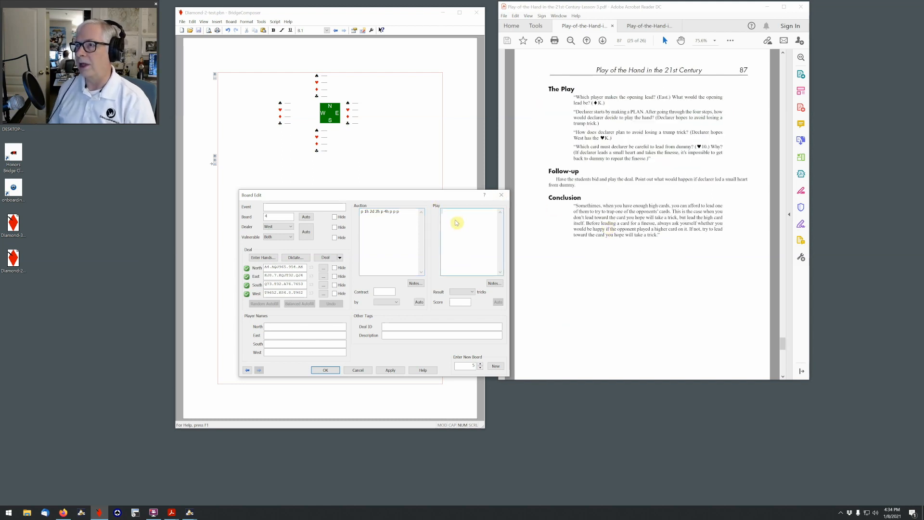
pyautogui.write('dk')
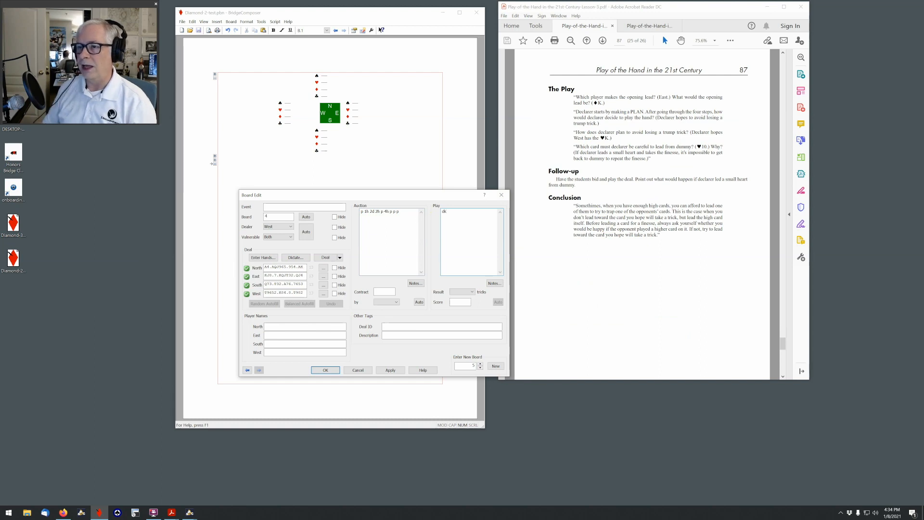
pyautogui.click(327, 370)
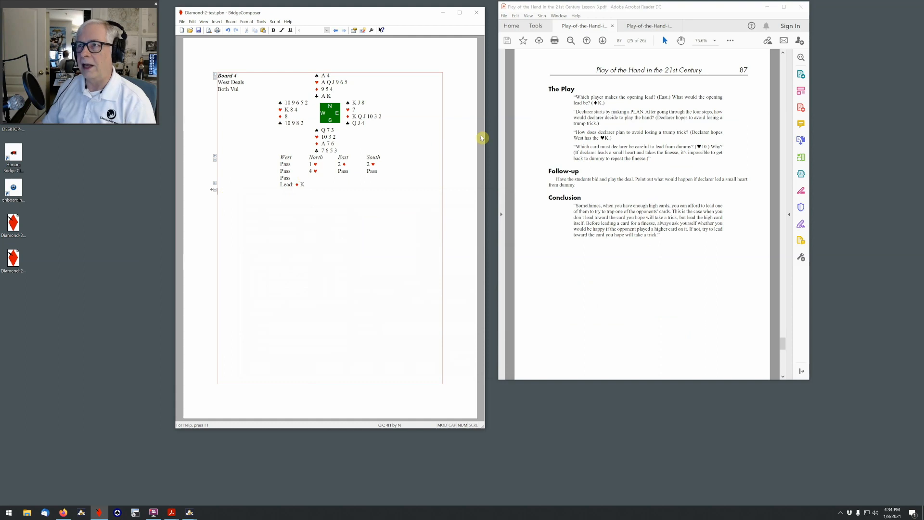
# Write the commentary lines "Ex 12" and "4♥ North" below board 4, using the heart suit symbol, and save the file.
pyautogui.scroll(2, 602, 101)
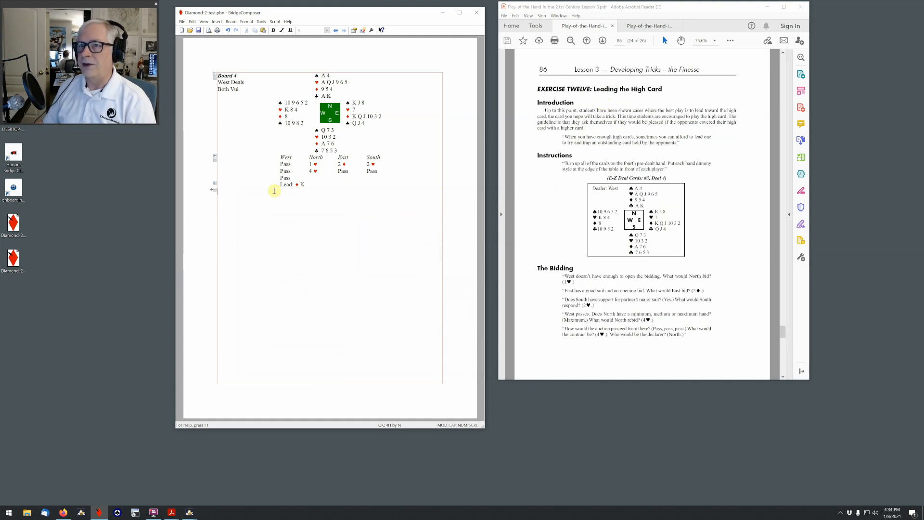
pyautogui.write('Ex 12')
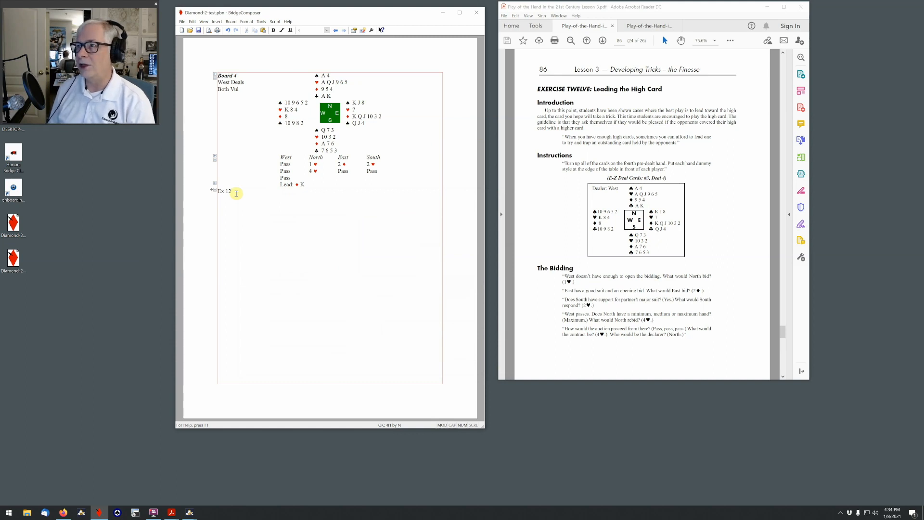
pyautogui.write('!h')
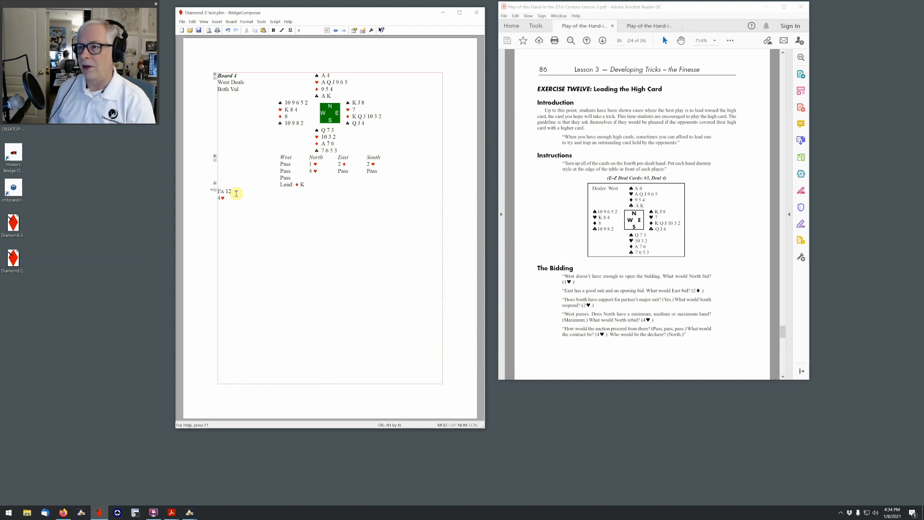
pyautogui.write(' North')
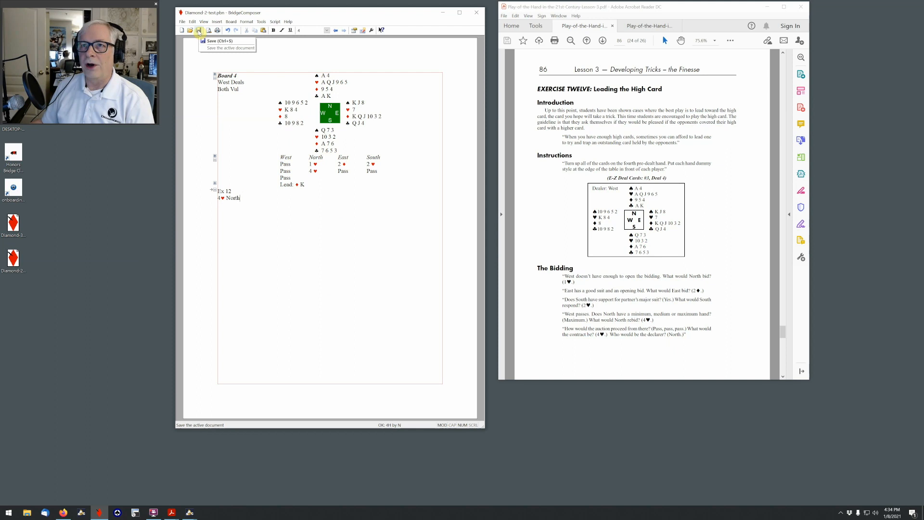
pyautogui.moveTo(368, 118)
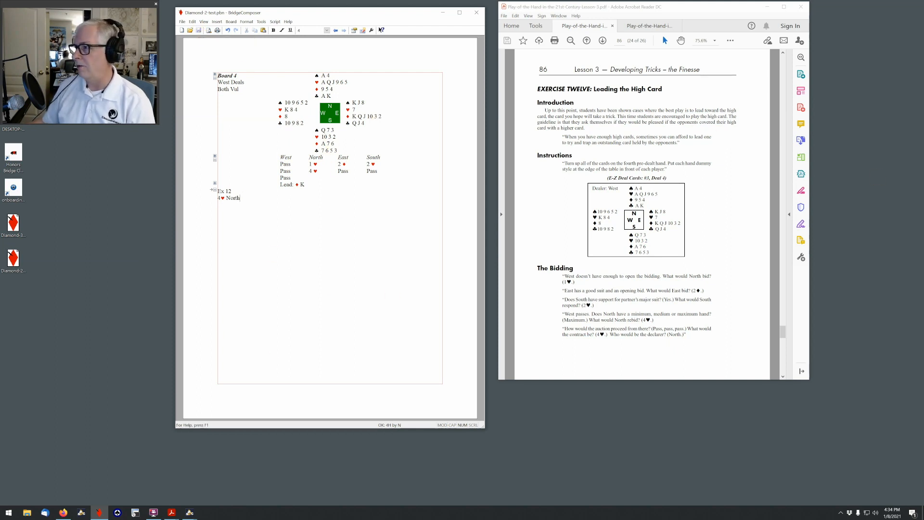
# Switch to Shark Bridge's Teacher's Table and Deal Library, and delete the old Diamond-2-test.pbn group.
pyautogui.moveTo(923, 240); pyautogui.dragTo(794, 294)
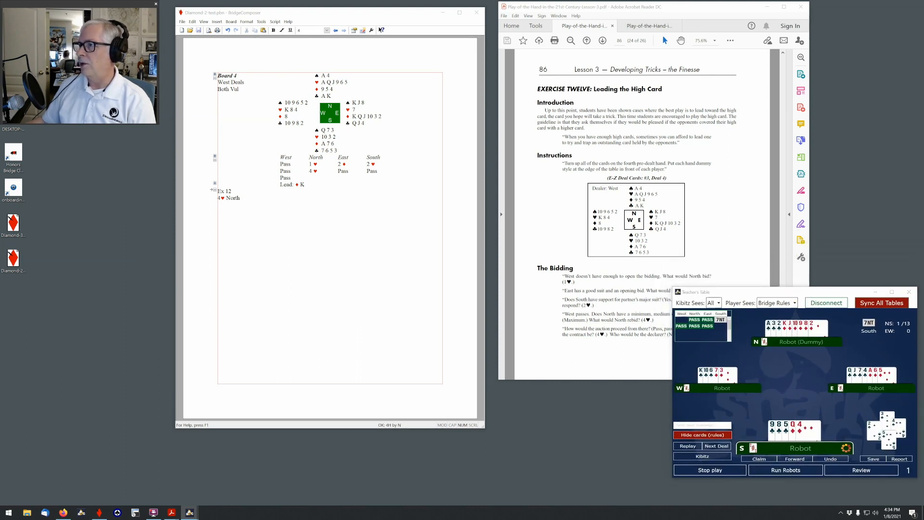
pyautogui.moveTo(923, 22); pyautogui.dragTo(691, 10)
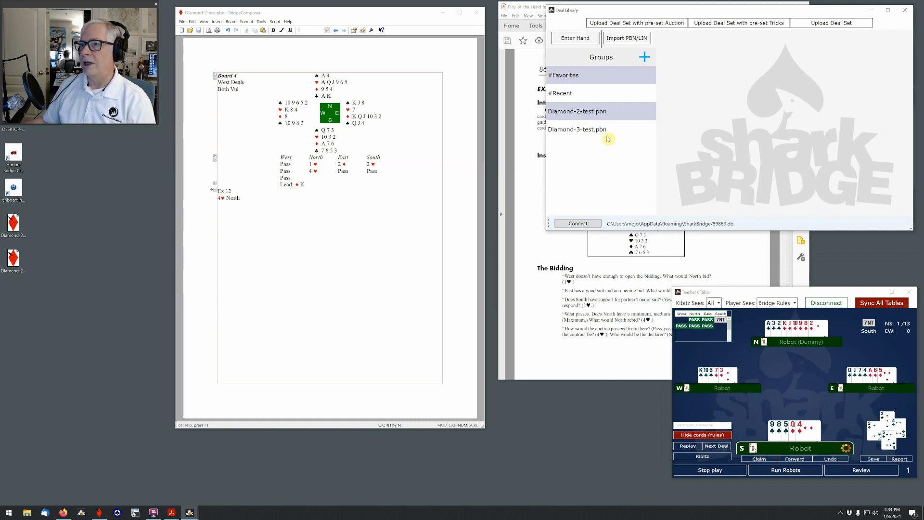
pyautogui.click(606, 111)
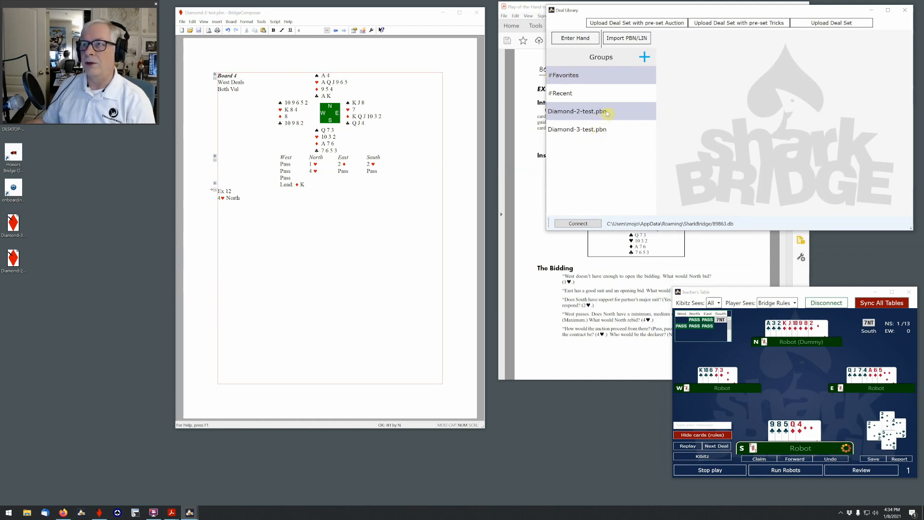
pyautogui.click(558, 58)
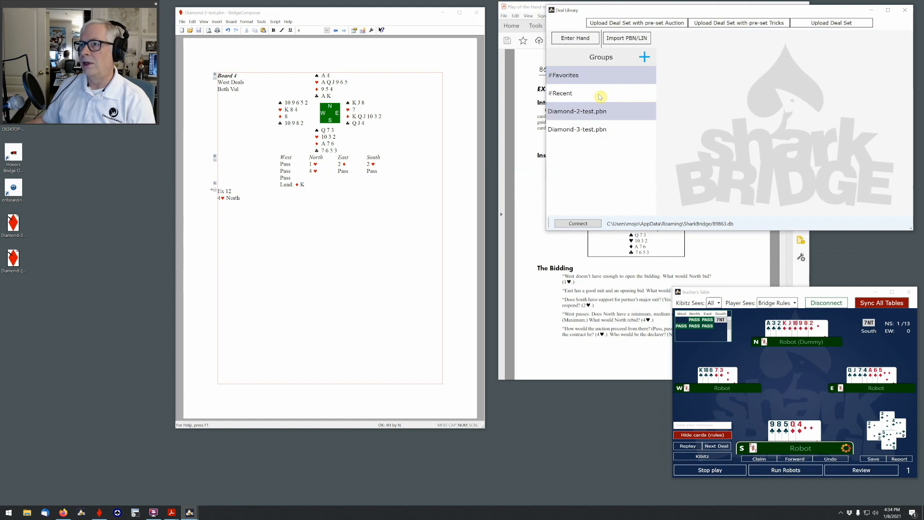
pyautogui.click(621, 112)
pyautogui.rightClick(620, 112)
pyautogui.click(630, 126)
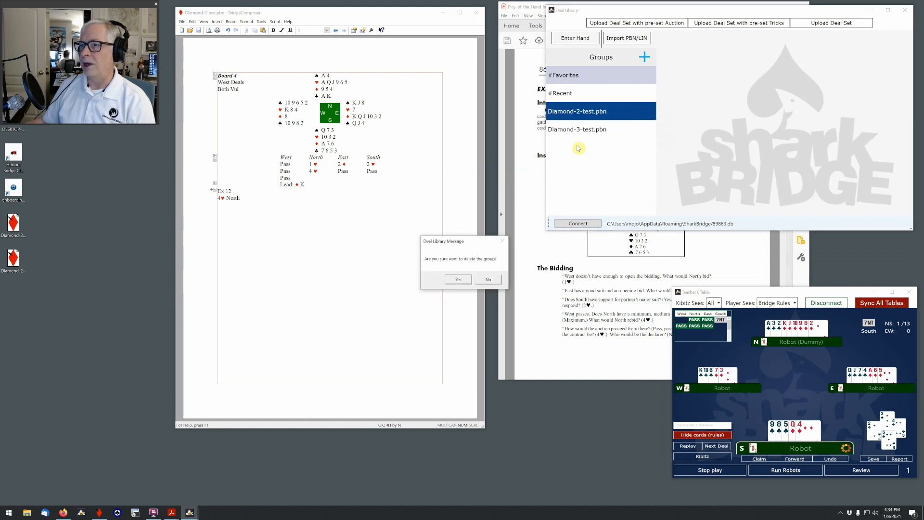
pyautogui.click(459, 280)
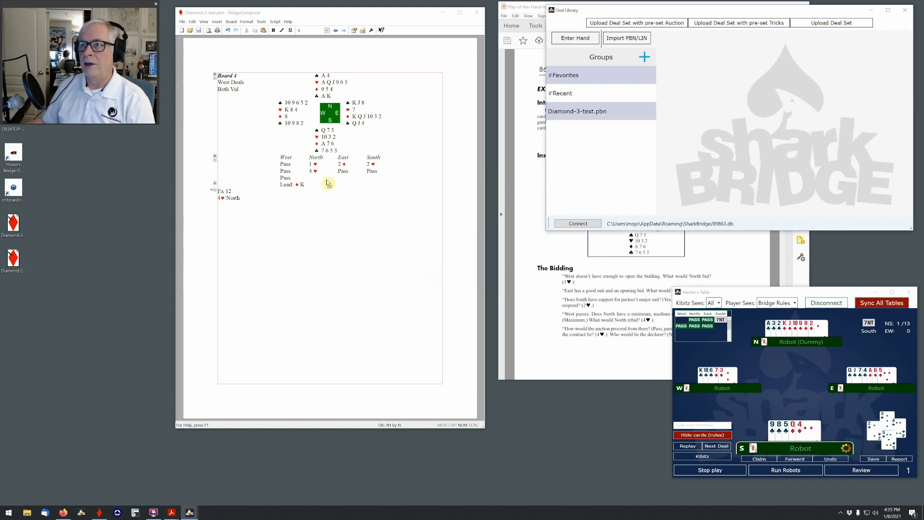
# Import Diamond-2-test.pbn from the desktop into the Deal Library and open its Ex 12 deal.
pyautogui.click(629, 38)
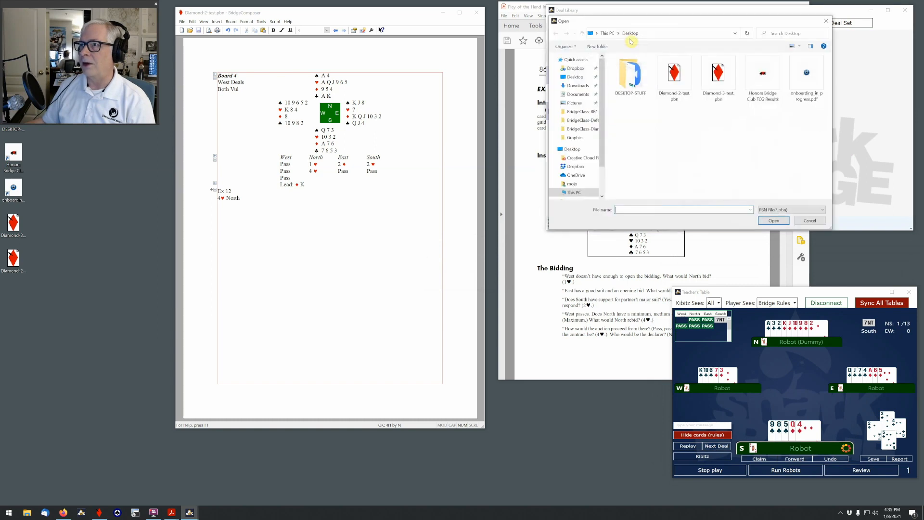
pyautogui.doubleClick(680, 80)
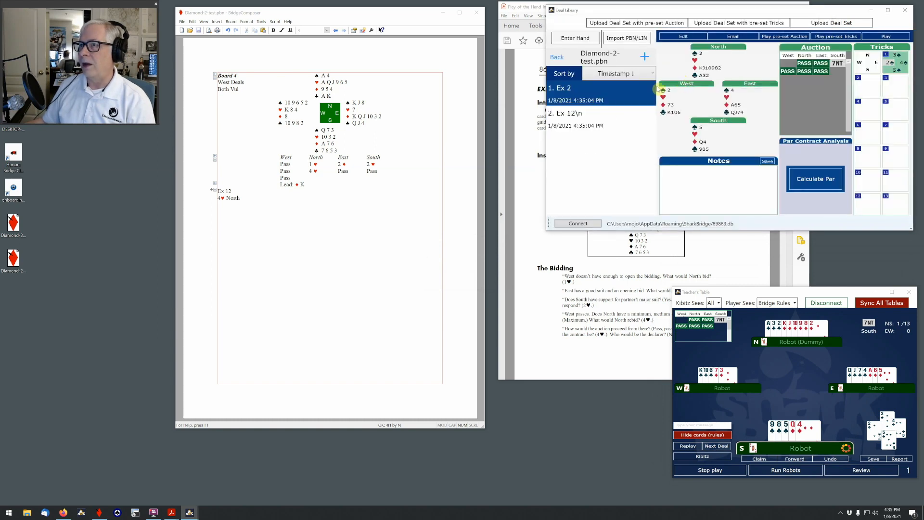
pyautogui.click(585, 118)
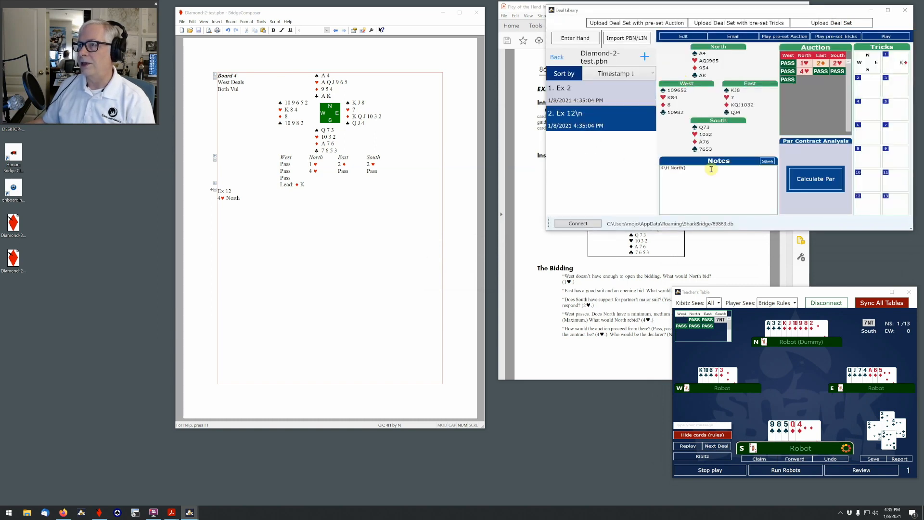
# Bring up the student's browser table, load Ex 12 for play without a pre-set auction, and reveal all four hands.
pyautogui.click(63, 513)
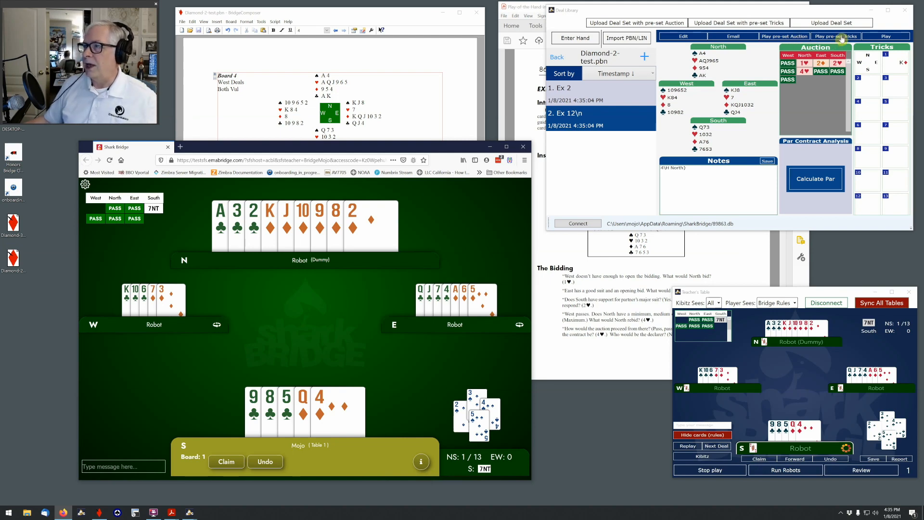
pyautogui.click(885, 37)
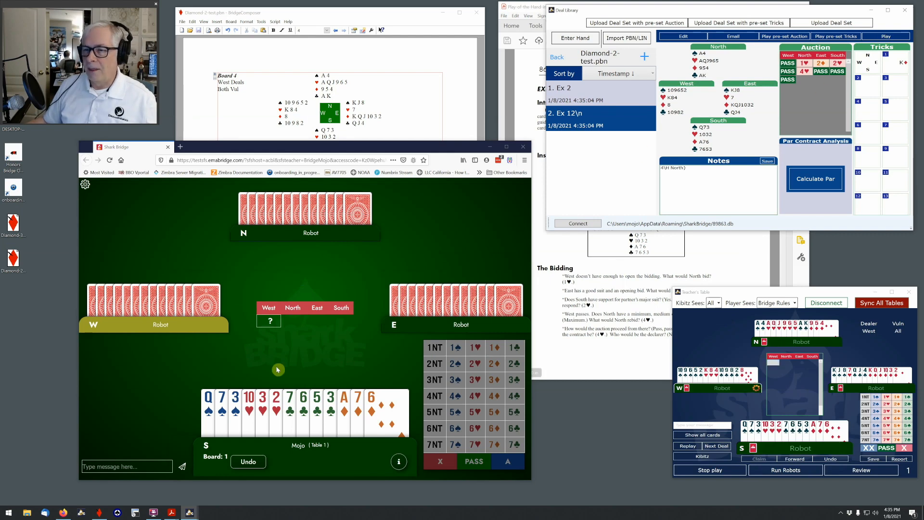
pyautogui.click(703, 435)
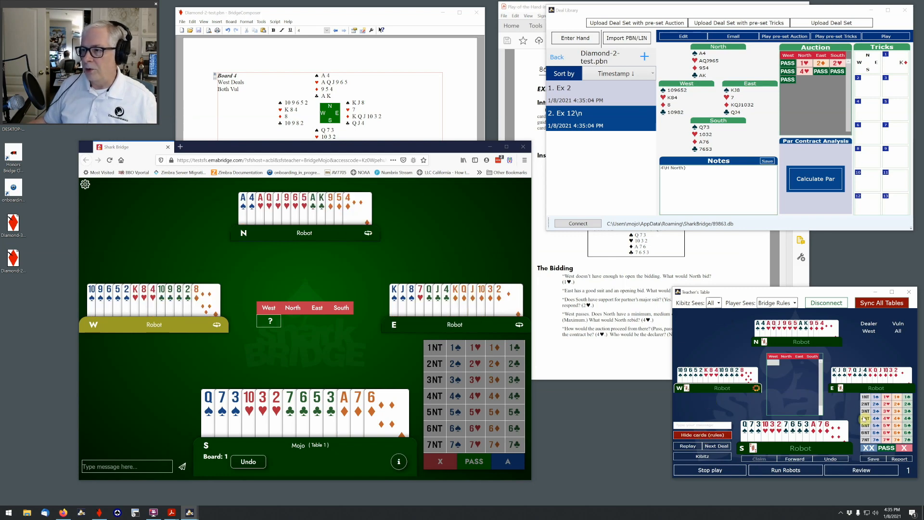
# Bid the first round at the teacher's table: West Pass, North 1♥, East 2♦, South 2♥.
pyautogui.click(886, 448)
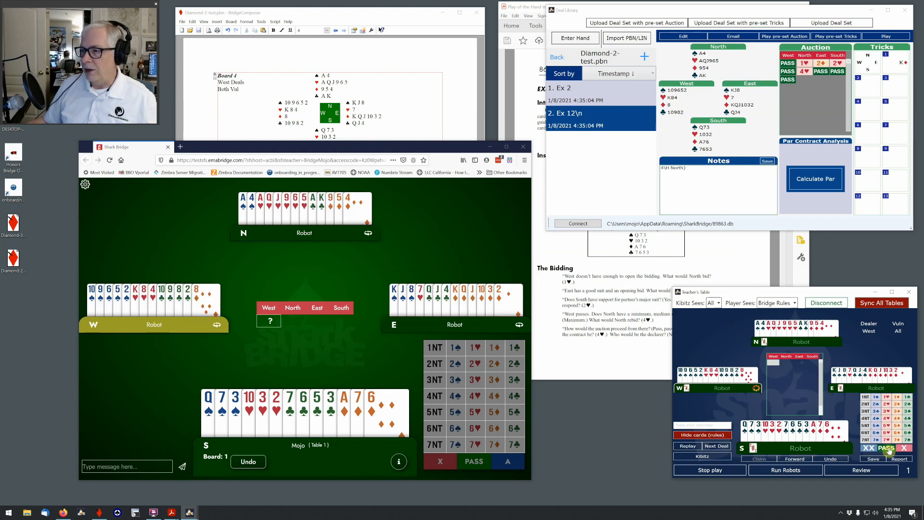
pyautogui.click(886, 396)
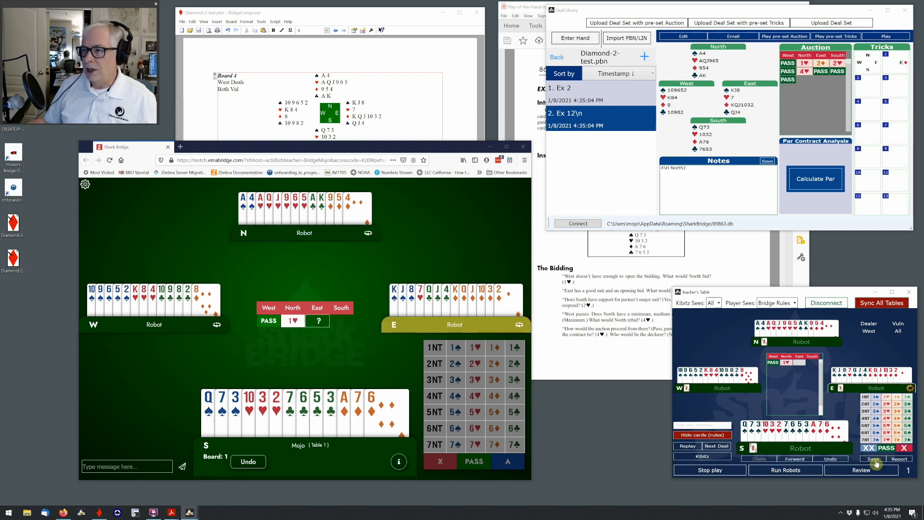
pyautogui.click(897, 405)
pyautogui.click(886, 404)
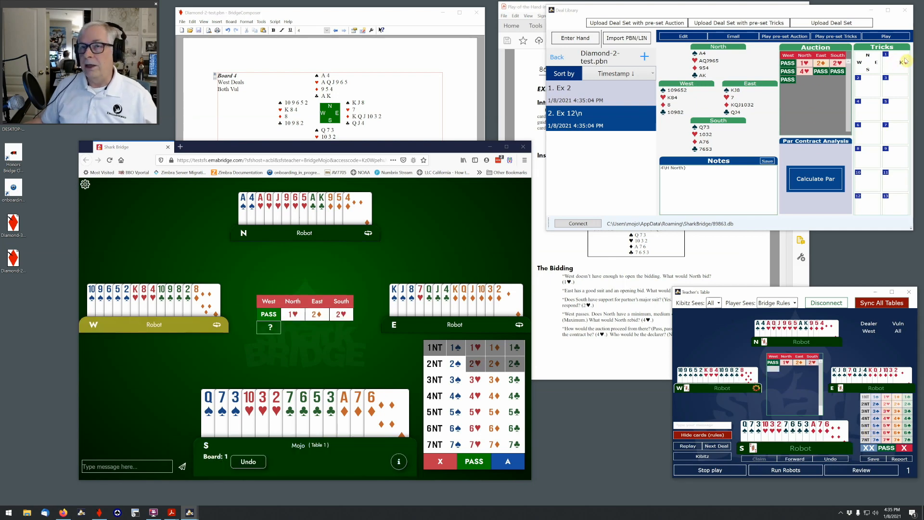
# Reload Ex 12 with its pre-set auction and lead the king of diamonds from East's hand.
pyautogui.click(786, 40)
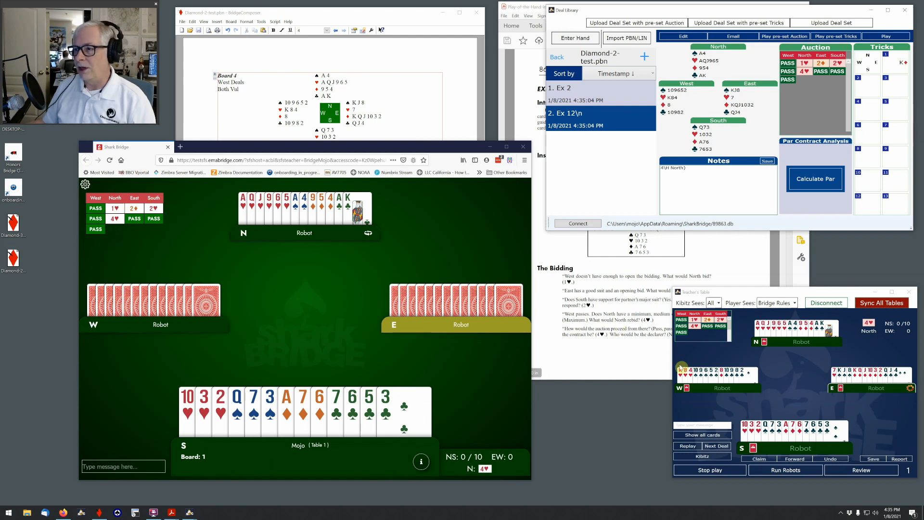
pyautogui.click(728, 380)
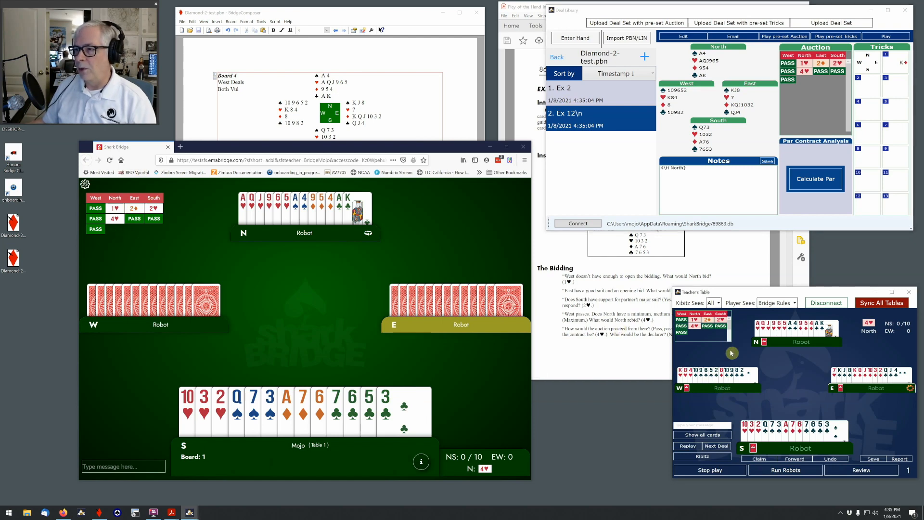
pyautogui.click(855, 380)
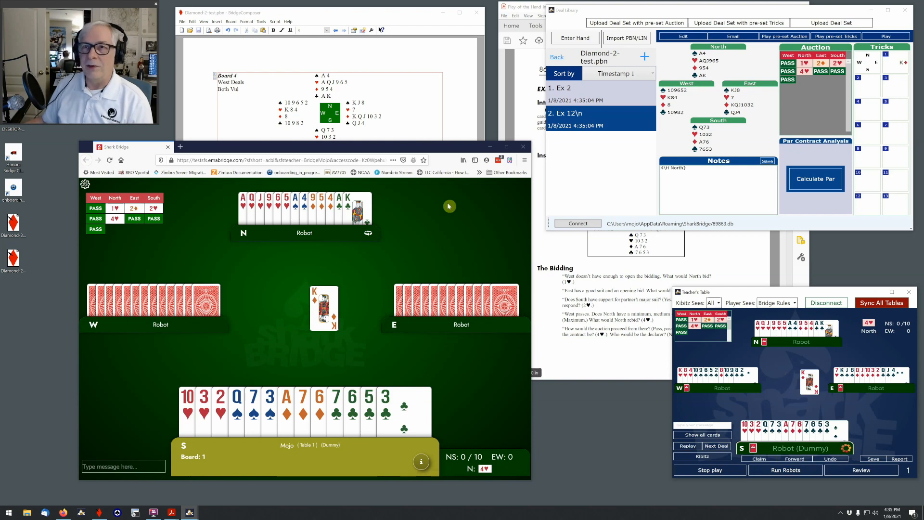
# Load the Ex 12 deal with its pre-set tricks.
pyautogui.click(841, 37)
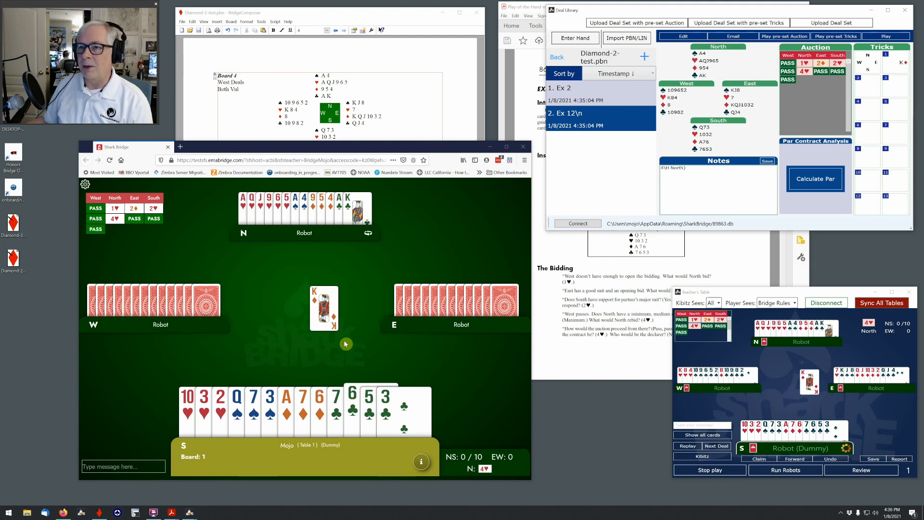